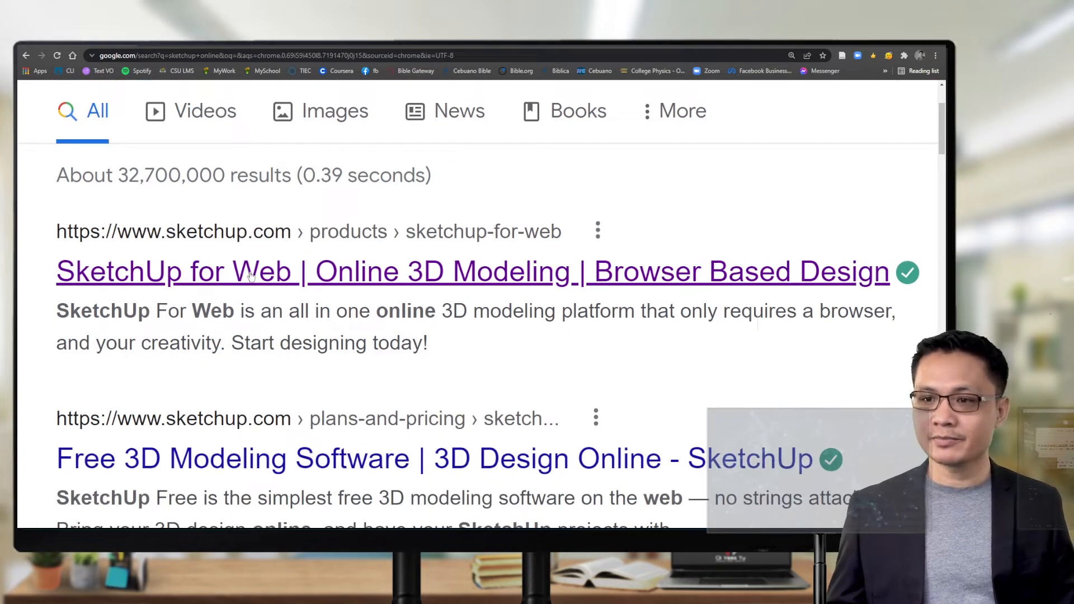
Step: Open the SketchUp for Web product page, adjust the page zoom, and choose Start Modeling
left_click(251, 275)
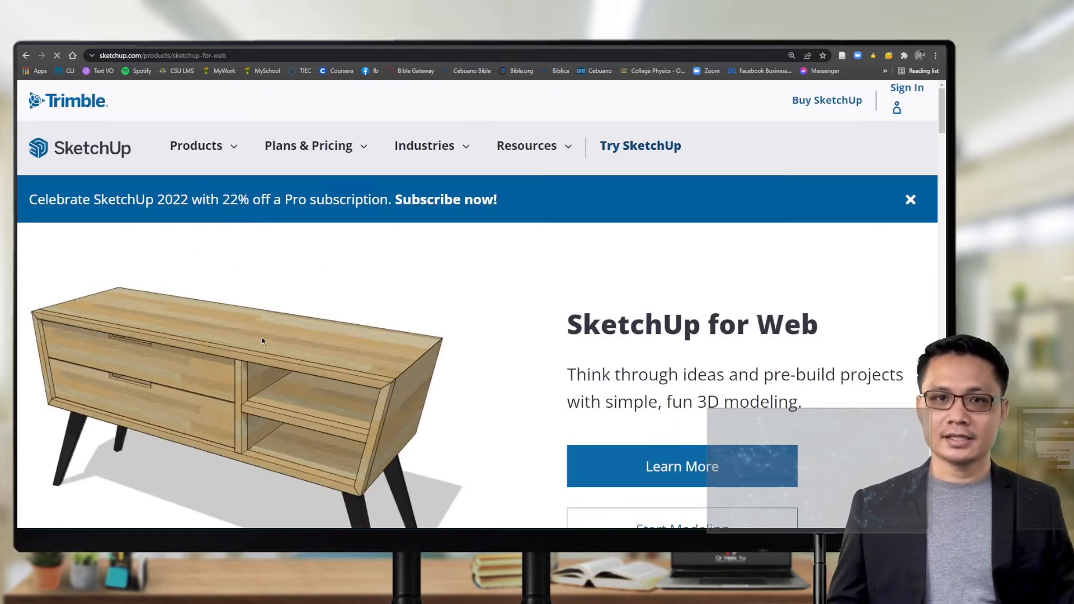
scroll(262, 340, "down", 2)
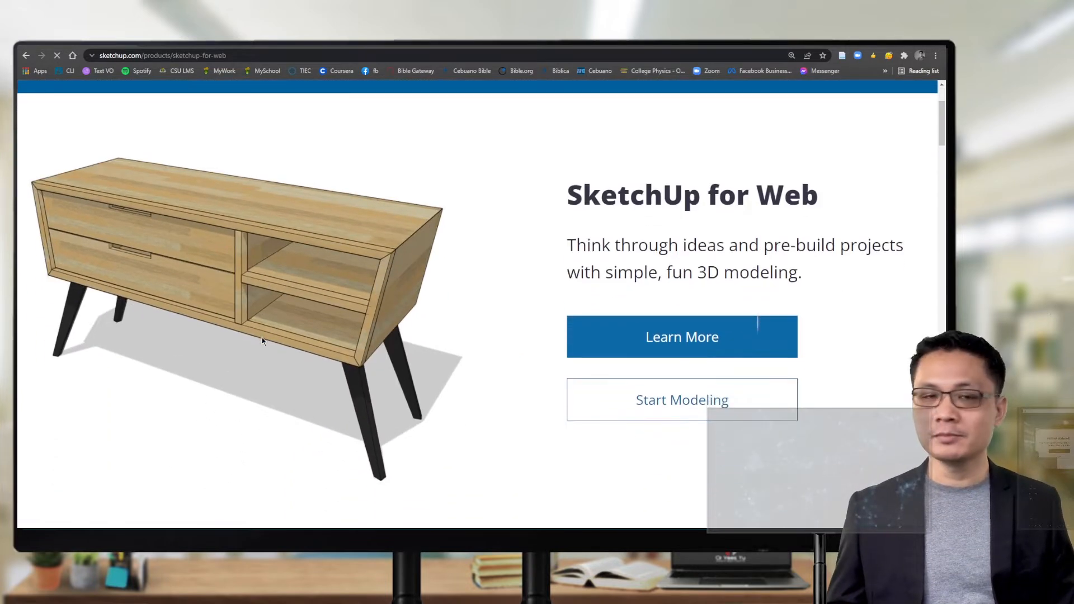
key("ctrl+minus")
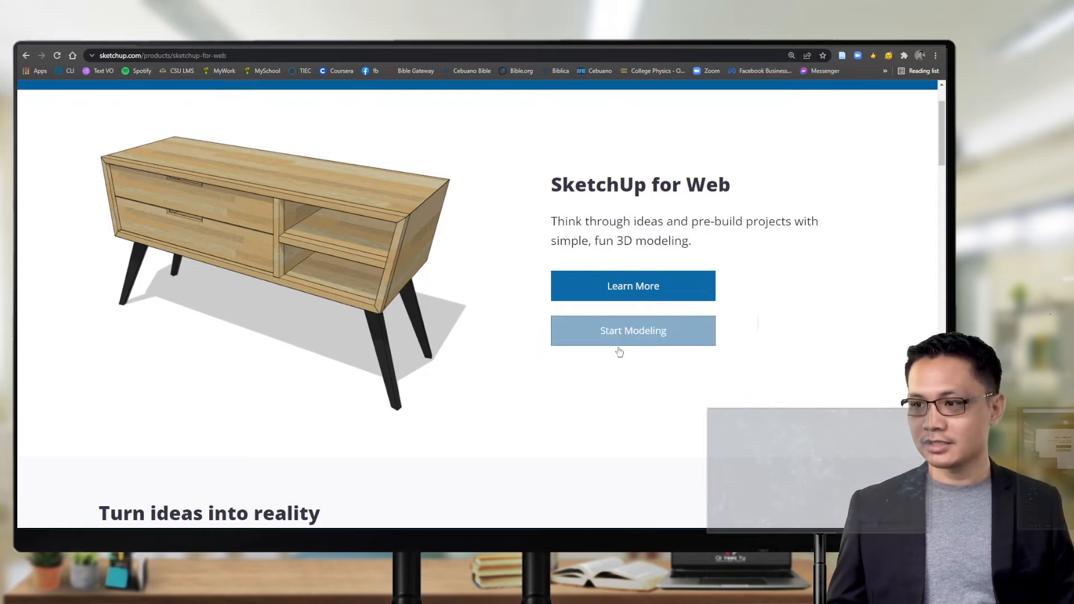
key("ctrl+plus")
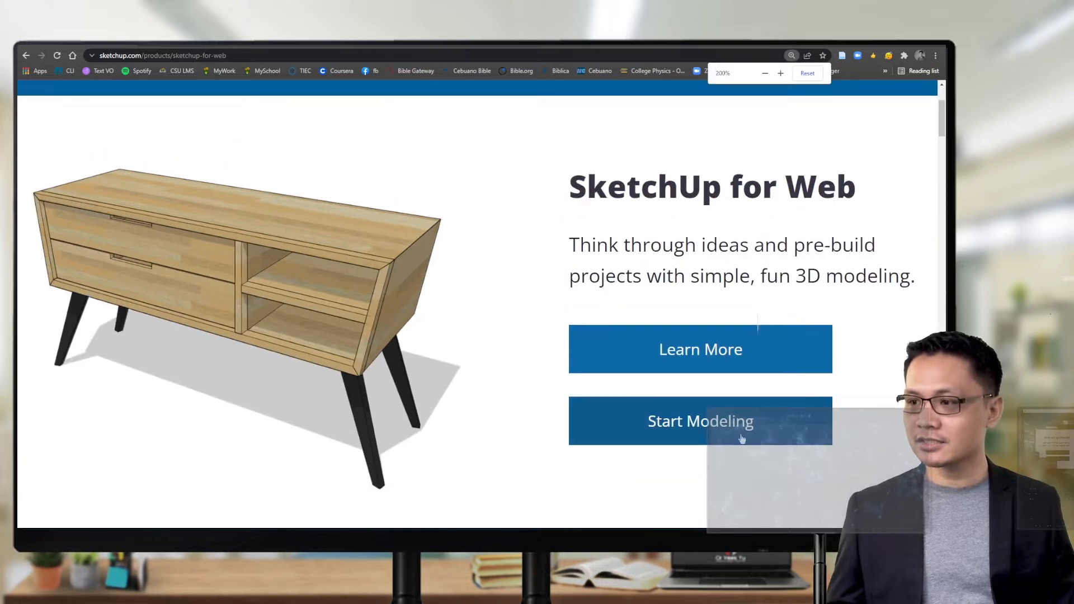
left_click(716, 429)
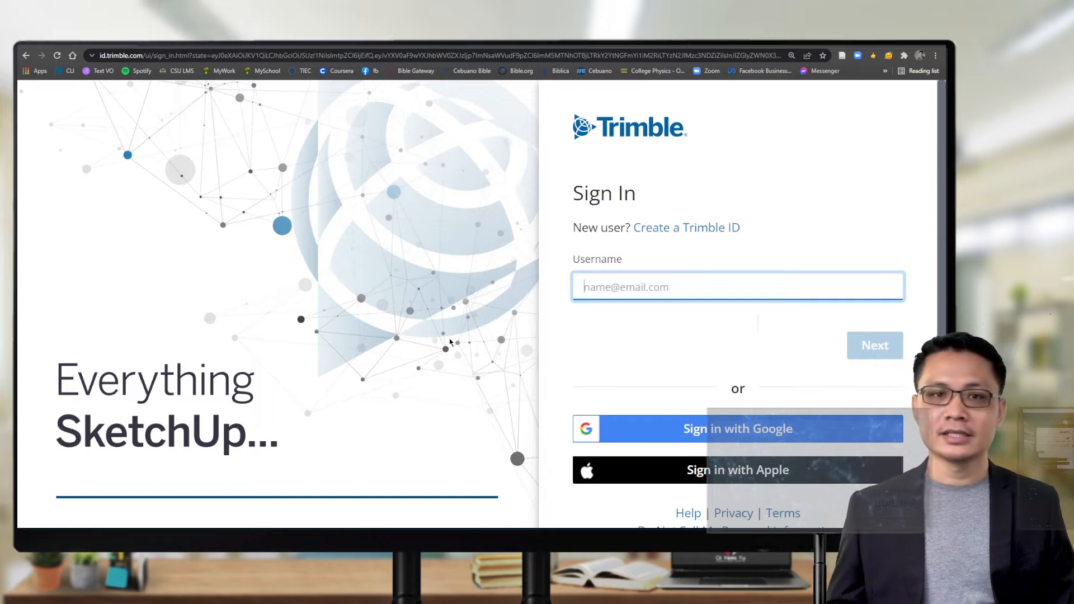
Step: Sign in with Google, glance at the cube file's options, and enlarge the Home page to 175%
left_click(747, 433)
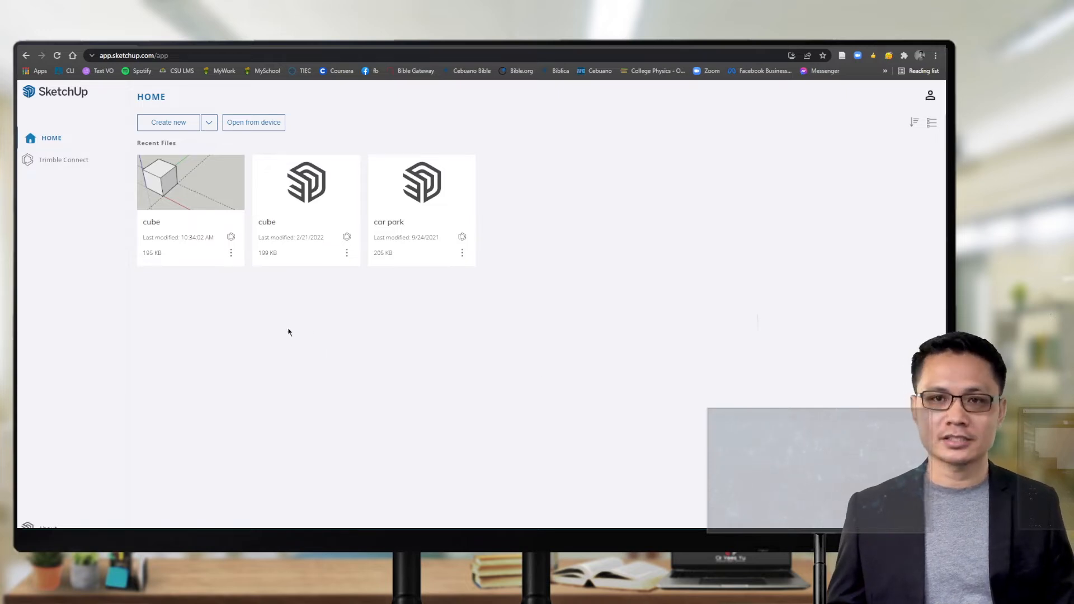
left_click(231, 253)
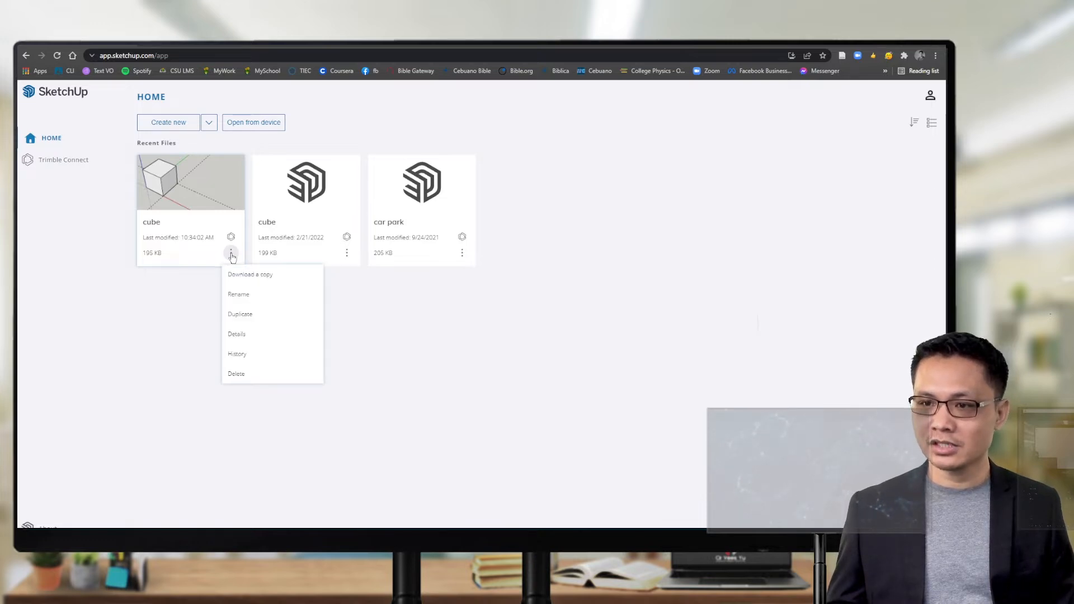
left_click(384, 312)
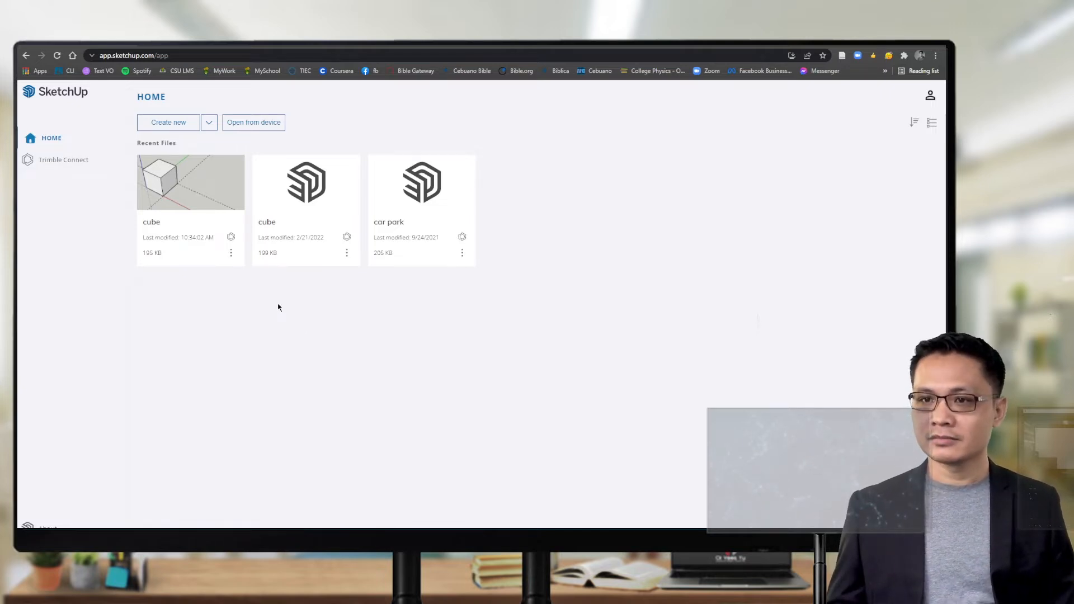
key("ctrl+plus")
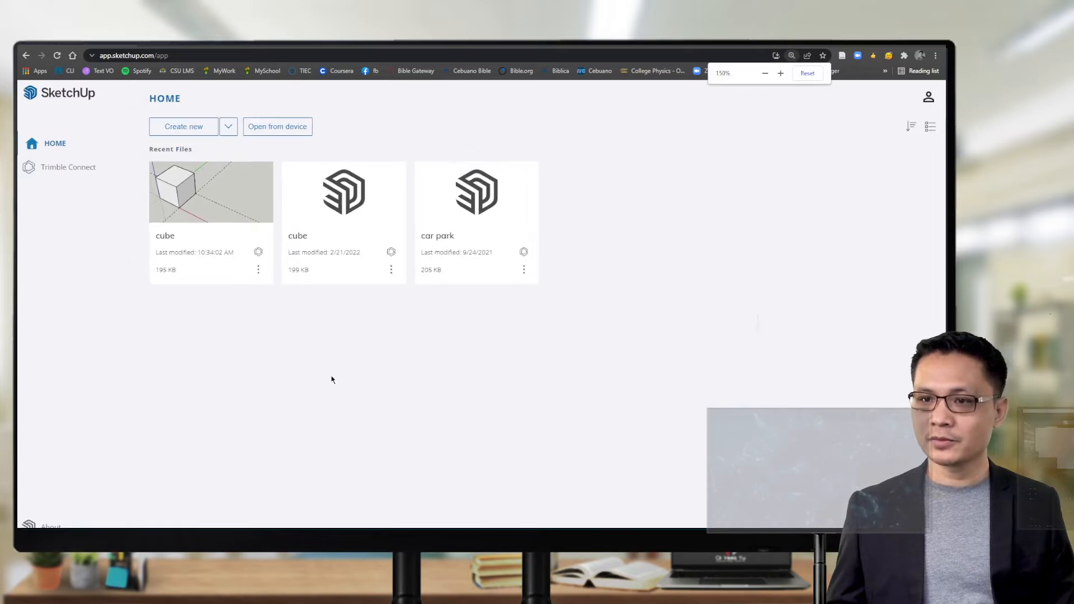
key("ctrl+plus")
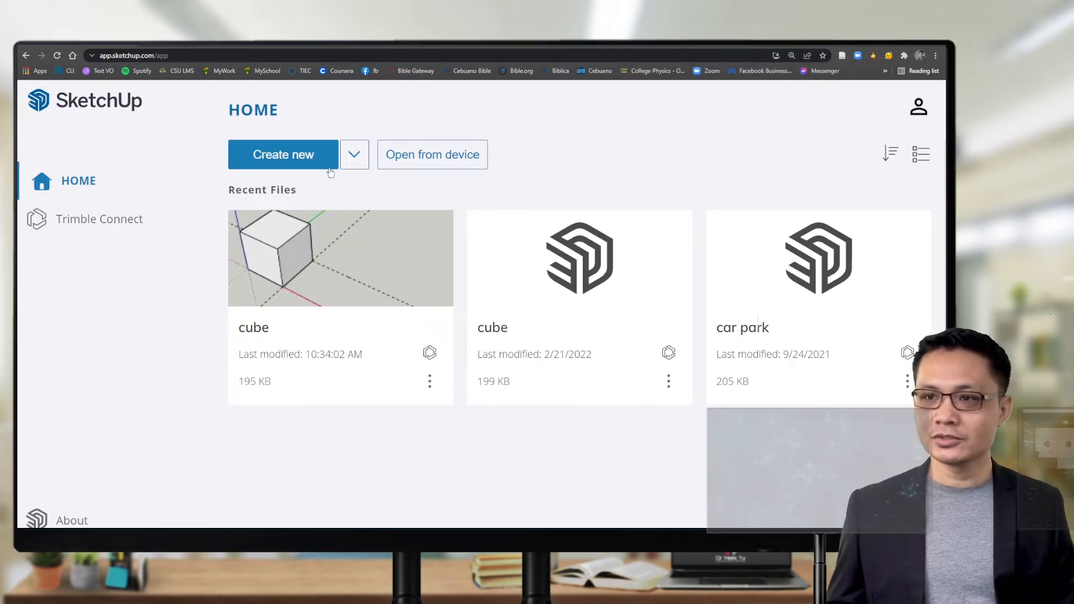
Step: Create a new blank Untitled model
left_click(288, 156)
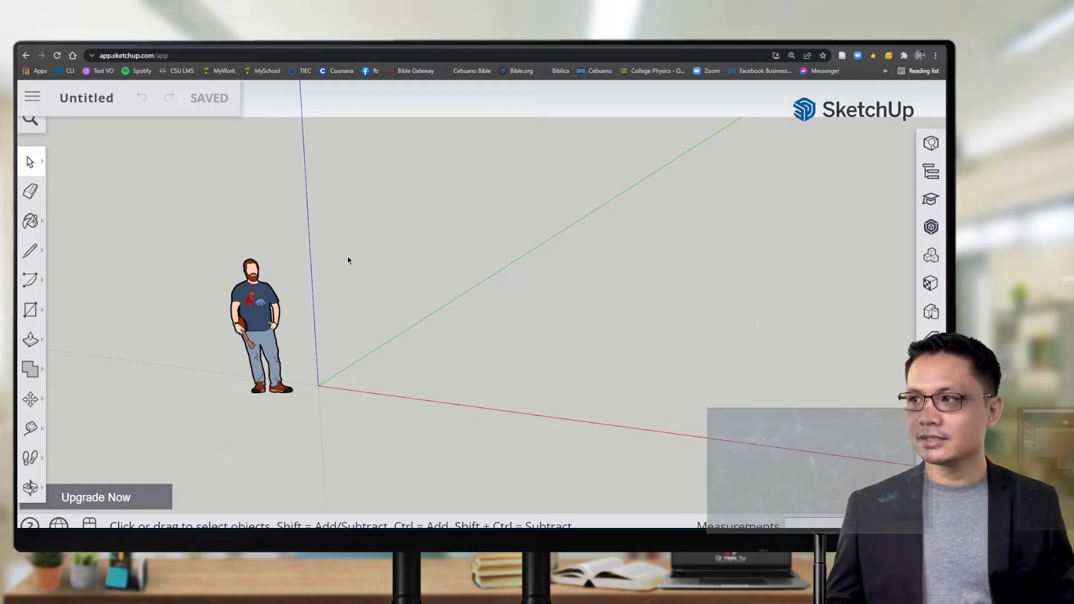
scroll(176, 237, "up", 3)
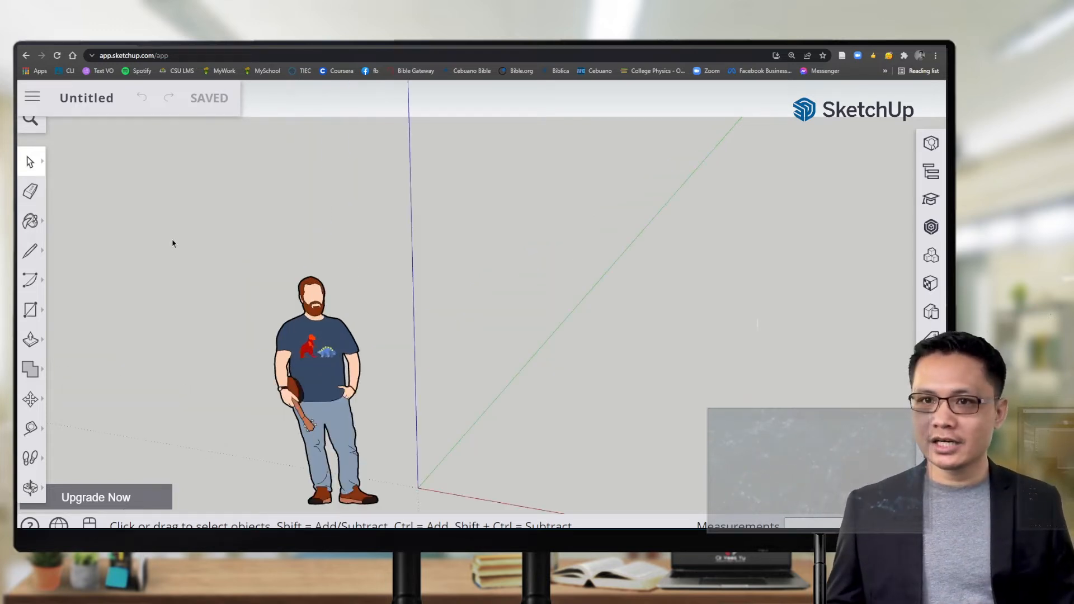
scroll(172, 244, "down", 1)
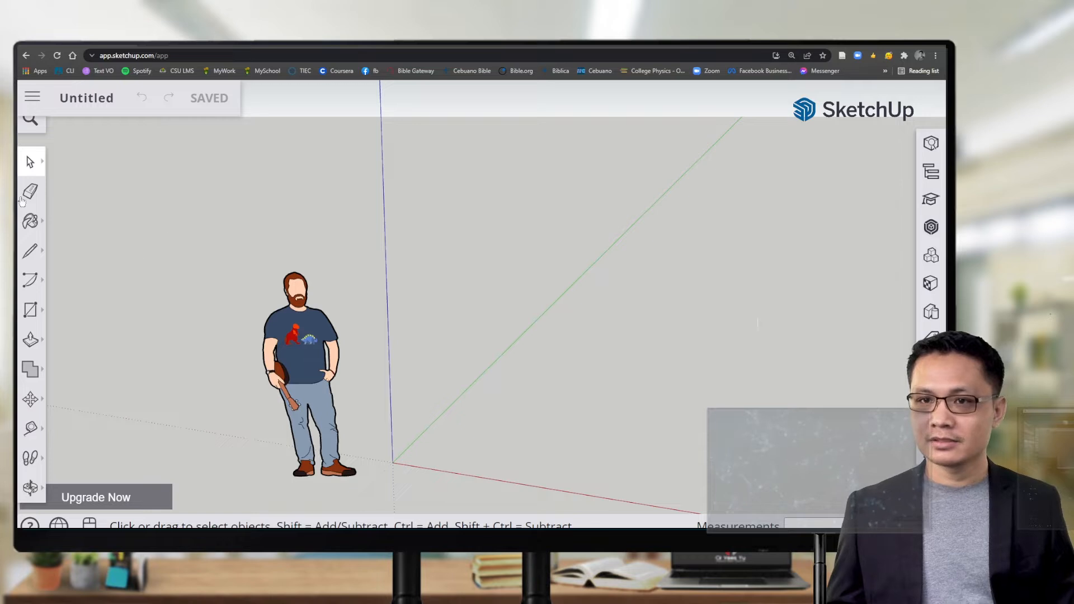
Step: Box-select the scale figure with the Select tool, then clear the selection
left_click(32, 165)
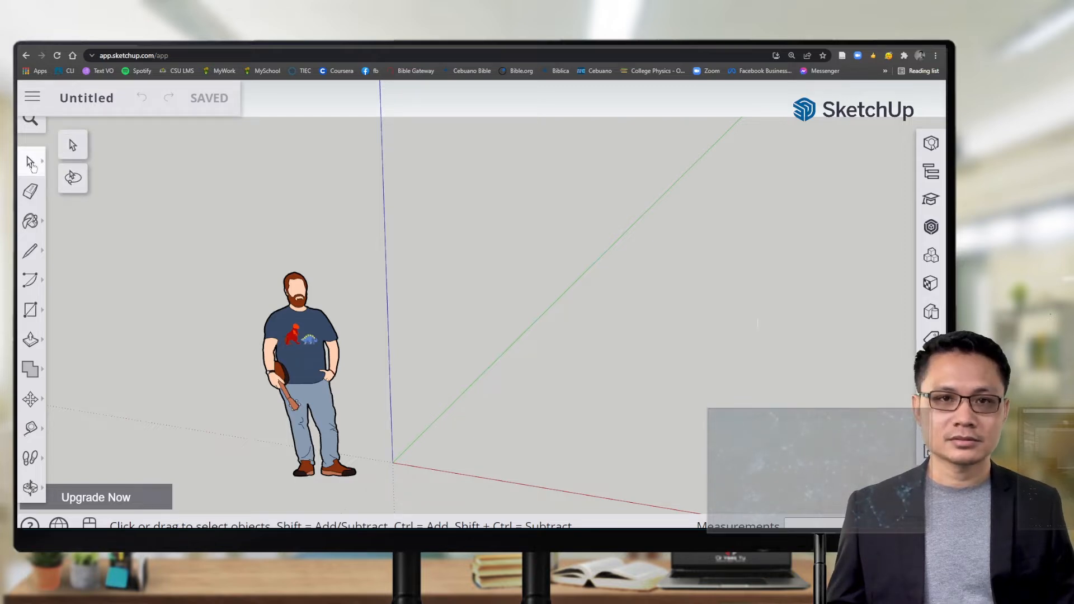
left_click(73, 148)
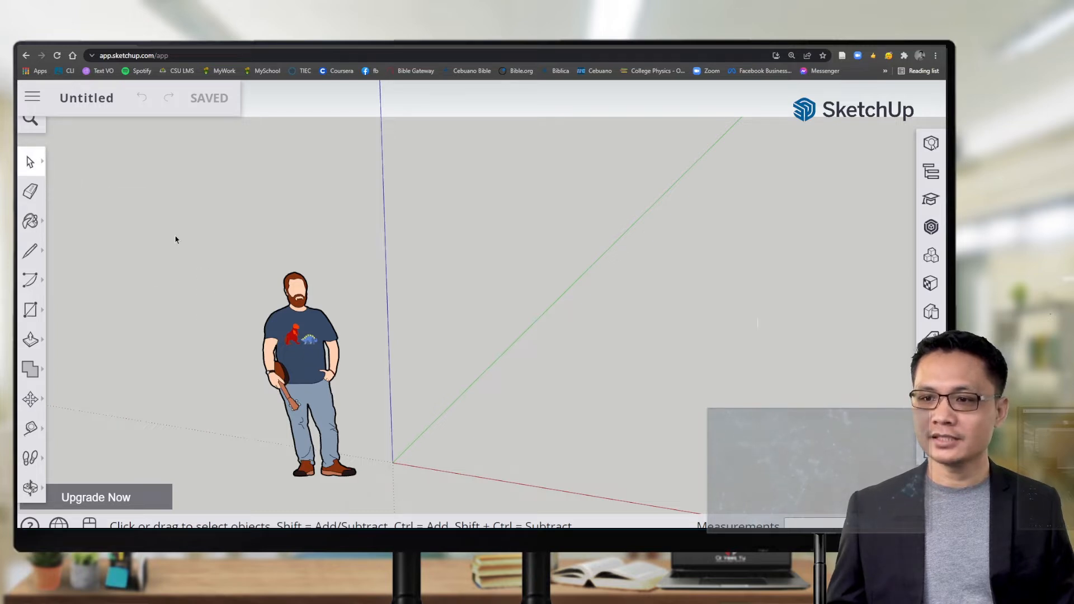
left_click_drag(175, 239, 400, 495)
left_click(63, 236)
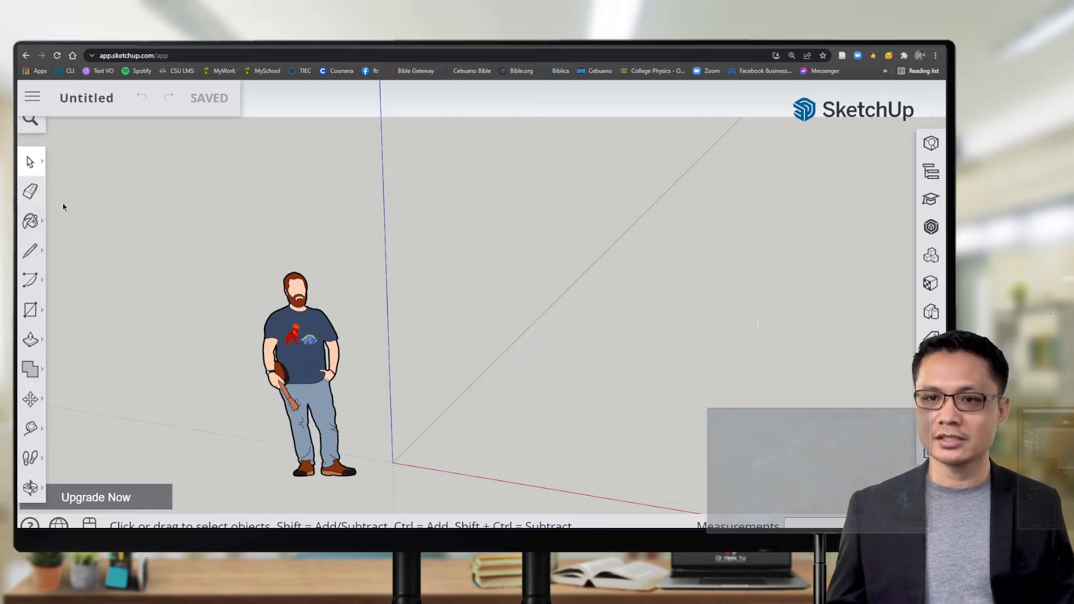
Step: Pick the blue Ty_Blue2 swatch as the Paint Bucket material and collapse the Materials panel
left_click(42, 224)
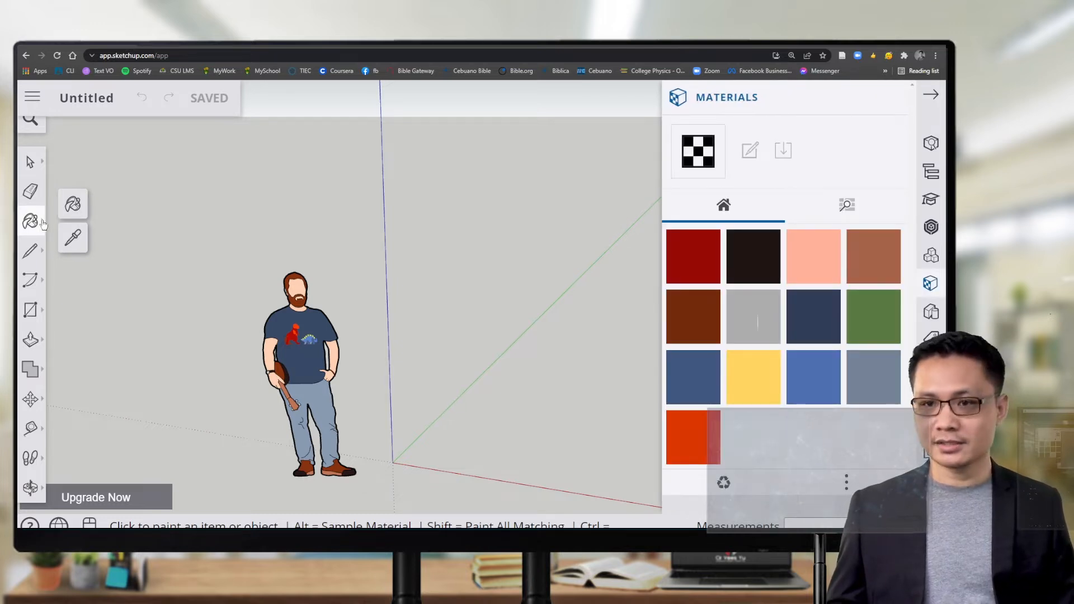
left_click(73, 239)
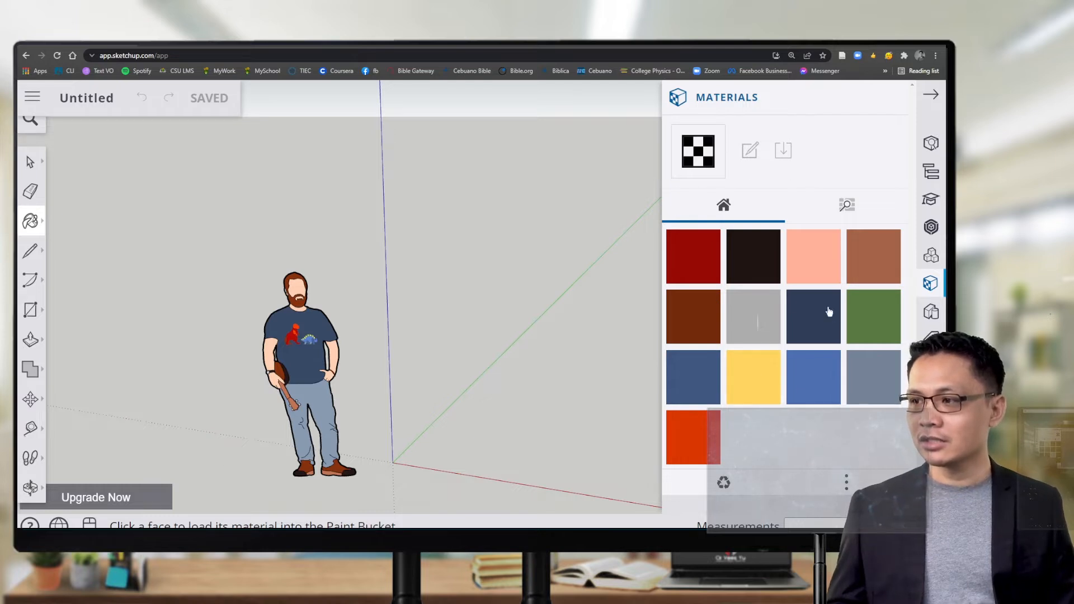
left_click(812, 379)
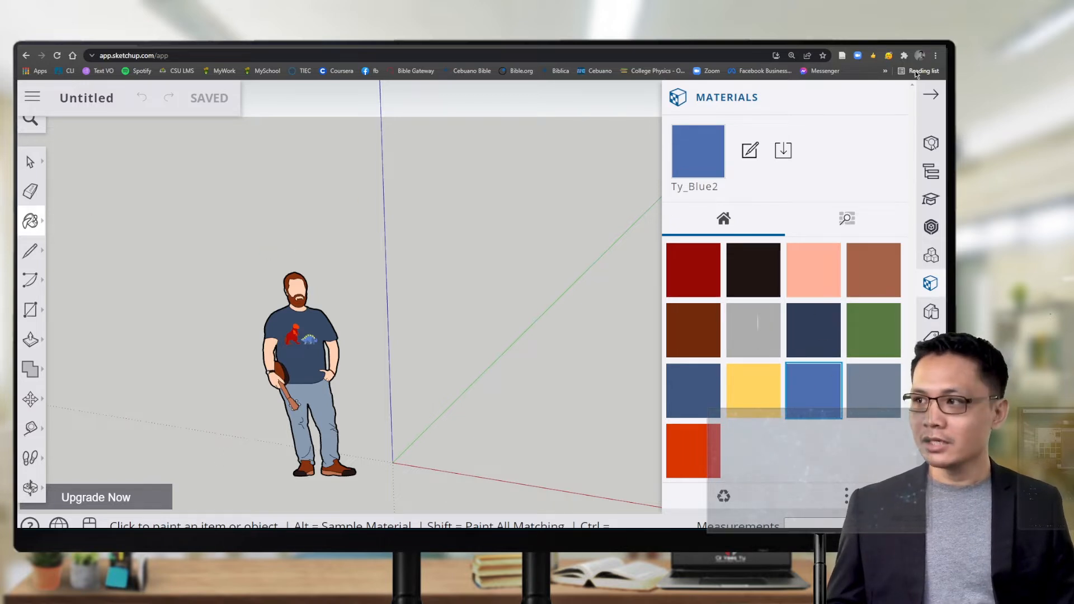
left_click(931, 96)
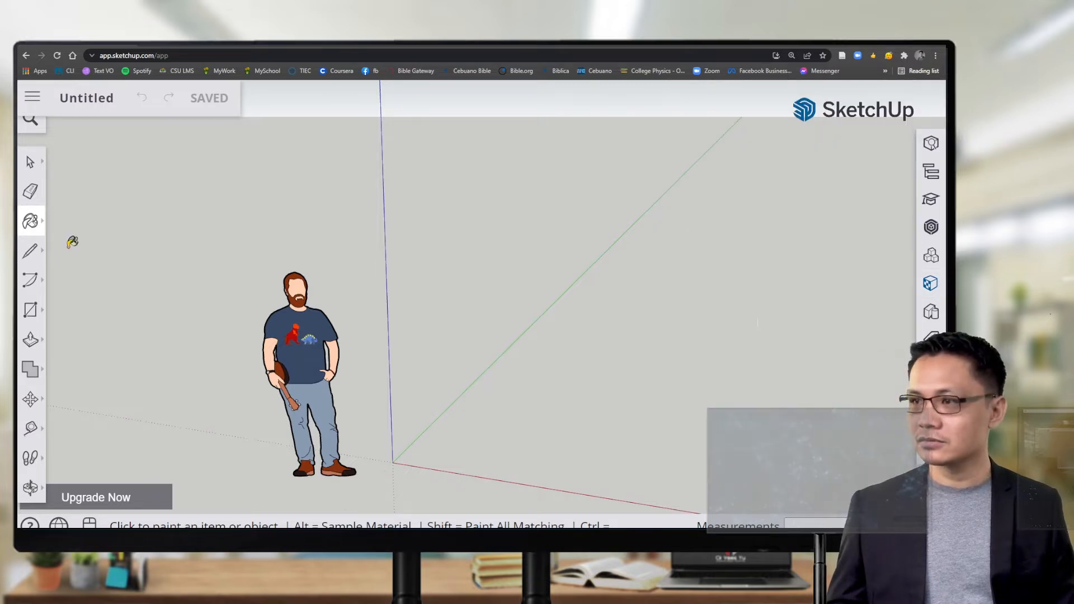
left_click(38, 253)
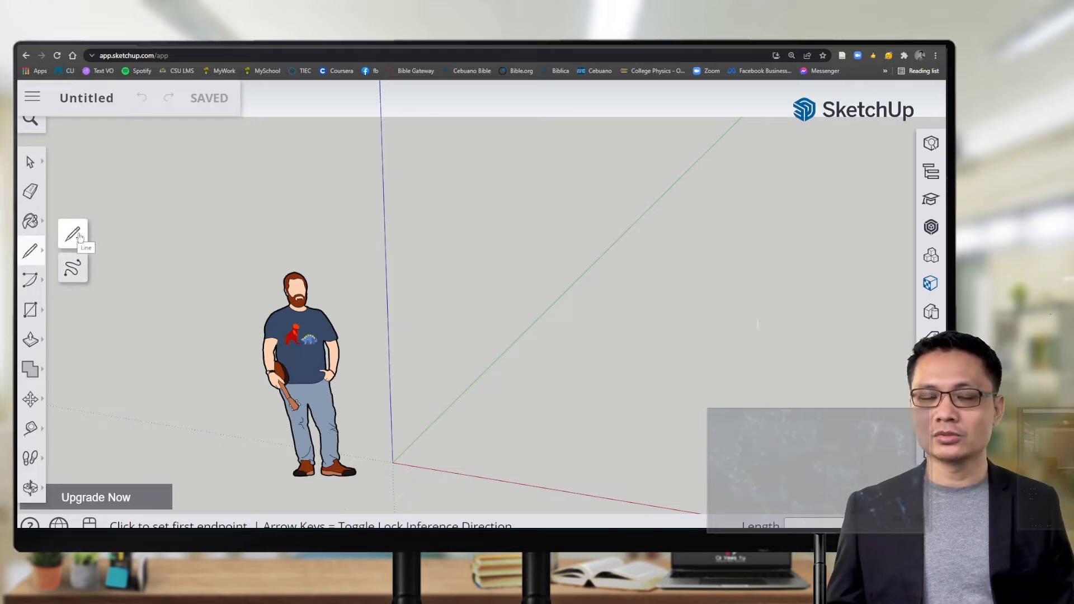
left_click(41, 285)
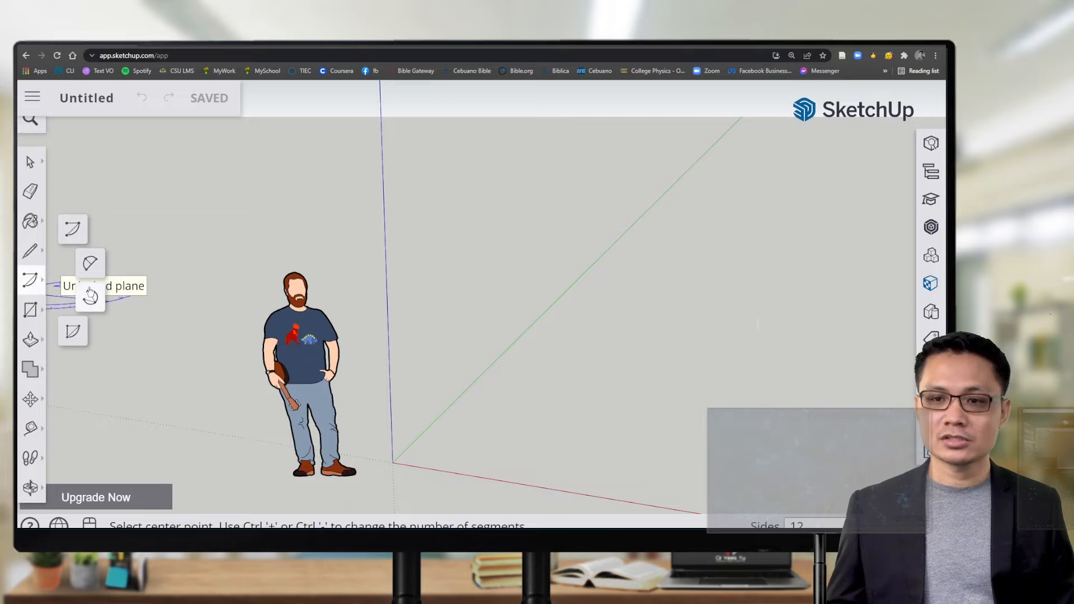
left_click(43, 316)
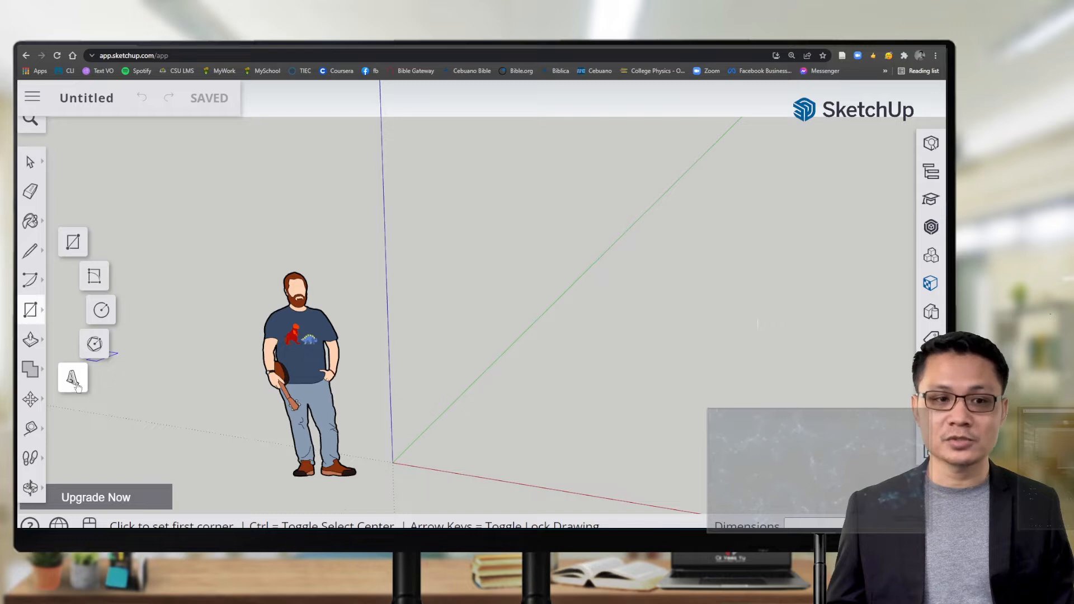
left_click(39, 342)
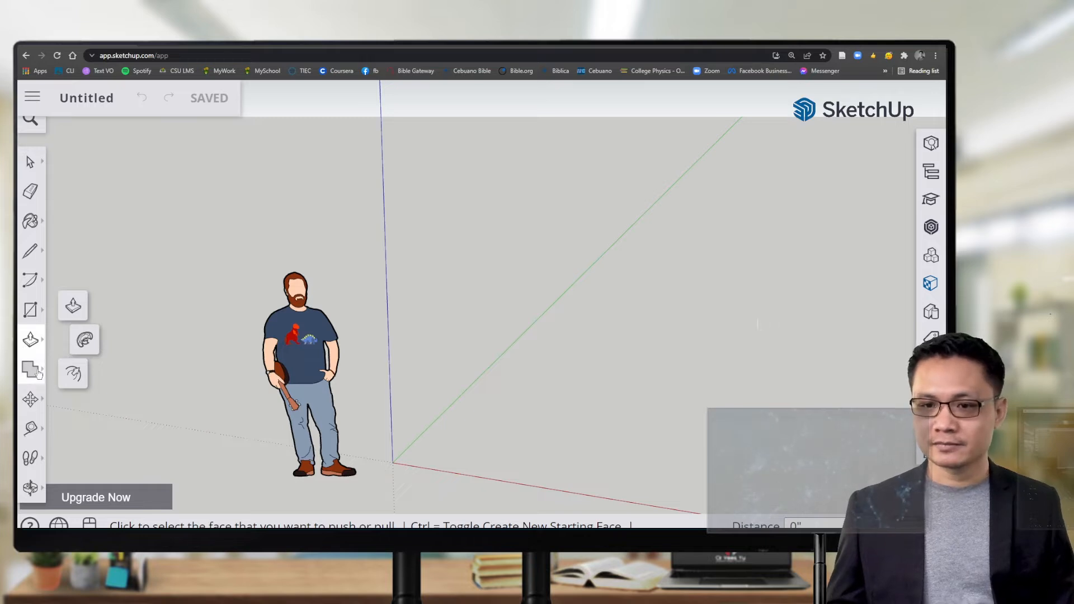
left_click(29, 406)
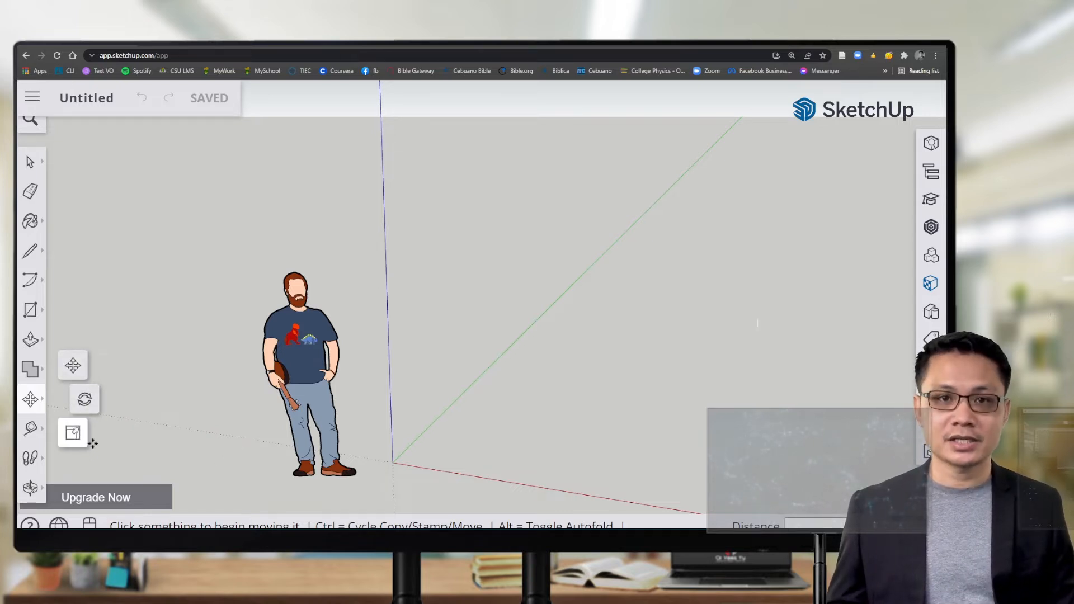
Step: Activate the Tape Measure tool from the left toolbar
left_click(32, 429)
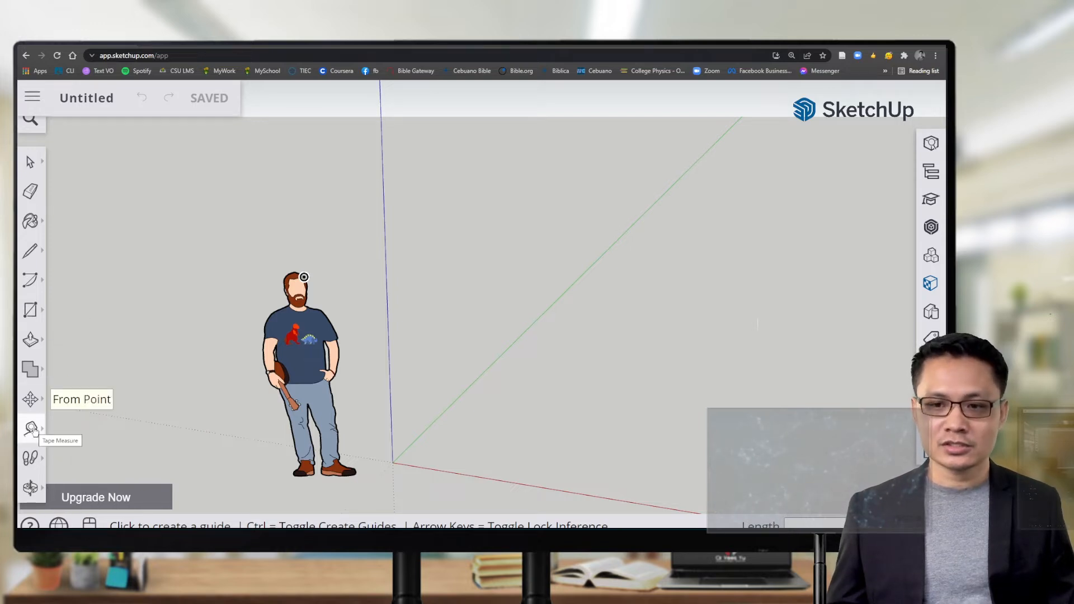
Step: Select the Tape Measure tool and pan the view so the model sits higher
left_click(32, 429)
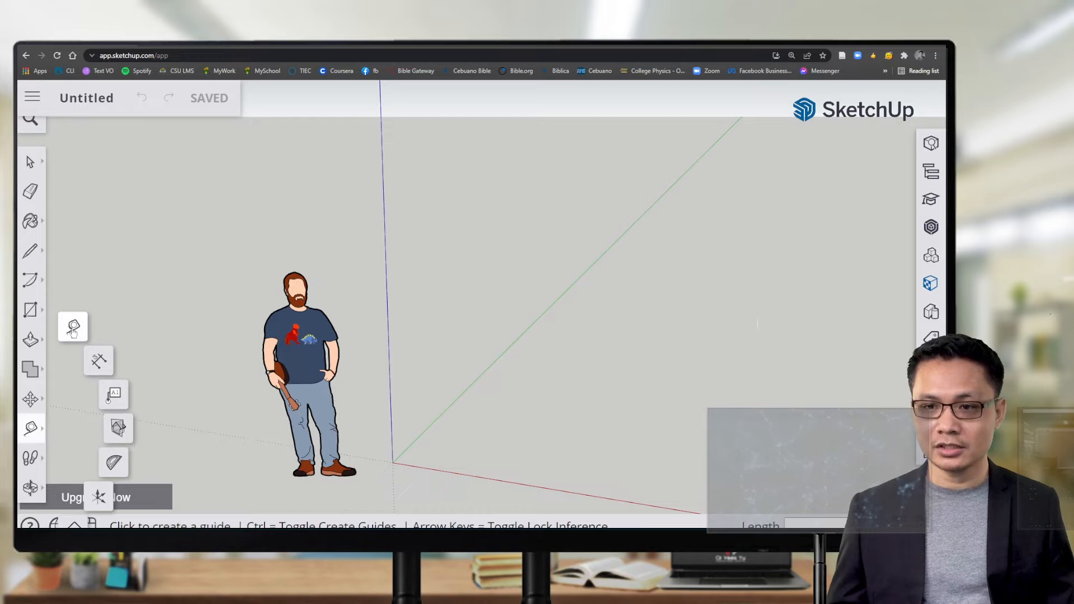
left_click(73, 330)
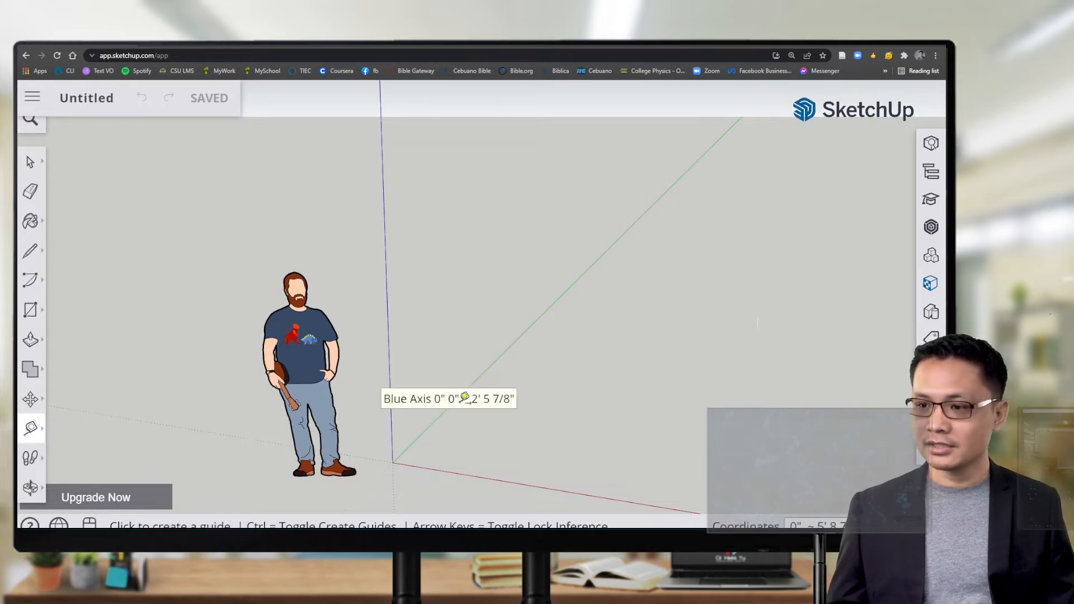
key("h")
left_click_drag(432, 462, 395, 366)
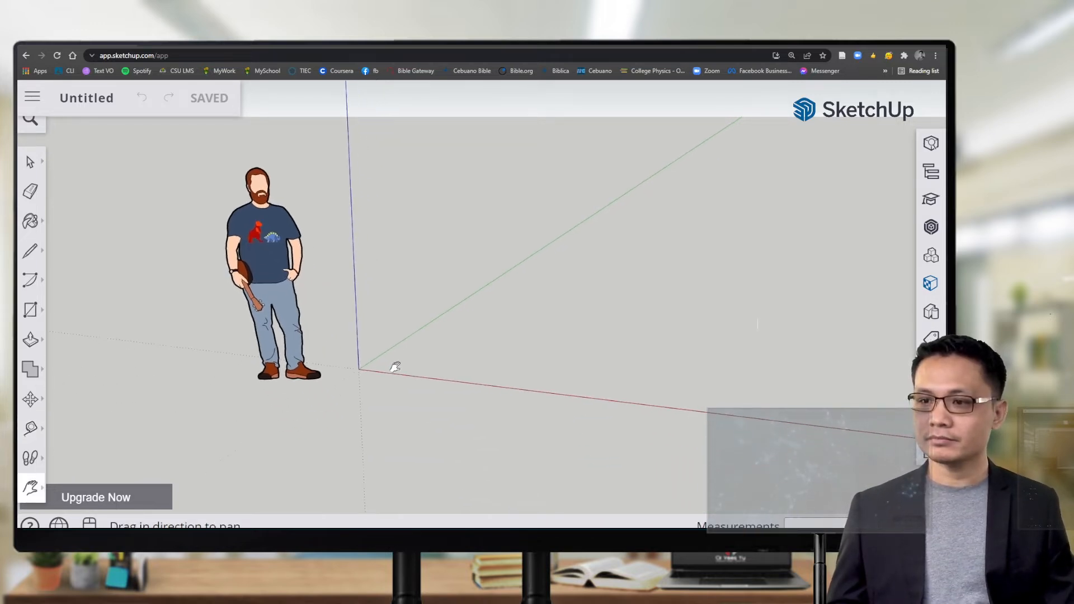
key("t")
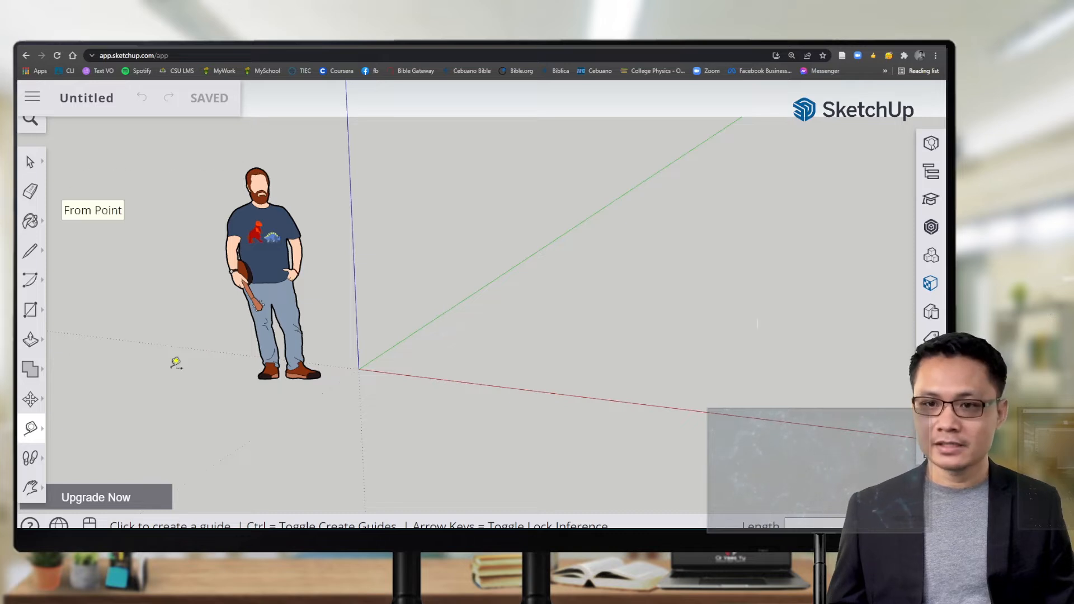
left_click(39, 435)
left_click(72, 326)
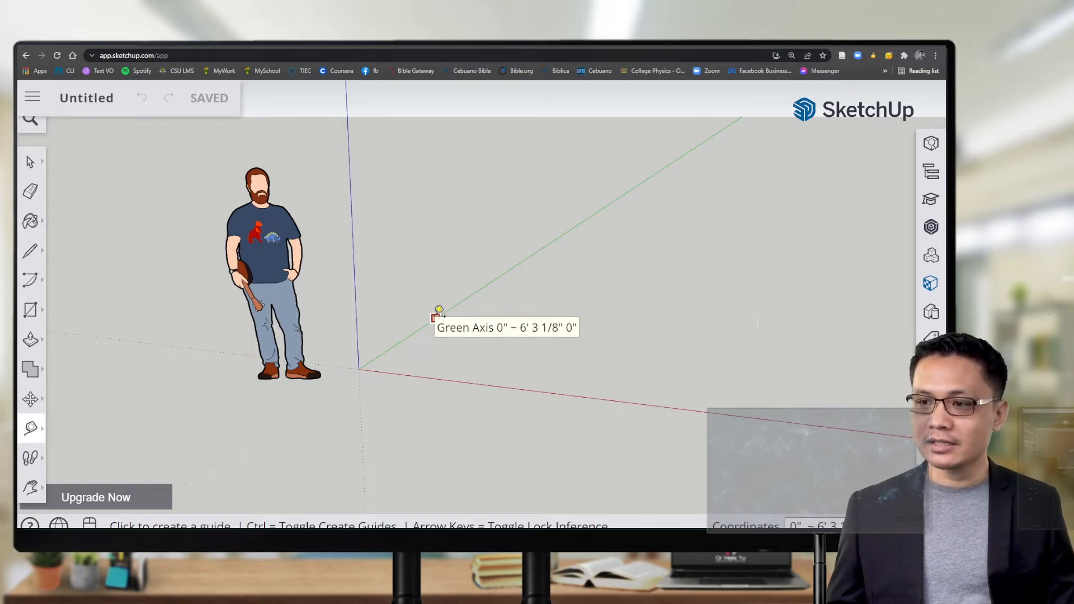
Step: Pull a guide off the green axis and set it 24 inches away
left_click(437, 312)
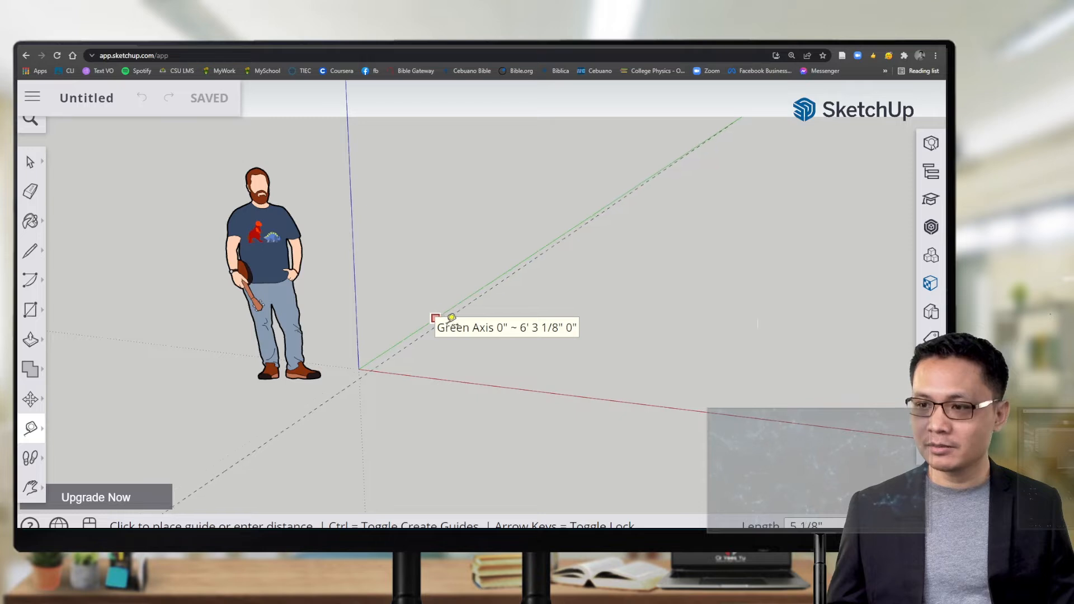
left_click(519, 343)
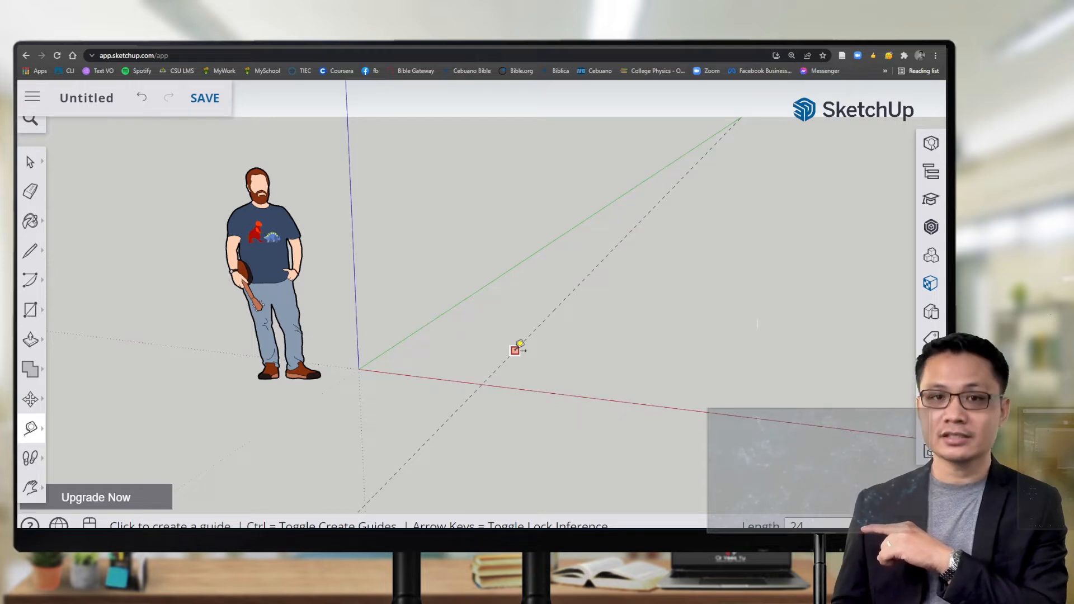
key("Return")
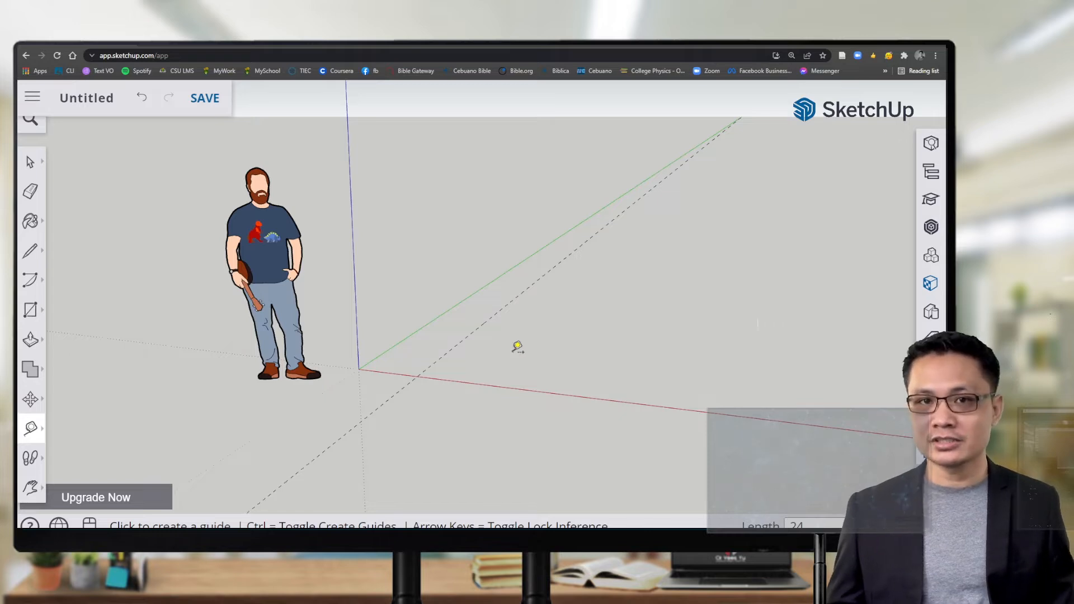
Step: Pull a second guide 24 inches off the red axis, then zoom to review both guides
left_click(471, 383)
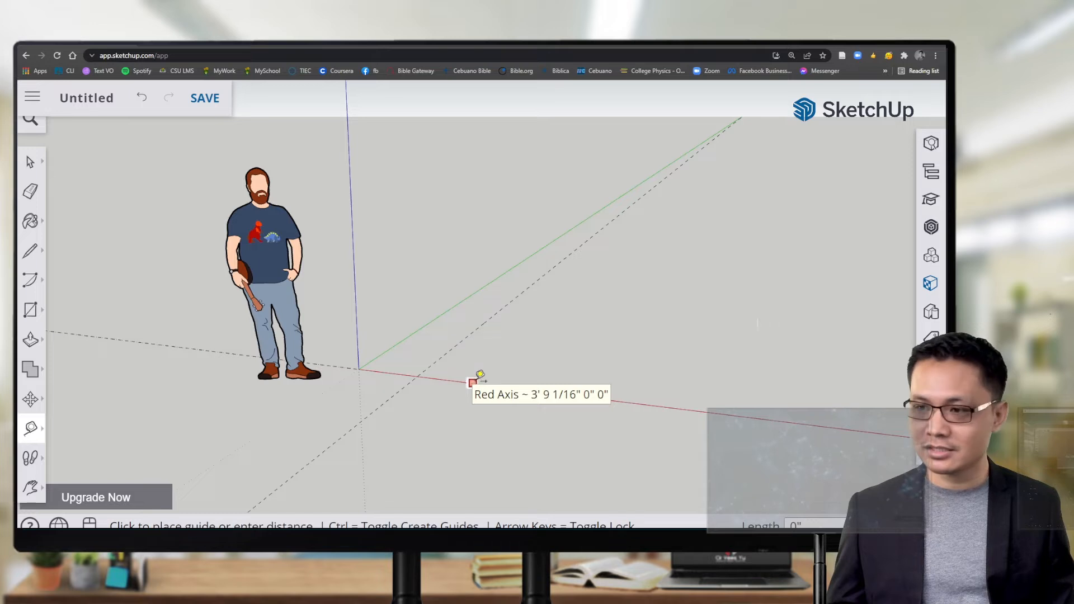
left_click(518, 348)
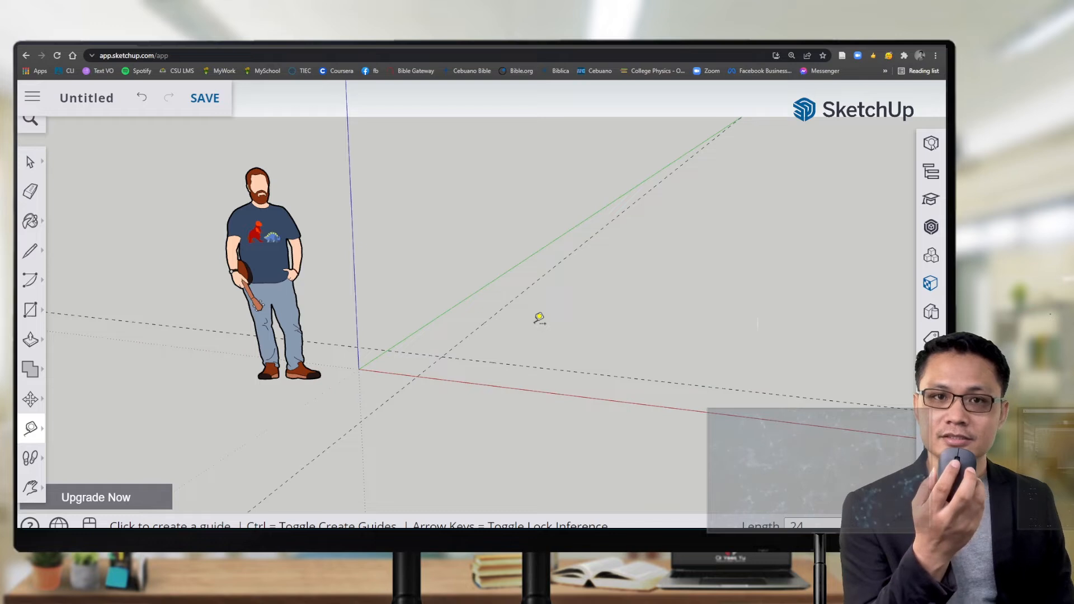
scroll(539, 318, "down", 2)
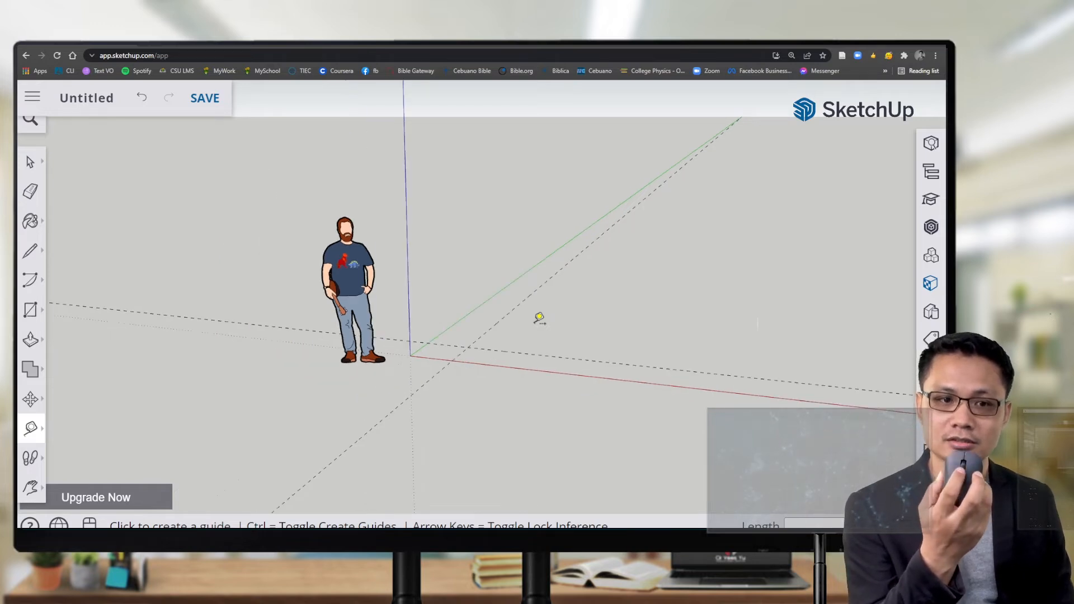
scroll(539, 318, "up", 3)
scroll(539, 317, "down", 3)
scroll(539, 317, "up", 3)
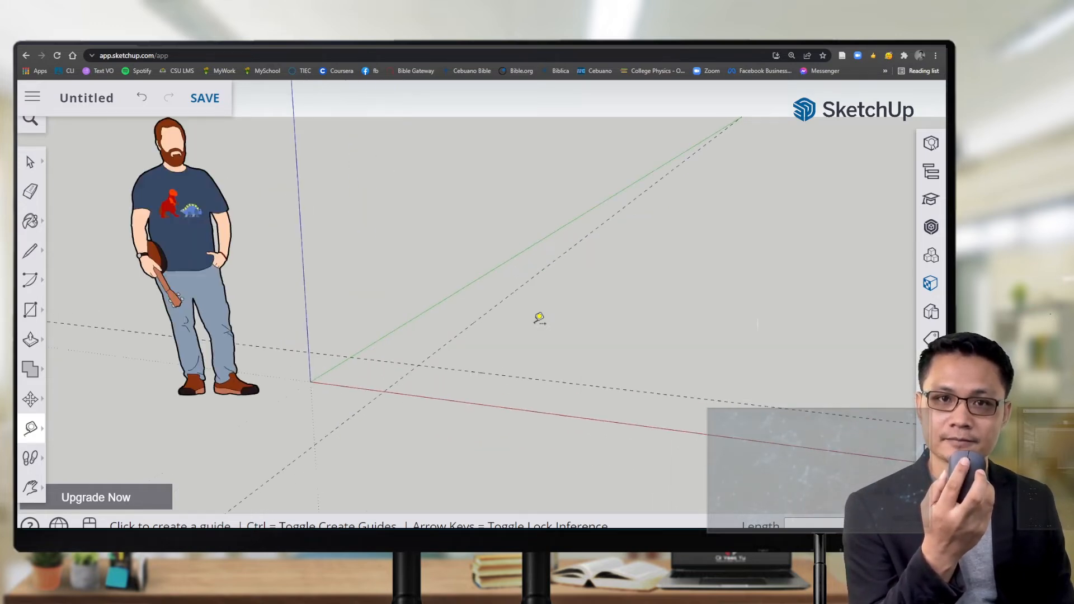
scroll(539, 317, "down", 2)
scroll(538, 318, "up", 1)
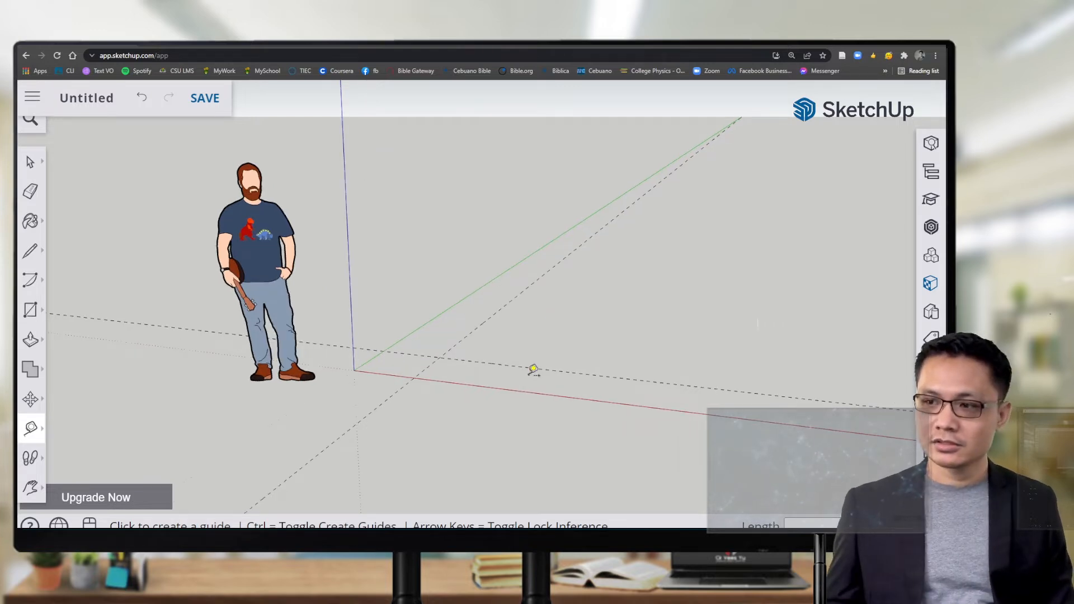
scroll(417, 369, "up", 4)
scroll(468, 341, "up", 1)
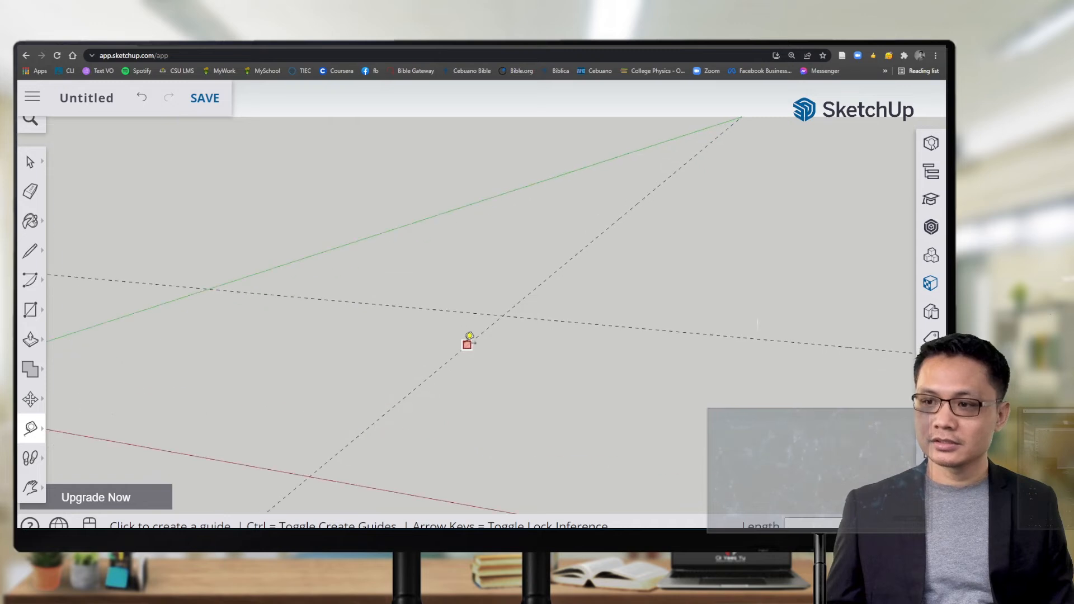
scroll(460, 341, "down", 4)
scroll(403, 333, "down", 2)
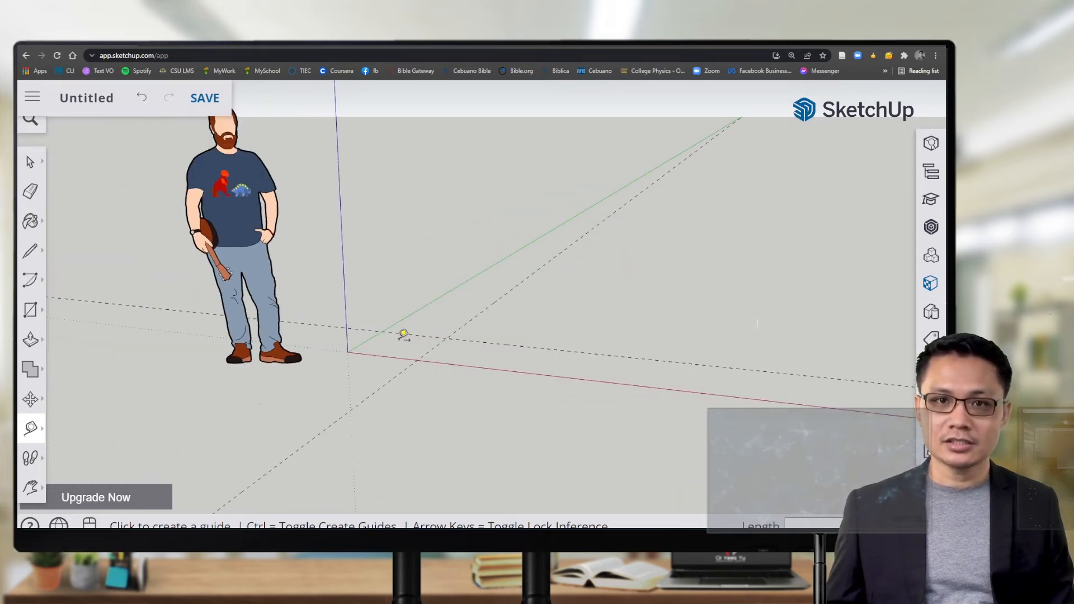
scroll(401, 337, "up", 4)
scroll(401, 342, "down", 3)
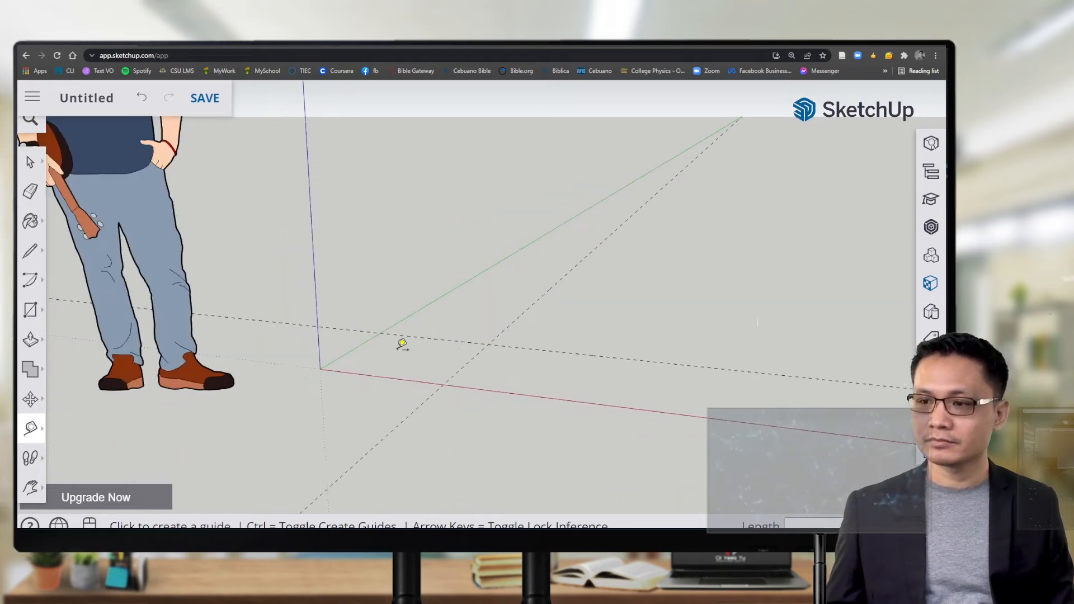
scroll(296, 372, "up", 4)
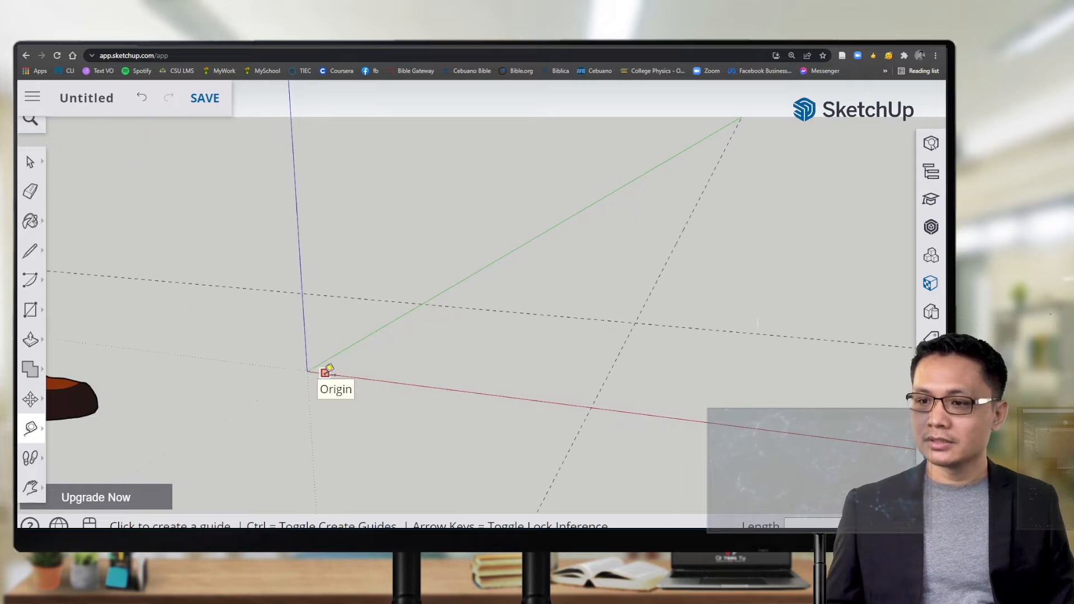
scroll(311, 371, "down", 1)
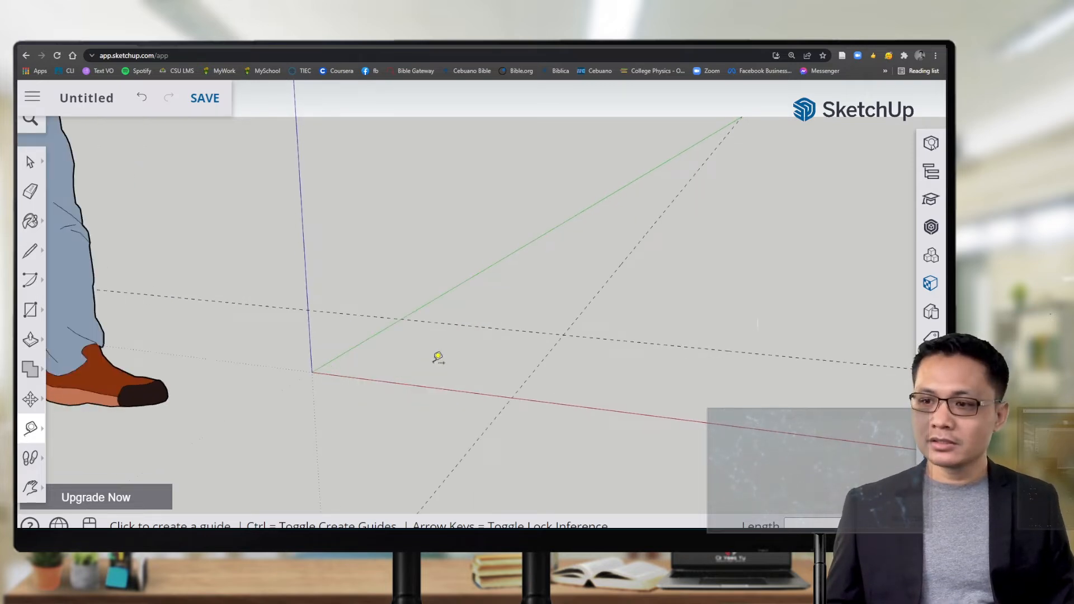
scroll(439, 354, "down", 2)
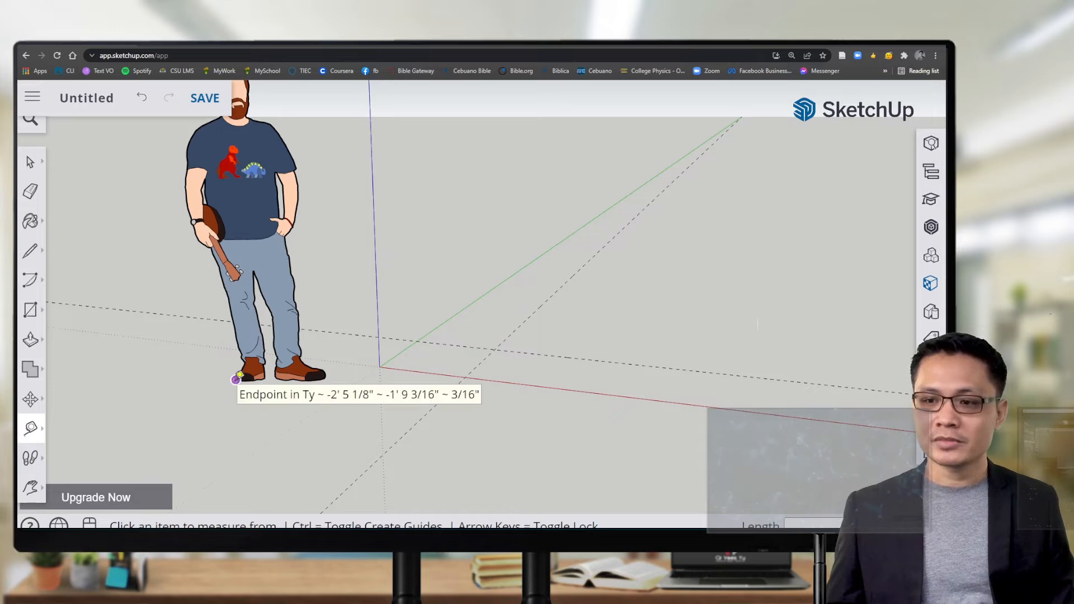
Step: Confirm the guides cross at 2' 2' 0", cancel measuring, and switch to the Rectangle tool
left_click(235, 379)
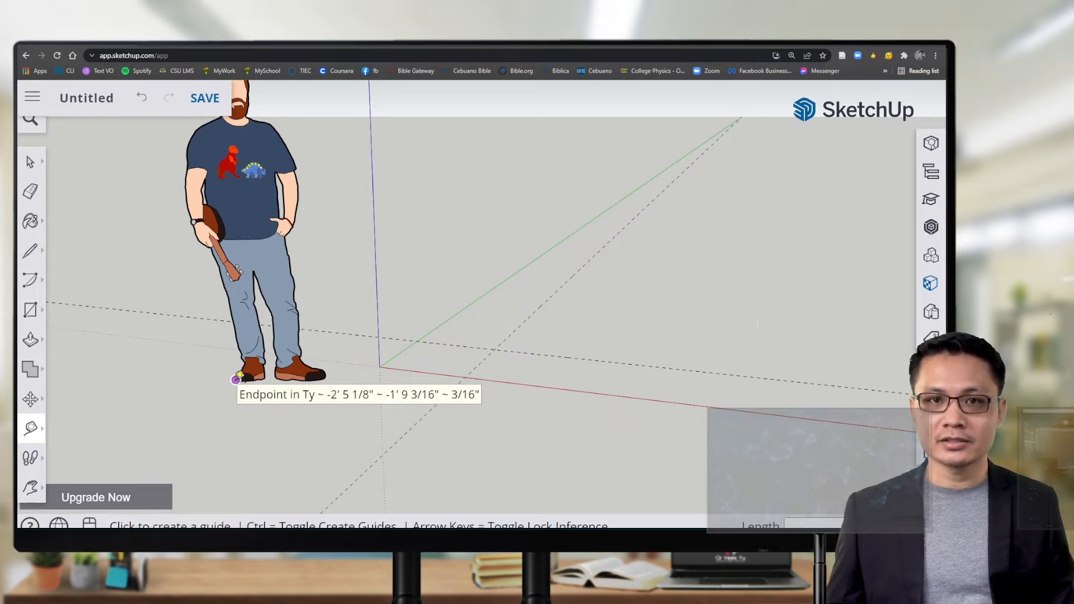
key("Escape")
scroll(237, 378, "up", 8)
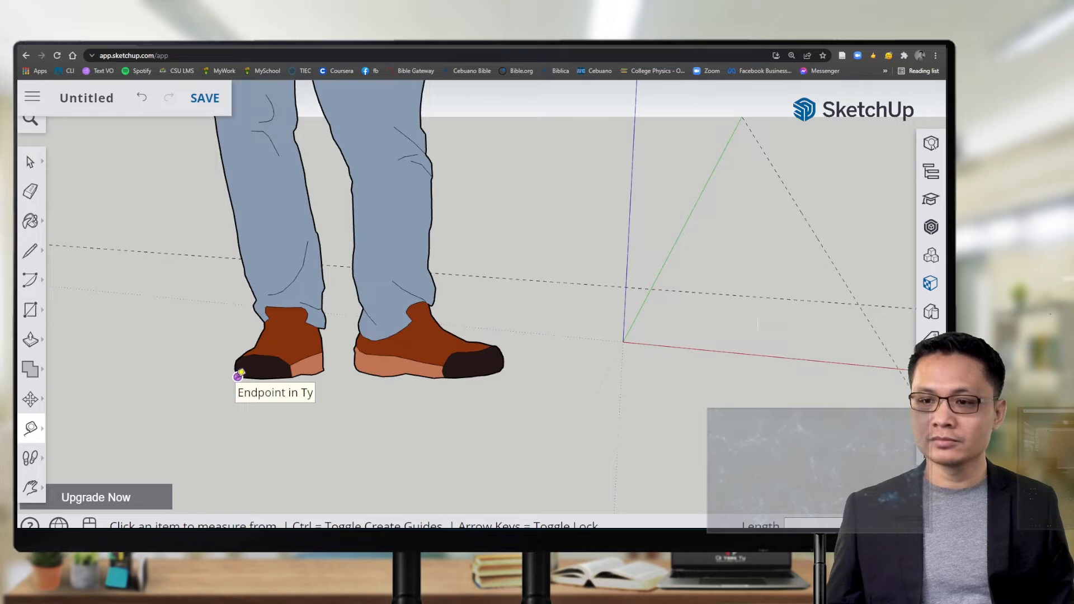
scroll(238, 376, "down", 8)
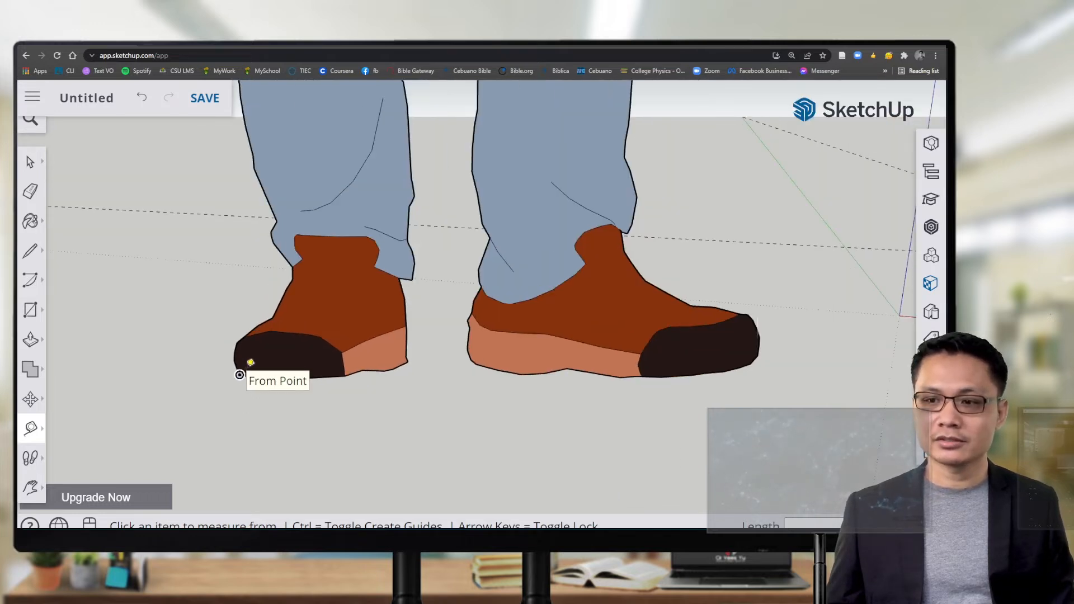
scroll(244, 371, "down", 4)
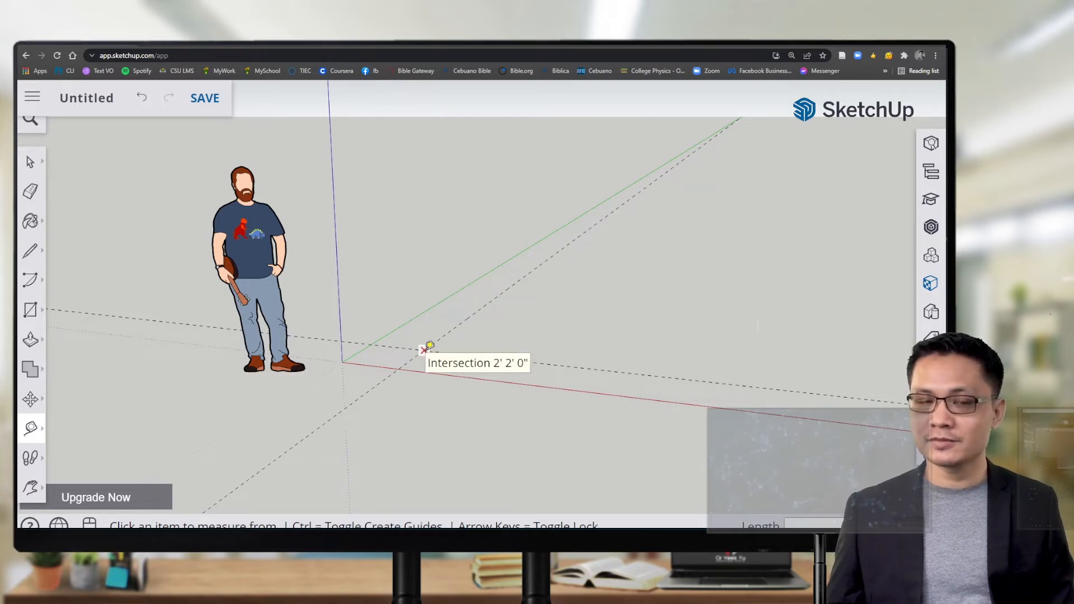
scroll(426, 346, "up", 5)
scroll(426, 339, "up", 1)
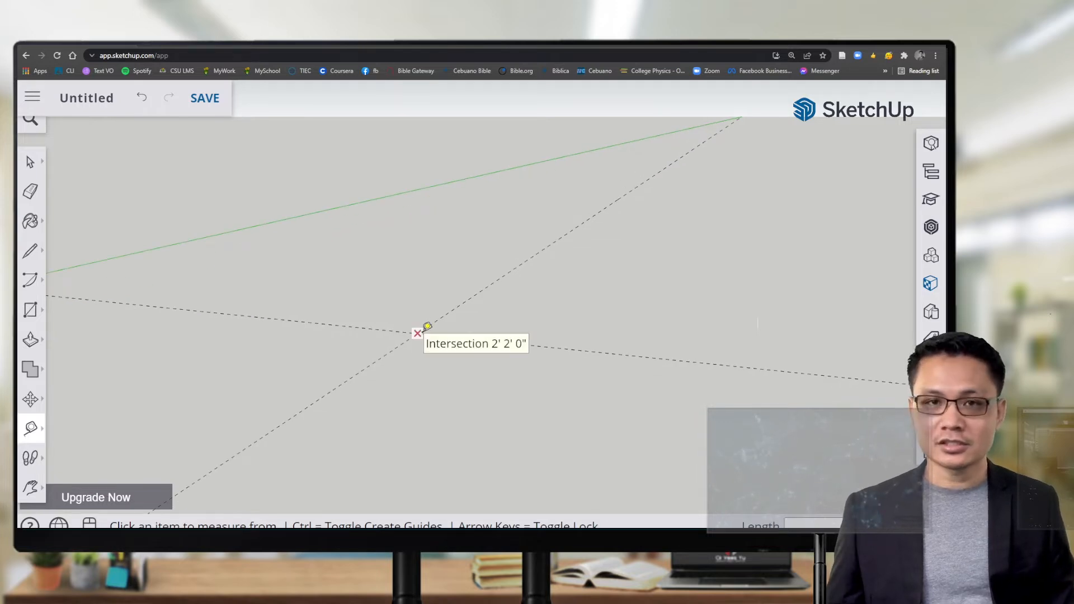
scroll(427, 326, "down", 5)
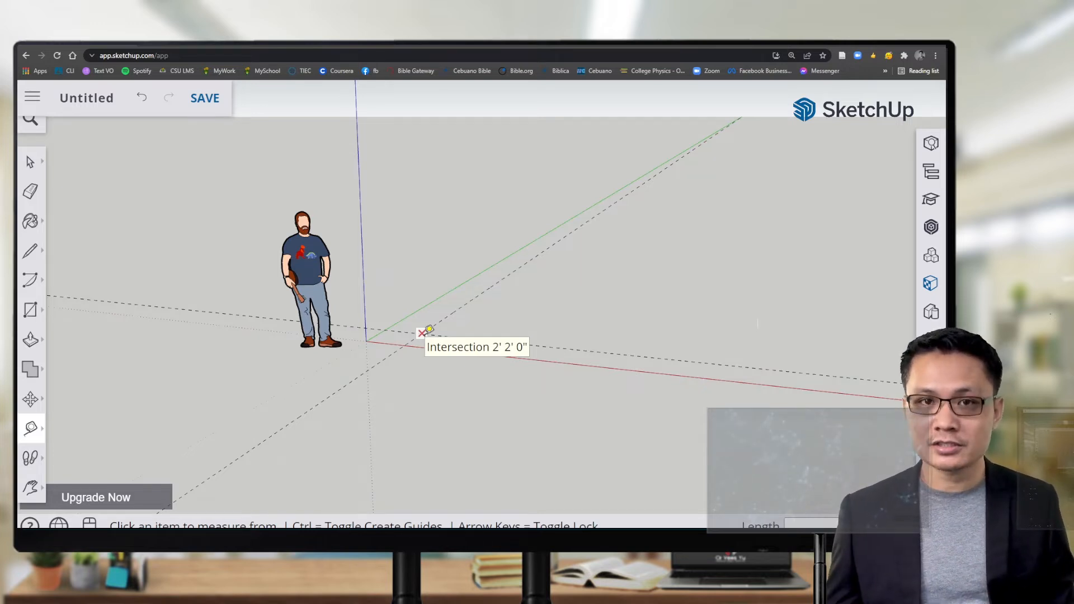
left_click(44, 317)
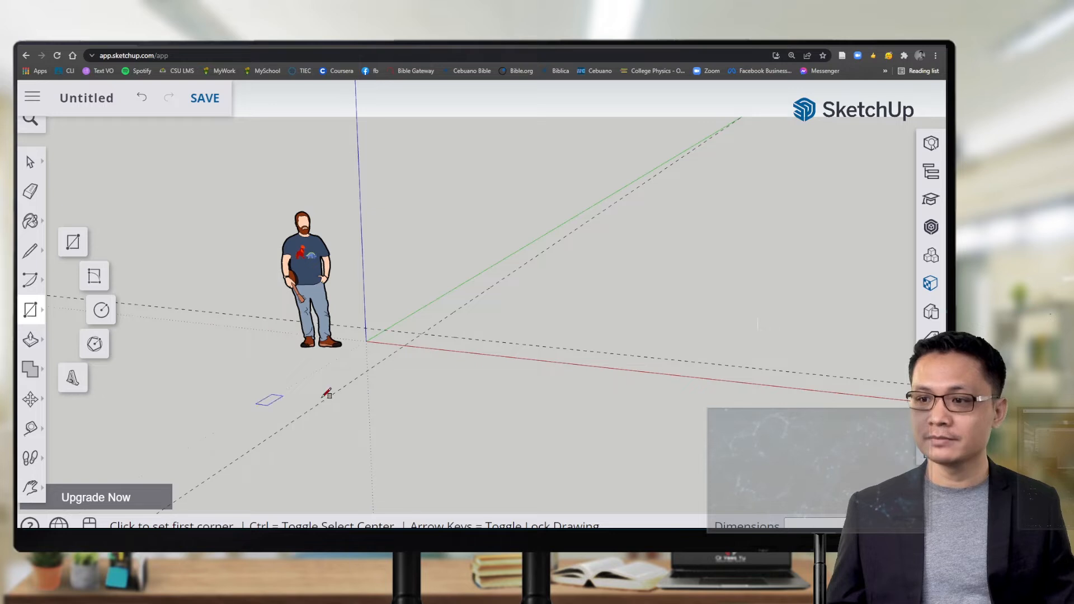
Step: Draw a 2' by 2' rectangle from the guide intersection to the origin
scroll(430, 331, "up", 1)
scroll(430, 331, "up", 3)
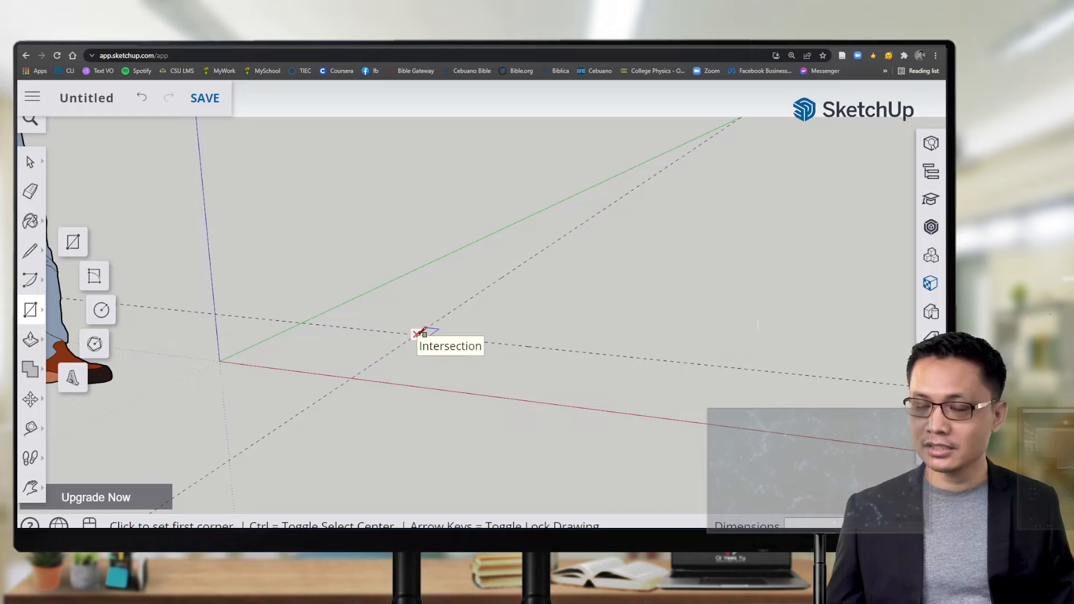
left_click(416, 334)
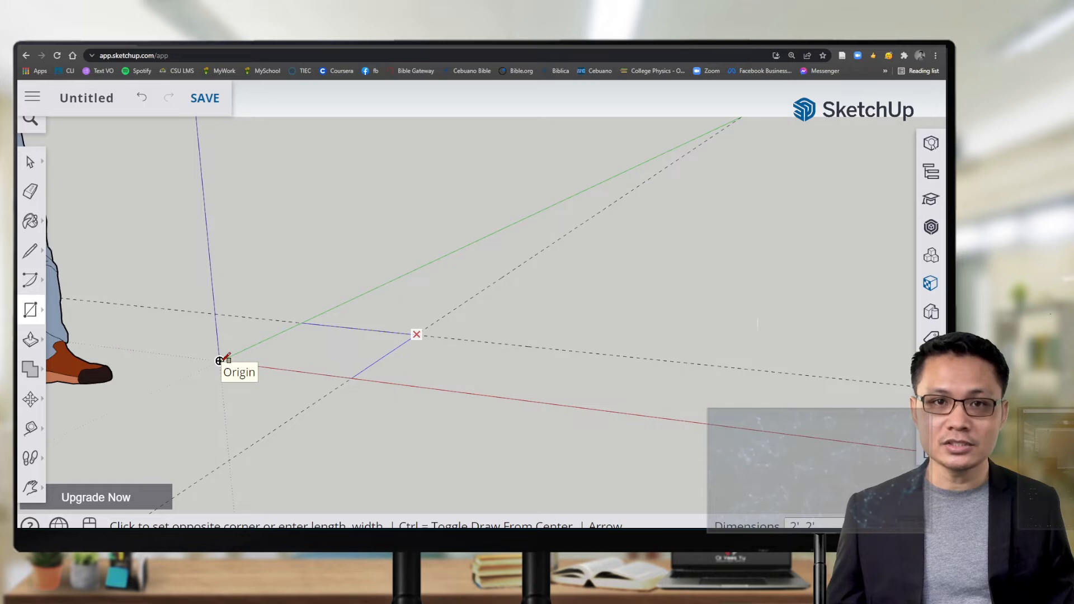
left_click(218, 360)
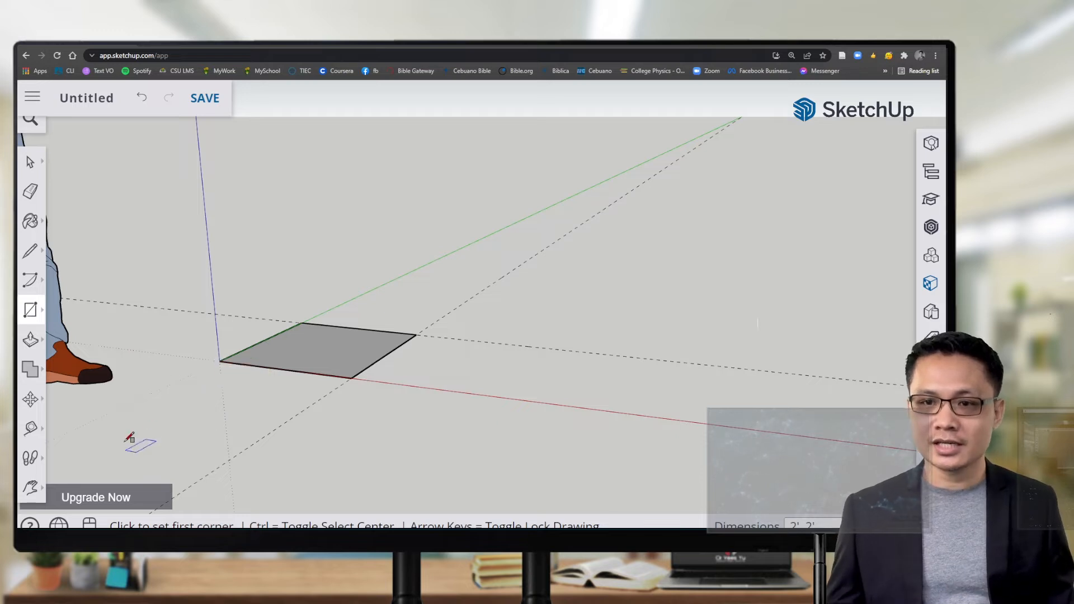
Step: Select Push/Pull from the extrusion flyout and orbit down to look onto the square face
left_click(41, 343)
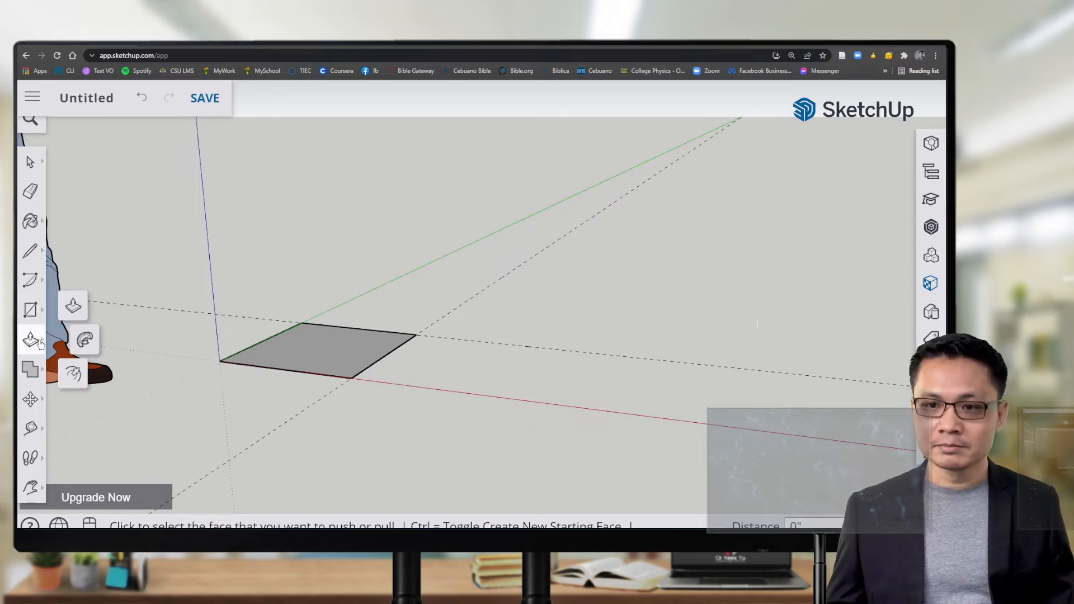
left_click(73, 307)
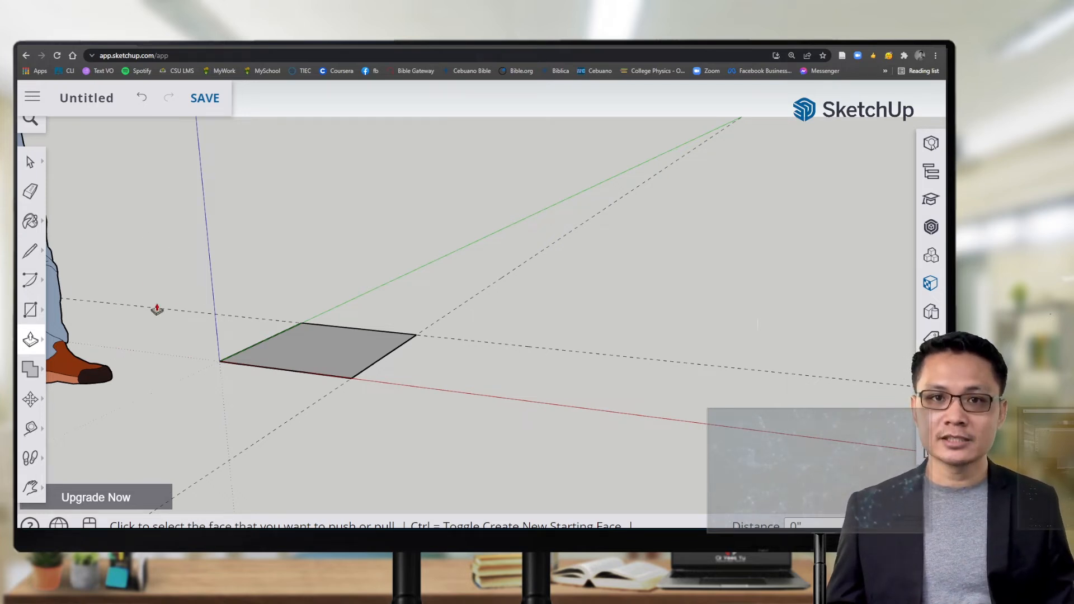
scroll(168, 382, "up", 4)
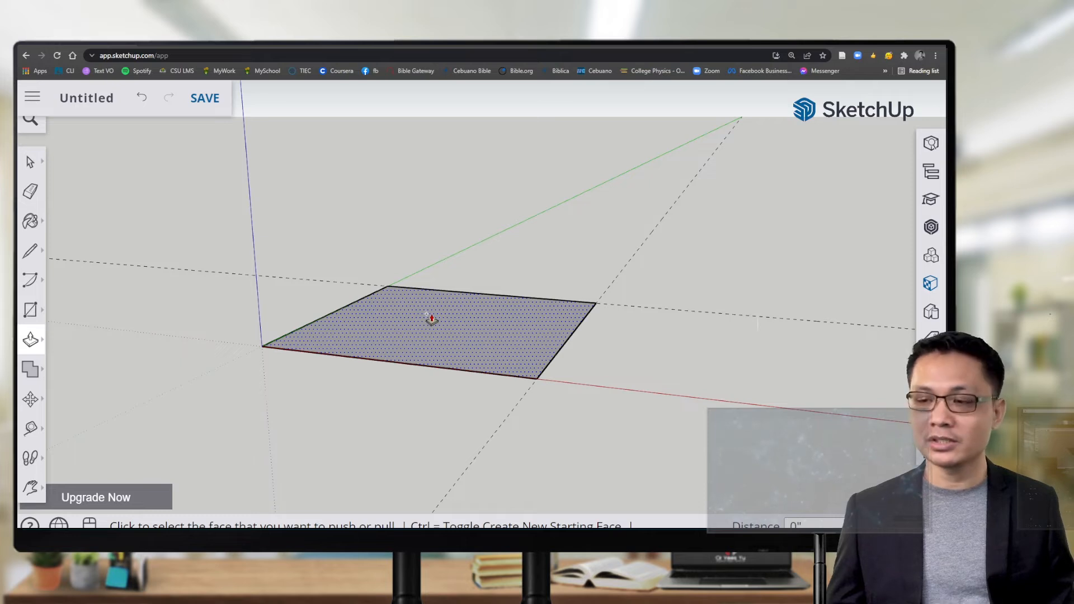
middle_click_drag(444, 319, 437, 353)
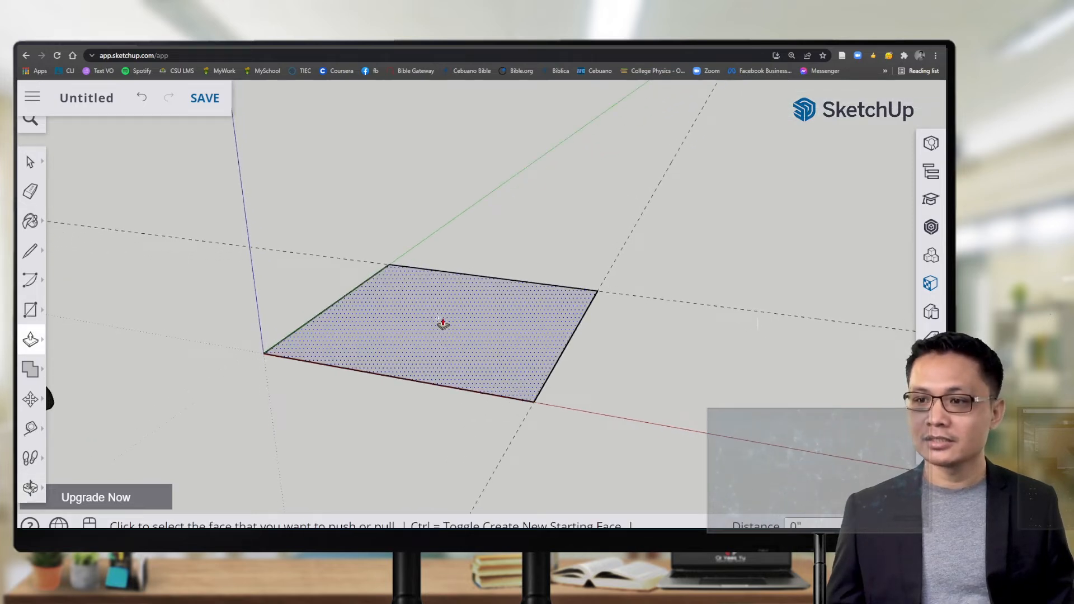
scroll(442, 323, "up", 3)
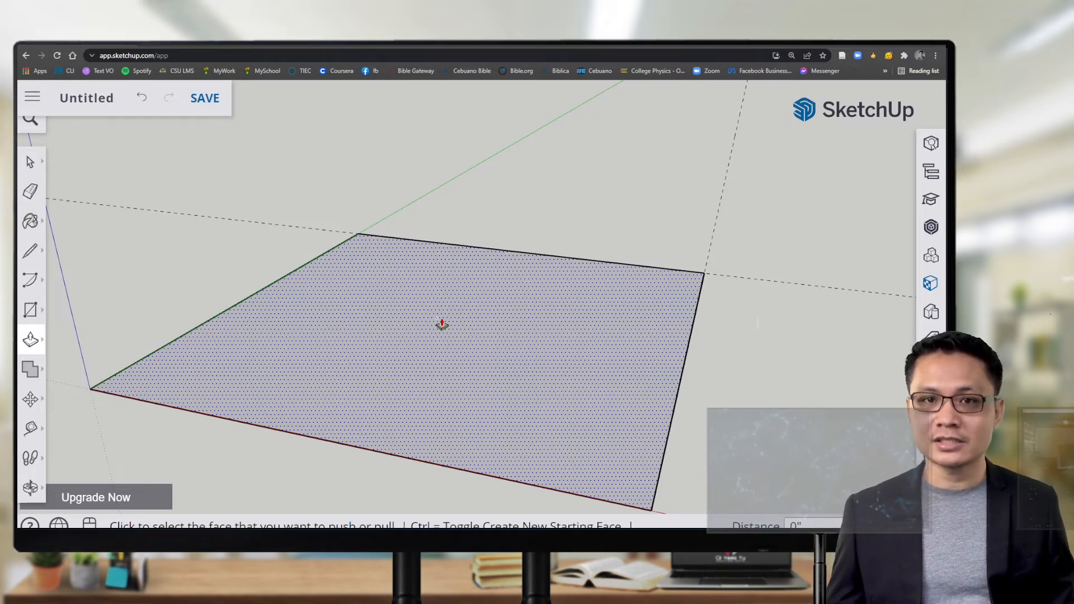
scroll(439, 336, "down", 6)
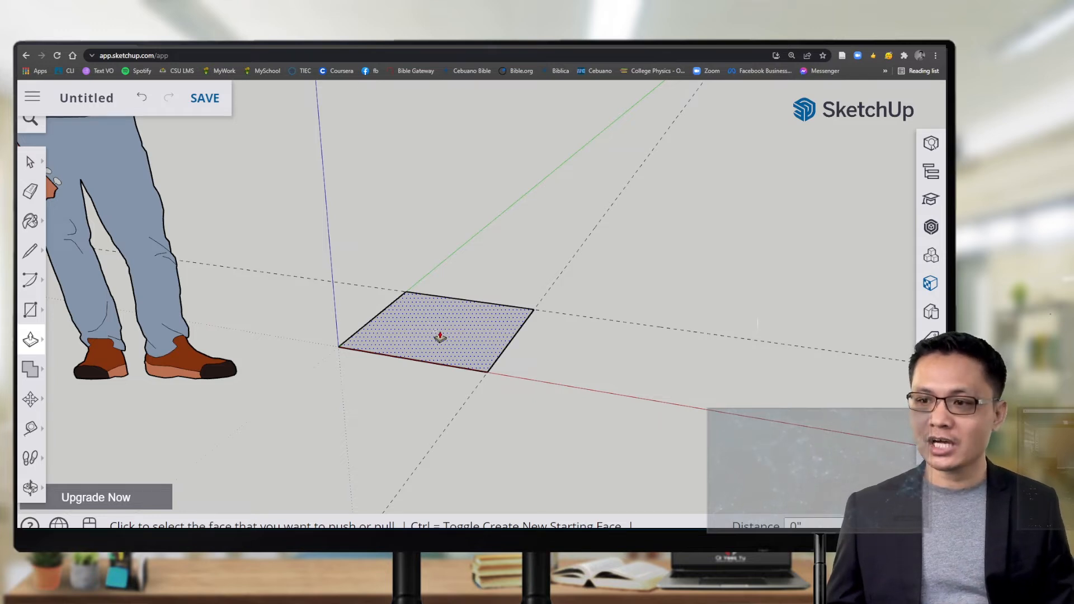
Step: Push/Pull the square's top face up 24 inches to make a 2-foot cube
left_click(439, 337)
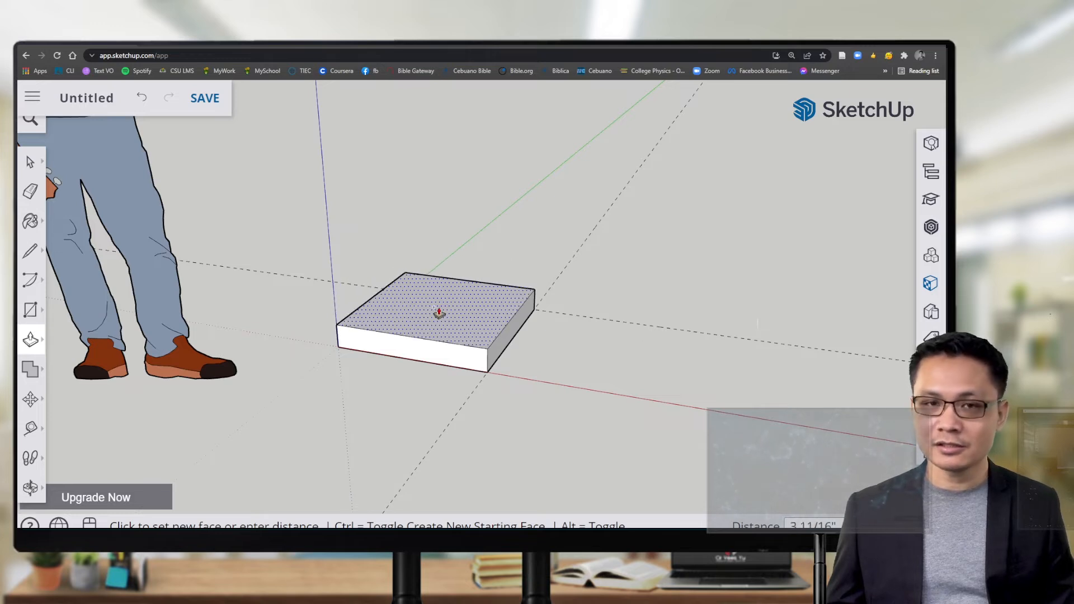
left_click(433, 270)
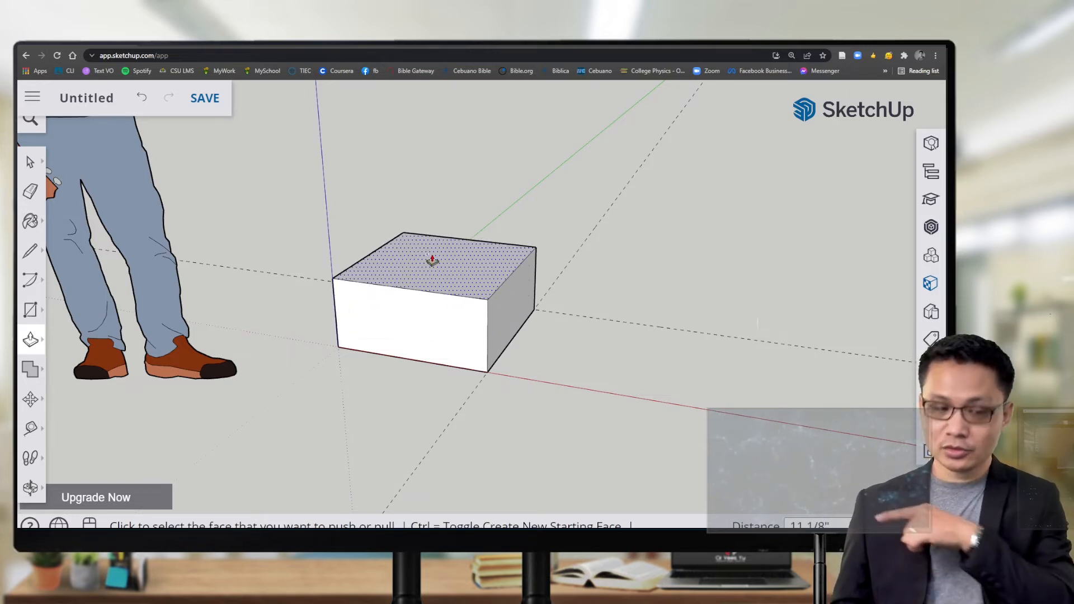
type("2")
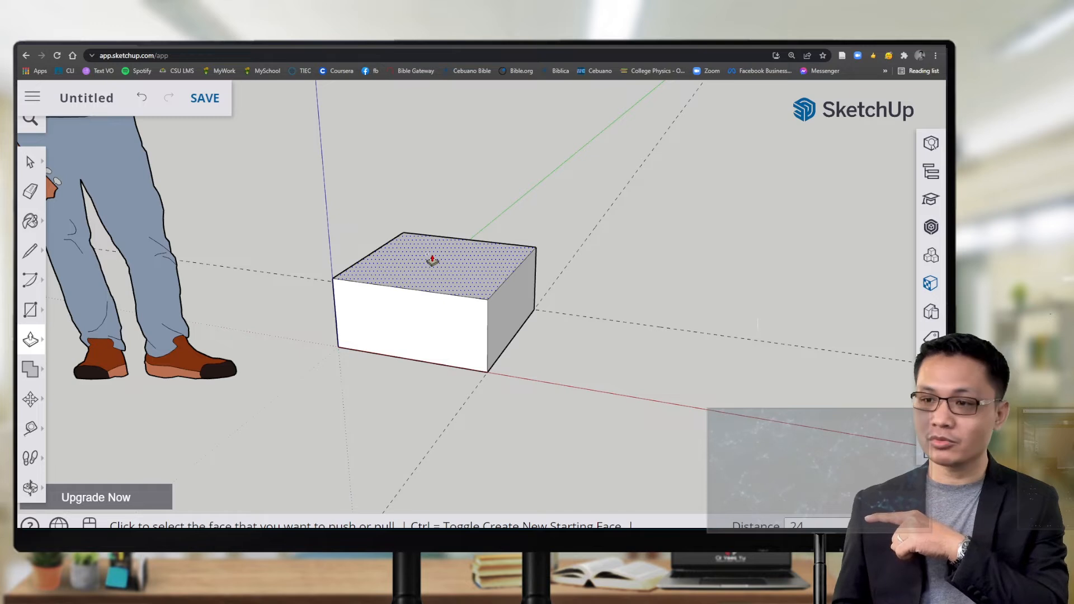
type("4")
key("Return")
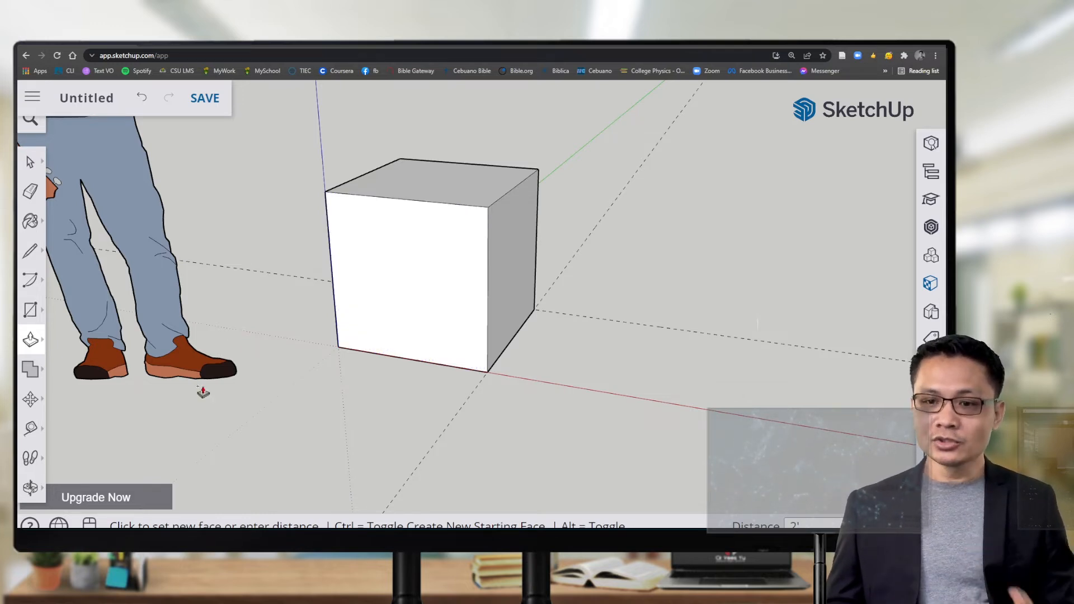
left_click(31, 430)
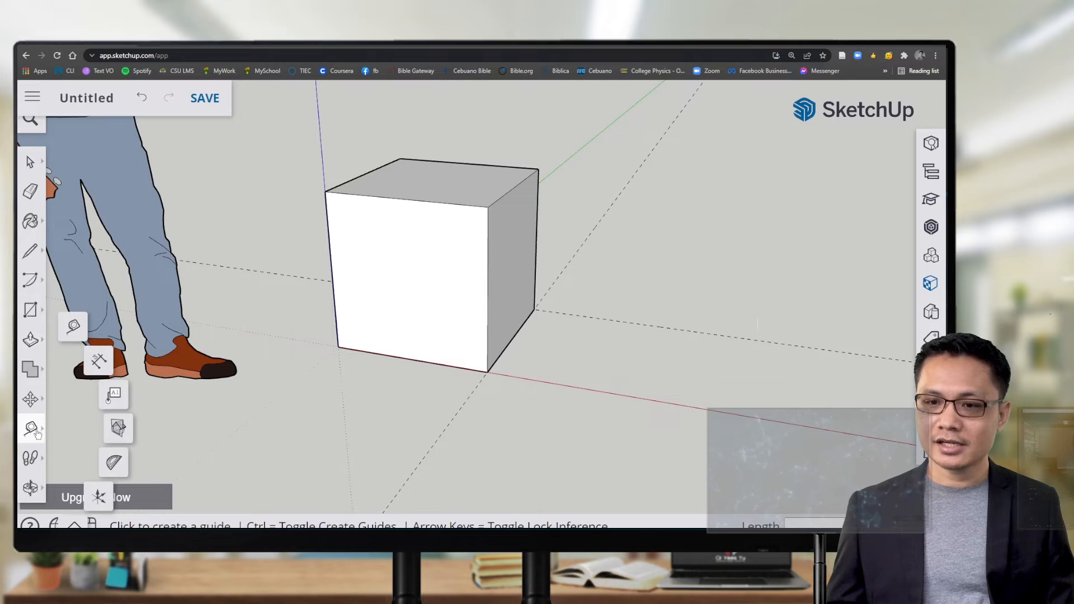
Step: Add 2' dimensions for the cube's left edge height and top front edge width
left_click(98, 360)
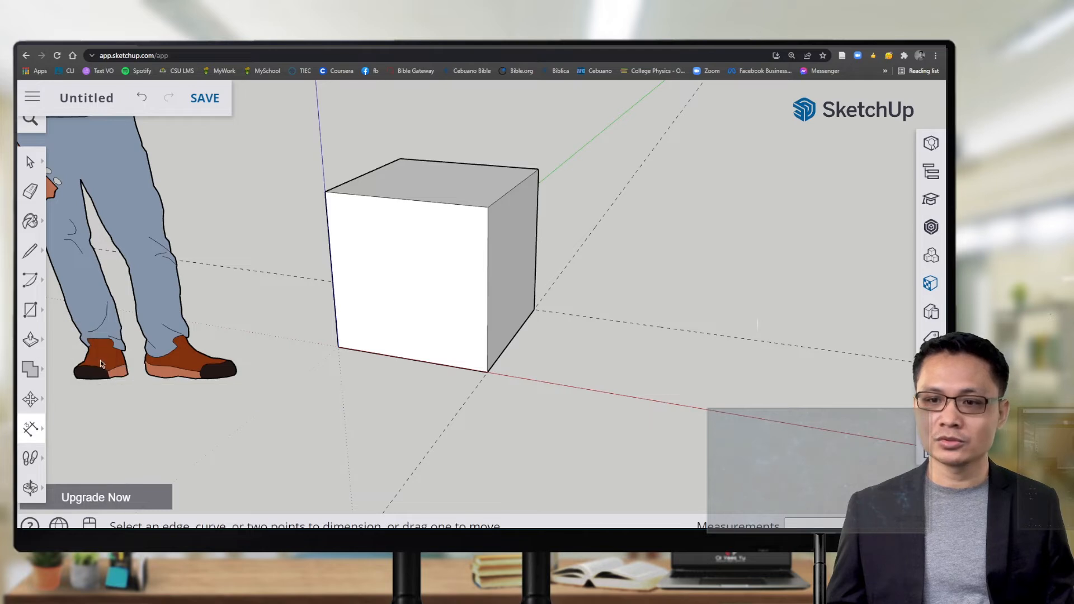
left_click(327, 223)
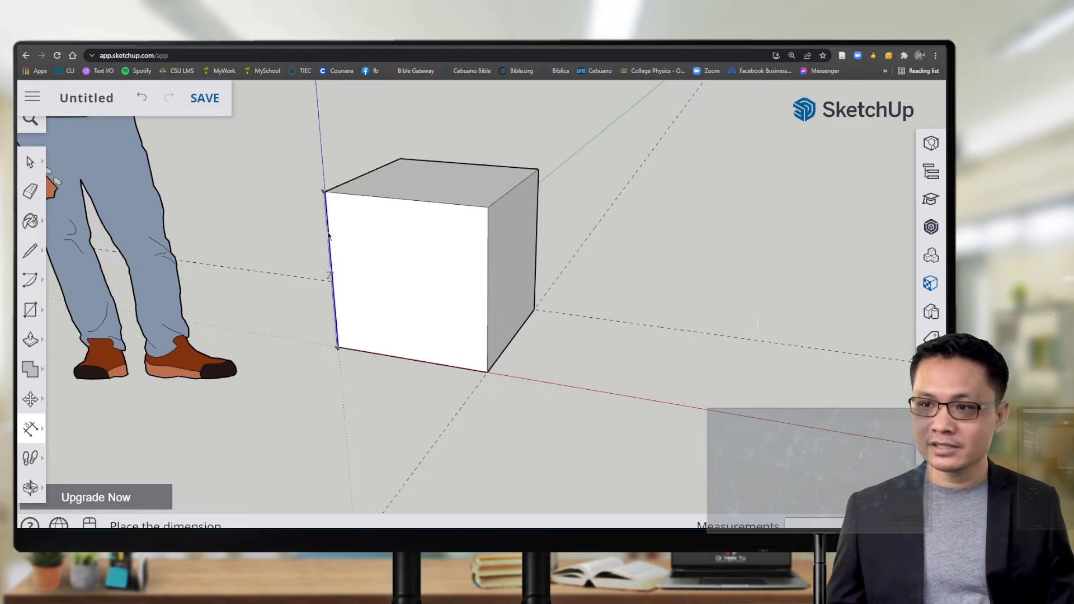
left_click(371, 248)
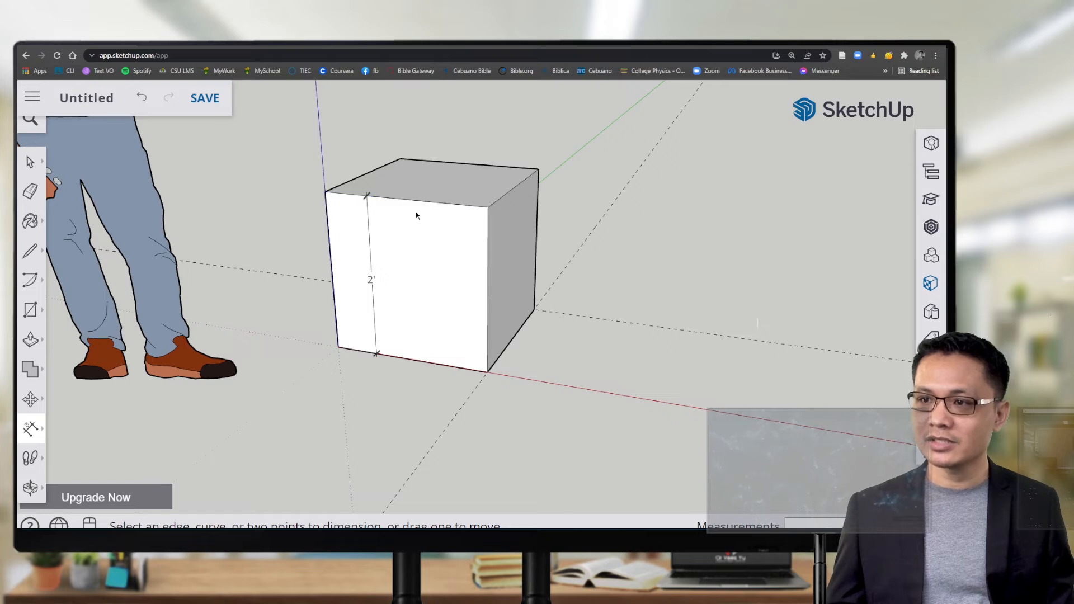
scroll(416, 217, "up", 5)
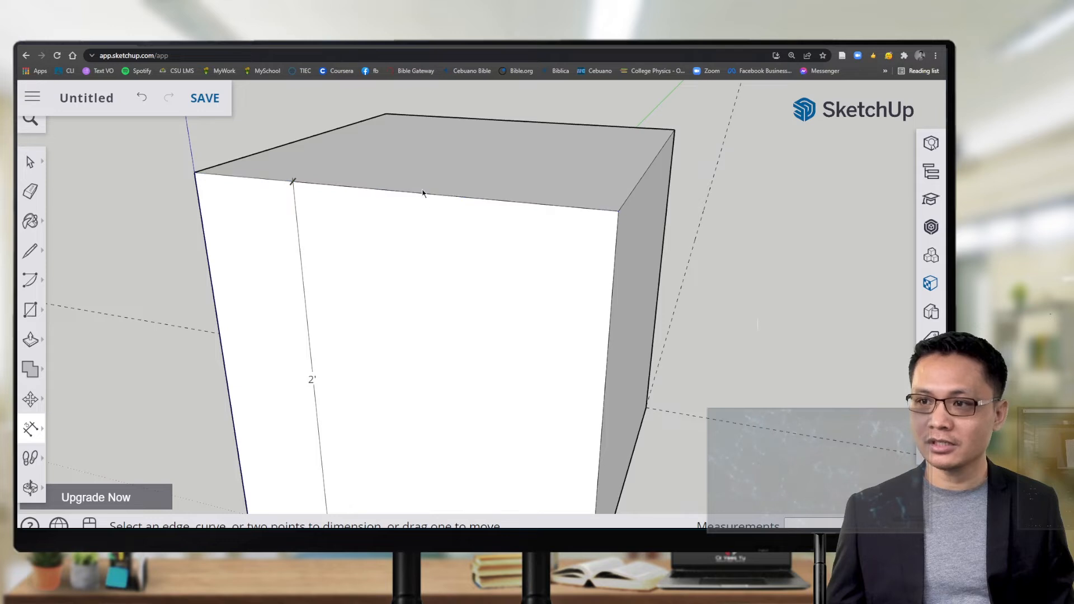
left_click(422, 199)
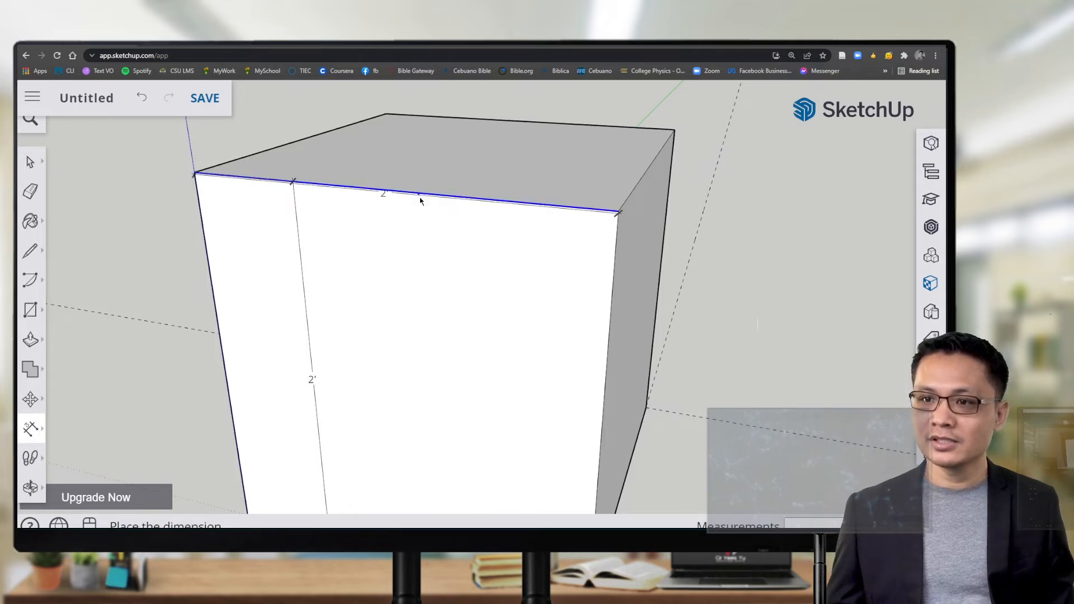
left_click(429, 339)
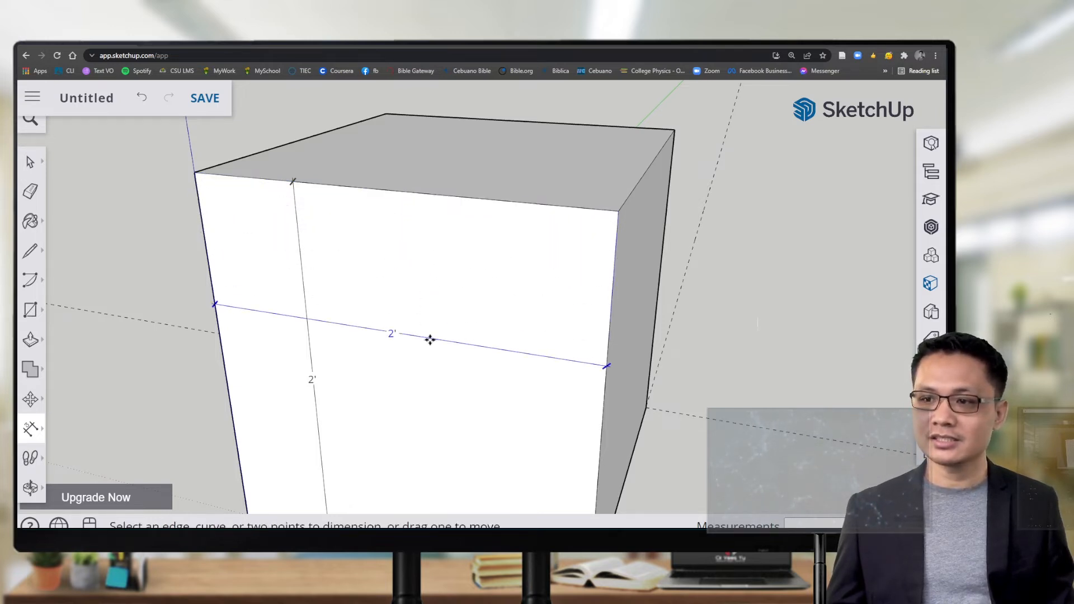
Step: Add the 2' dimension for the cube's right front edge
scroll(463, 374, "down", 3)
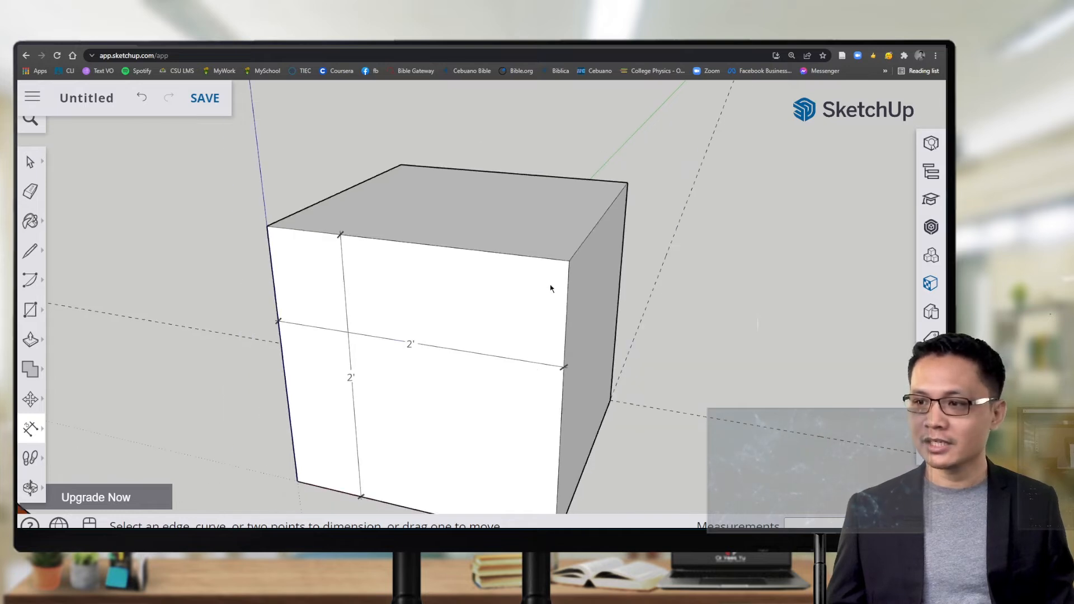
scroll(562, 322, "up", 2)
left_click(567, 309)
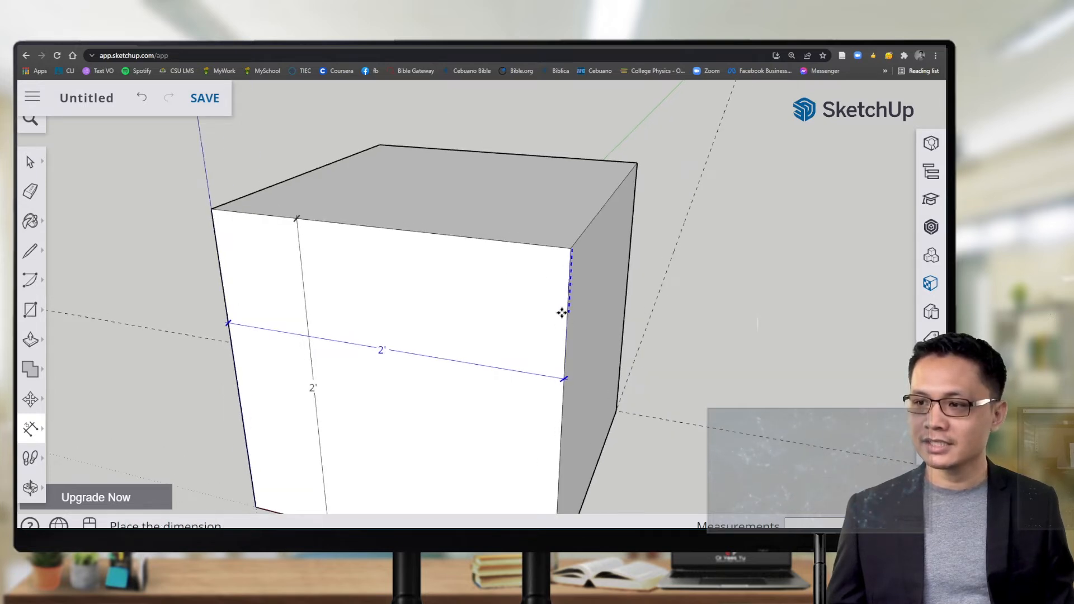
left_click(526, 317)
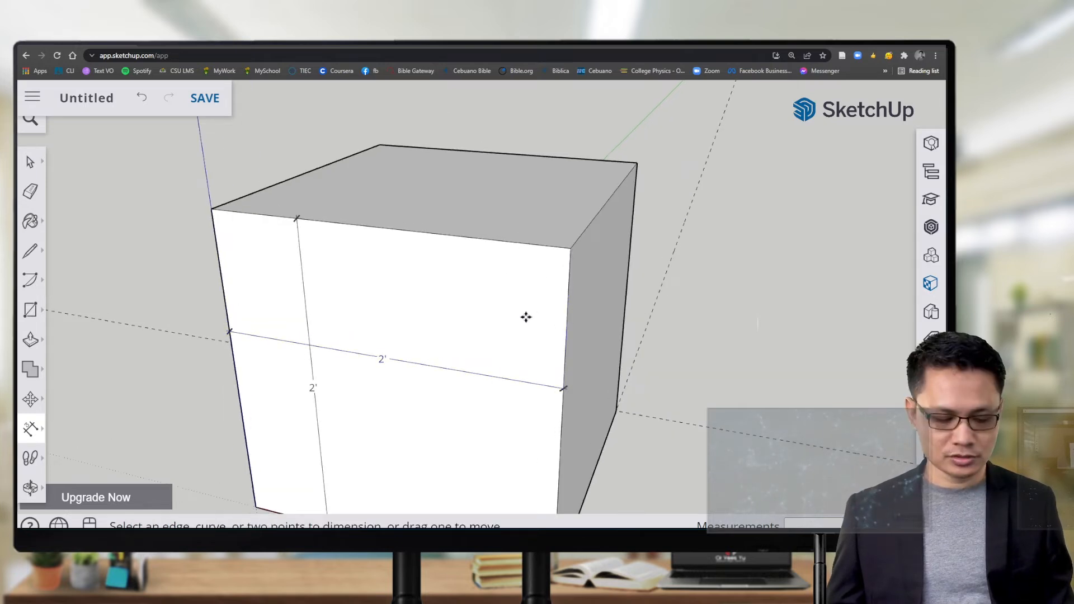
left_click(568, 295)
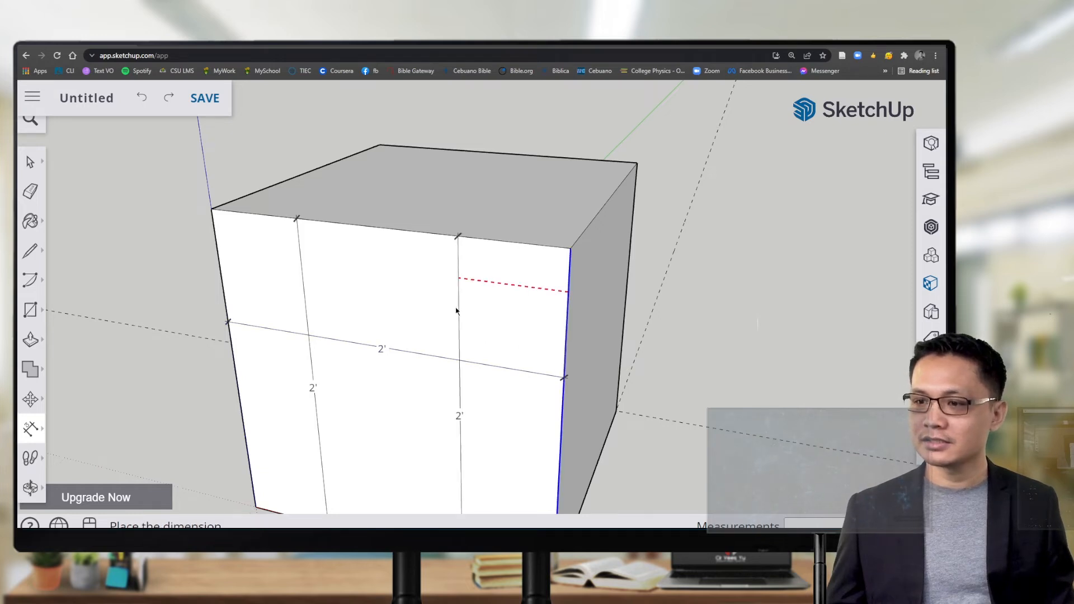
left_click(435, 309)
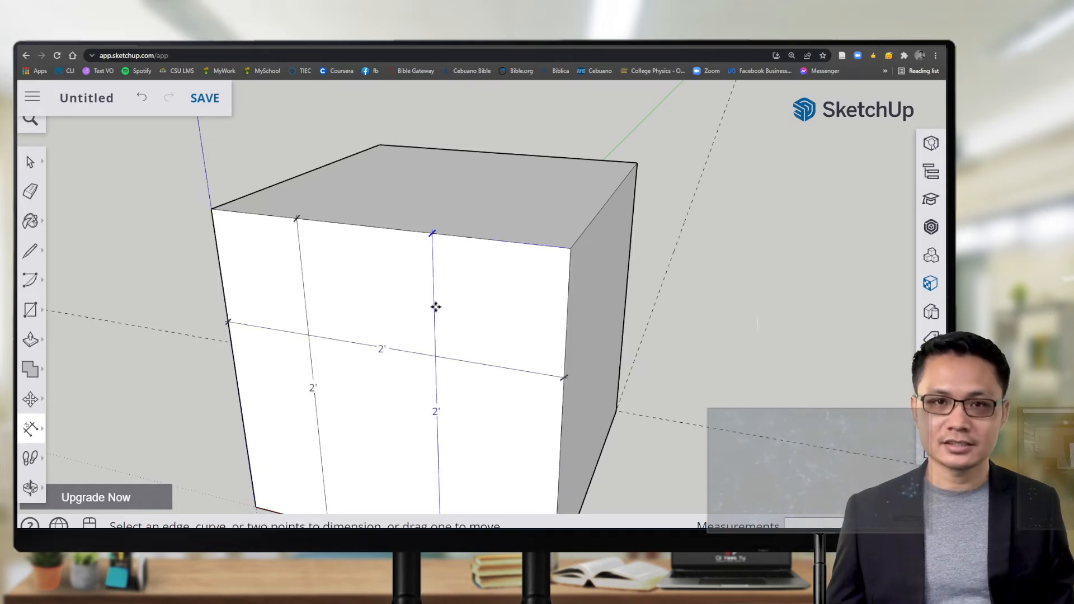
scroll(435, 307, "down", 6)
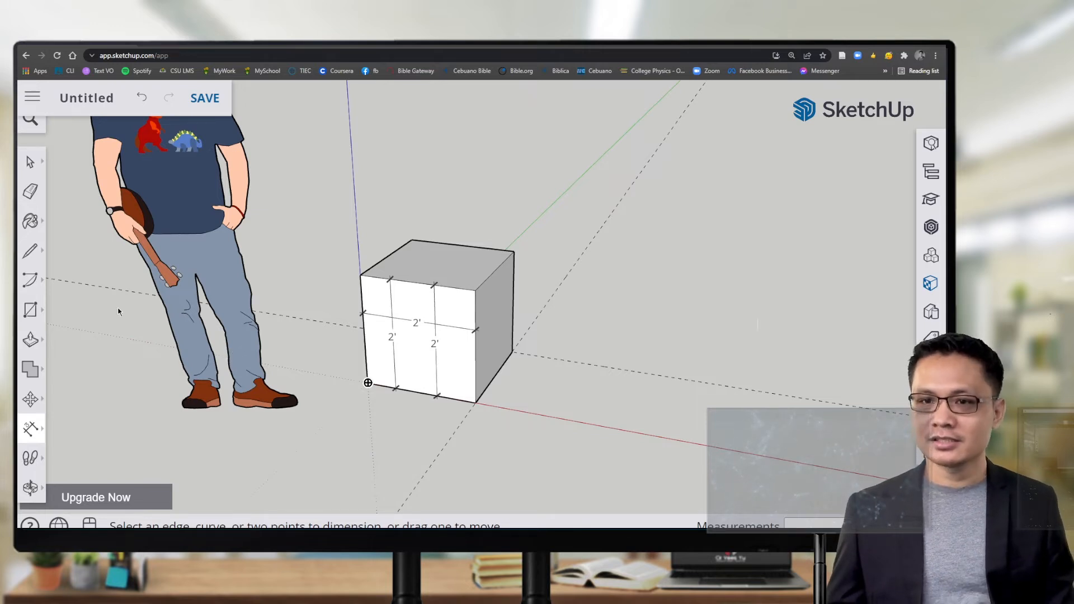
Step: Paint the cube's front face Ty_Yellow, its top Ty_Blue4 and its right face Ty_Orange
left_click(32, 222)
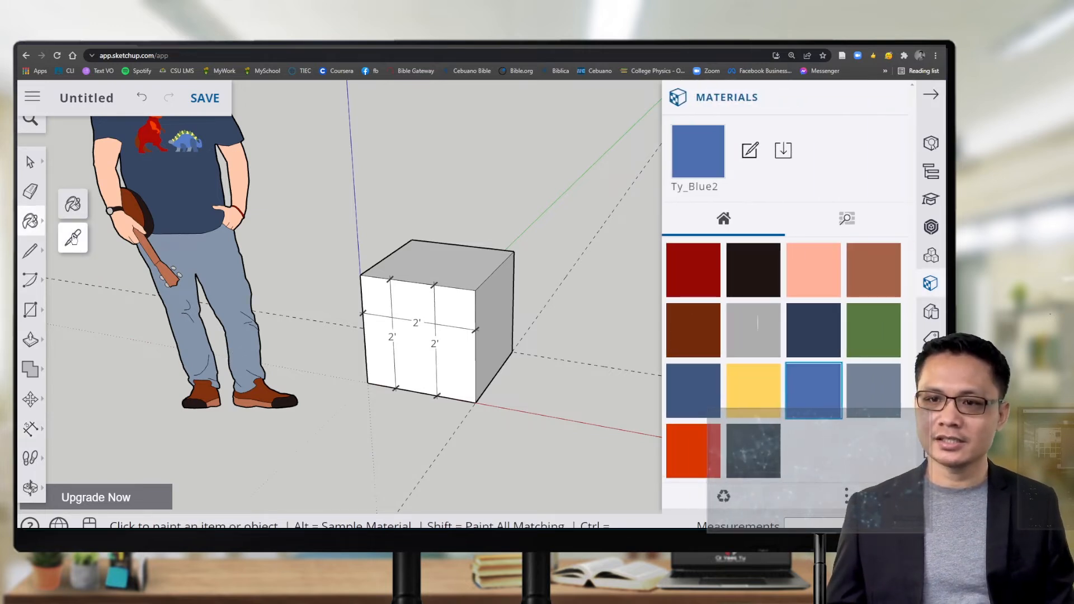
left_click(752, 393)
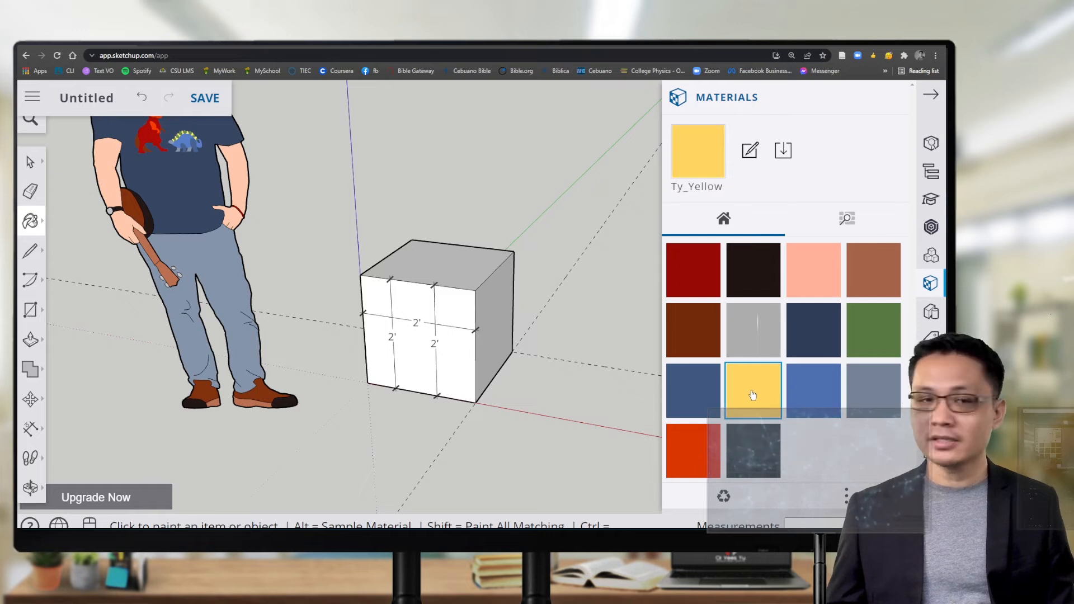
left_click(464, 300)
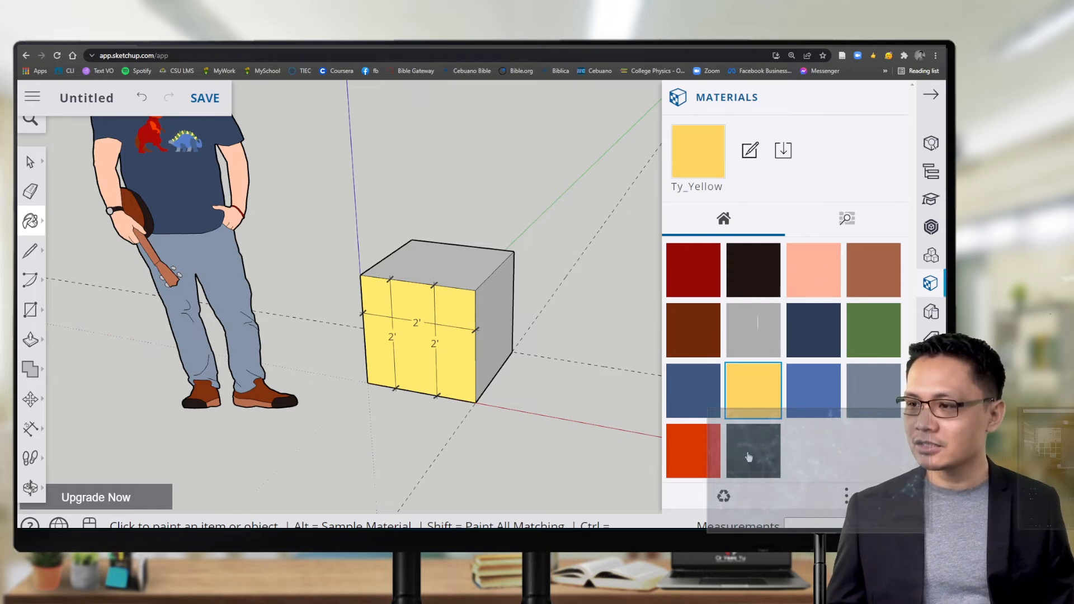
left_click(816, 336)
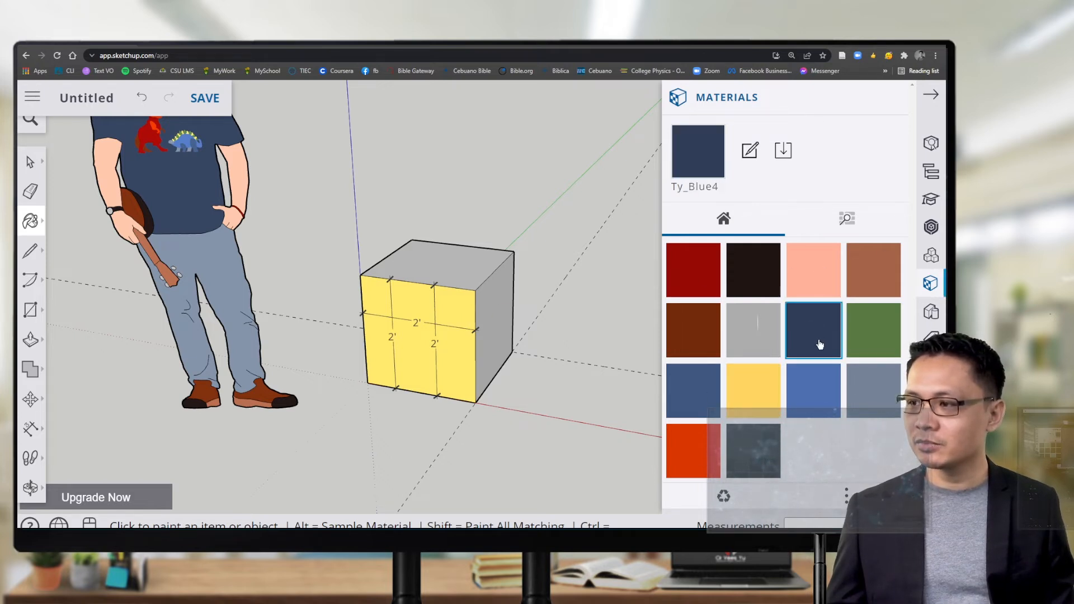
left_click(469, 261)
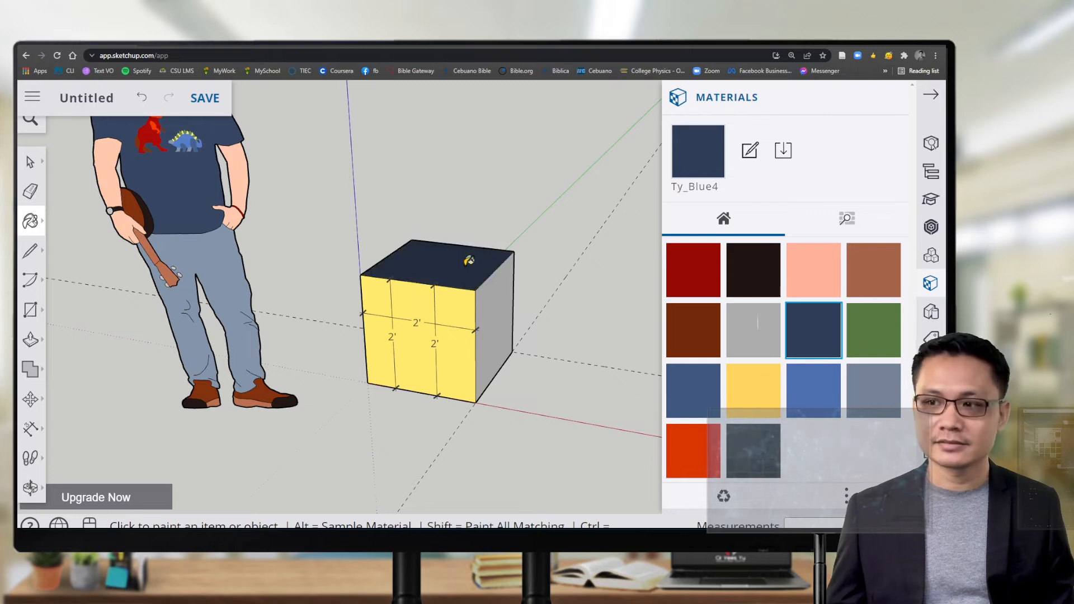
left_click(687, 449)
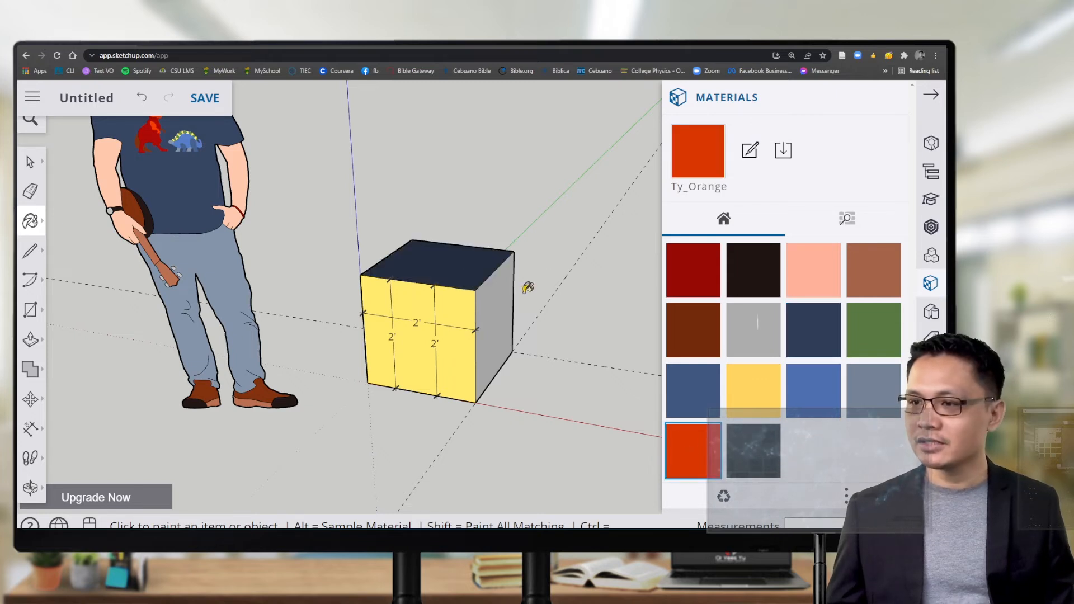
left_click(495, 303)
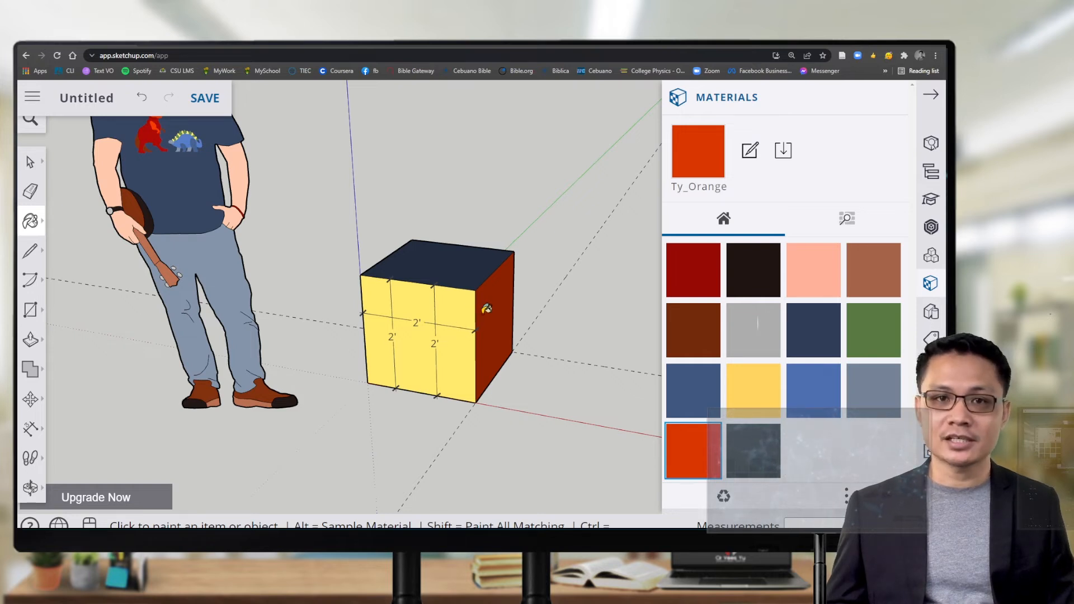
Step: Orbit around the cube and paint an unpainted white side green
mouse_move(487, 308)
middle_mouse_down()
mouse_move(396, 323)
mouse_move(247, 318)
mouse_move(433, 327)
middle_mouse_up()
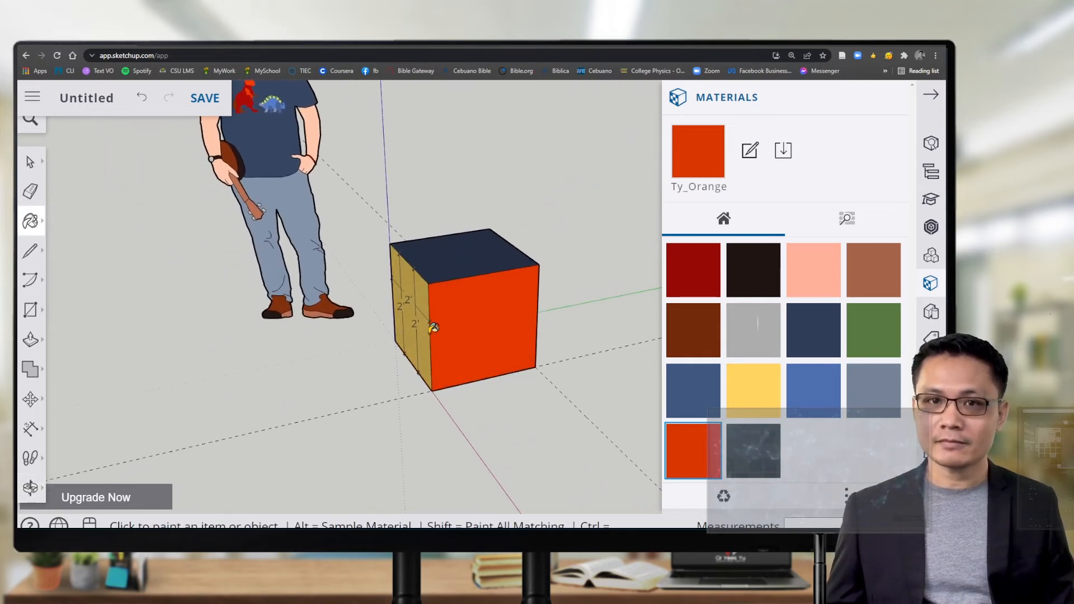
middle_click_drag(568, 330, 318, 338)
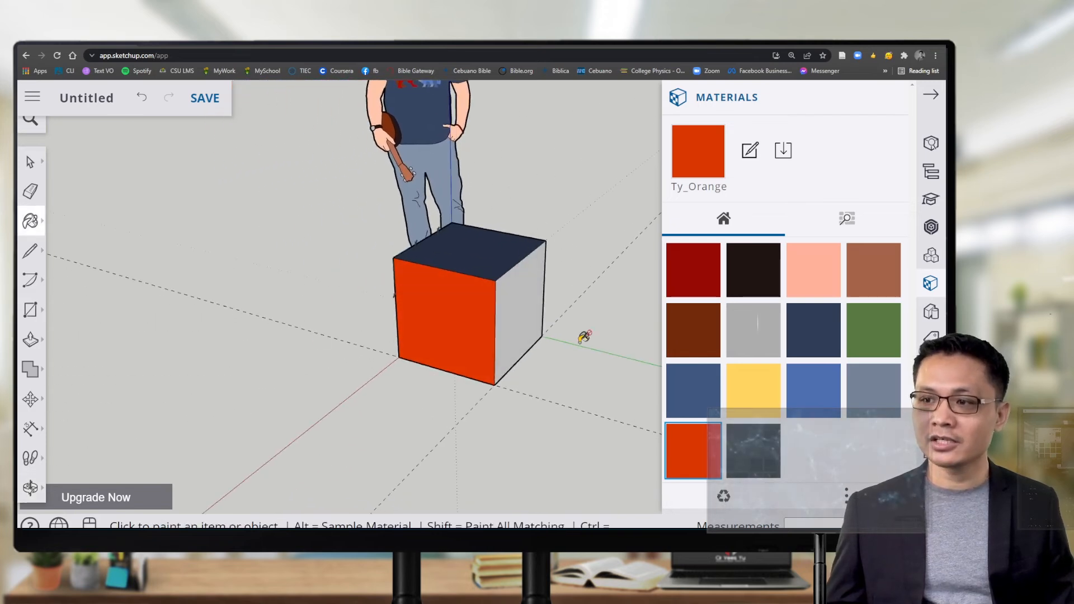
middle_click_drag(585, 336, 414, 334)
middle_click_drag(546, 401, 522, 194)
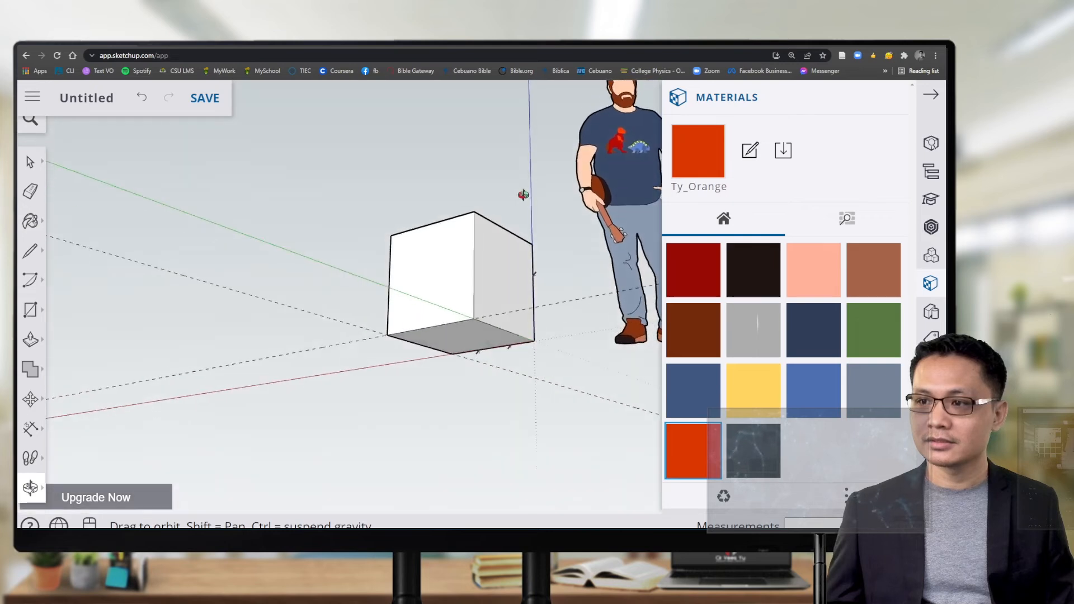
middle_click_drag(519, 364, 518, 333)
left_click(866, 342)
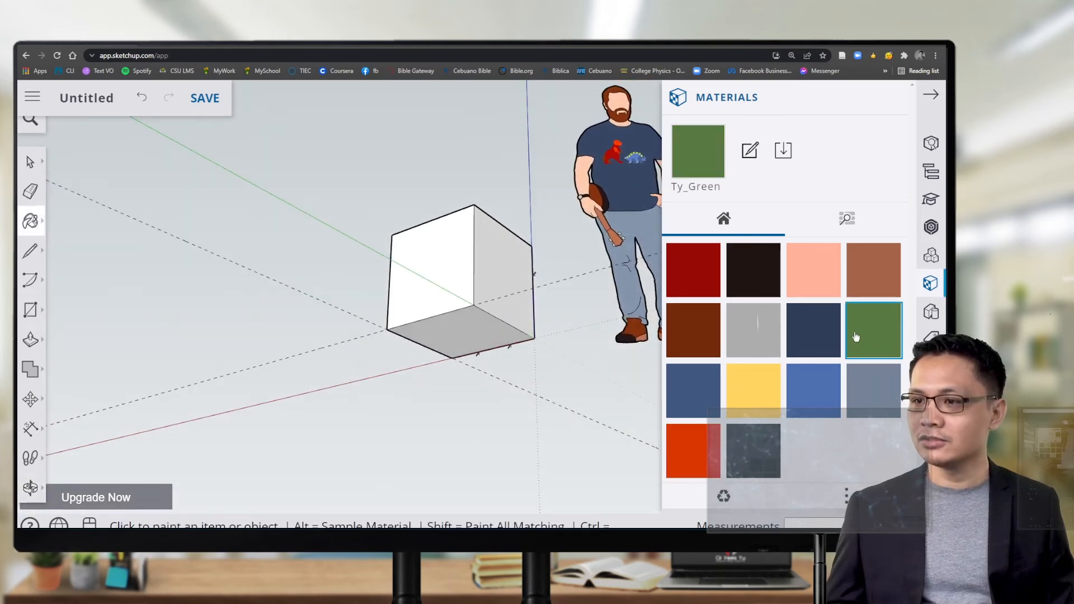
left_click(463, 253)
Step: Paint the cube's right side brown and its bottom face skin tone
left_click(855, 278)
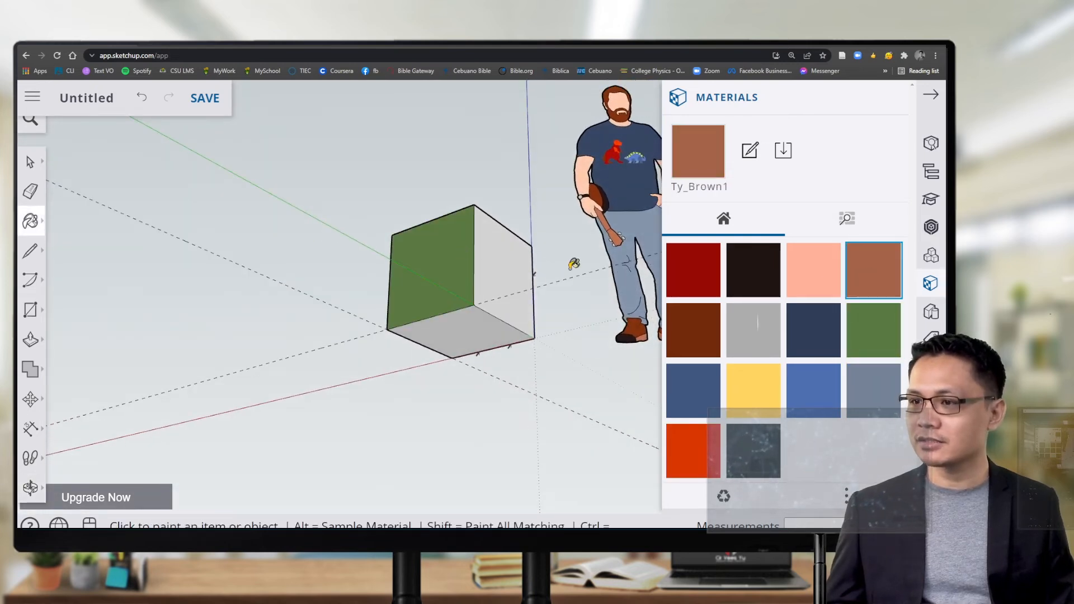
left_click(495, 254)
left_click(795, 273)
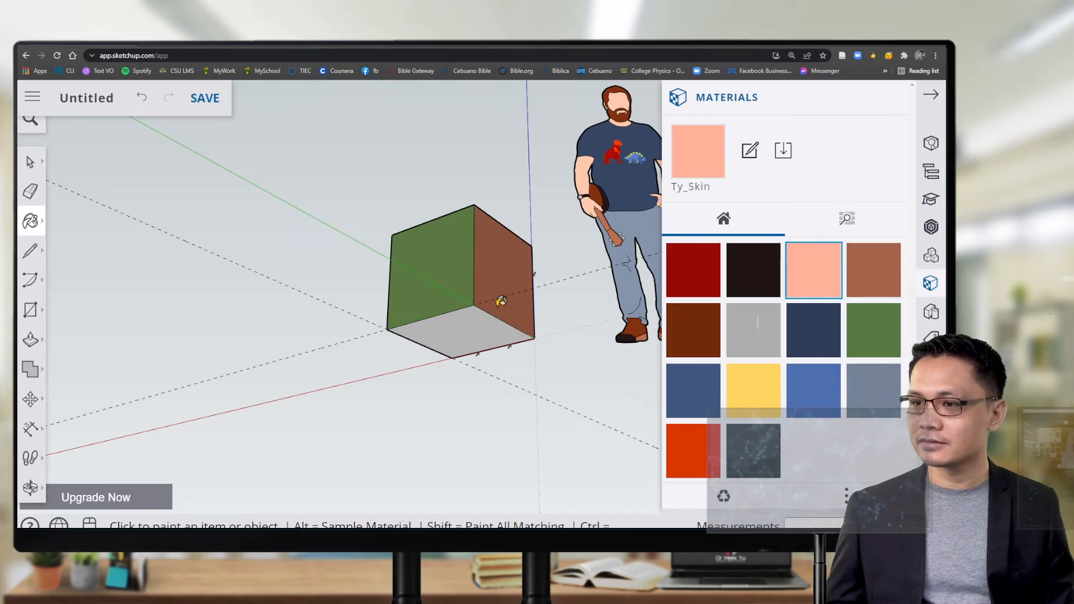
left_click(470, 319)
mouse_move(456, 201)
middle_mouse_down()
mouse_move(425, 381)
mouse_move(487, 328)
mouse_move(355, 425)
mouse_move(303, 356)
mouse_move(422, 377)
mouse_move(210, 395)
mouse_move(611, 292)
middle_mouse_up()
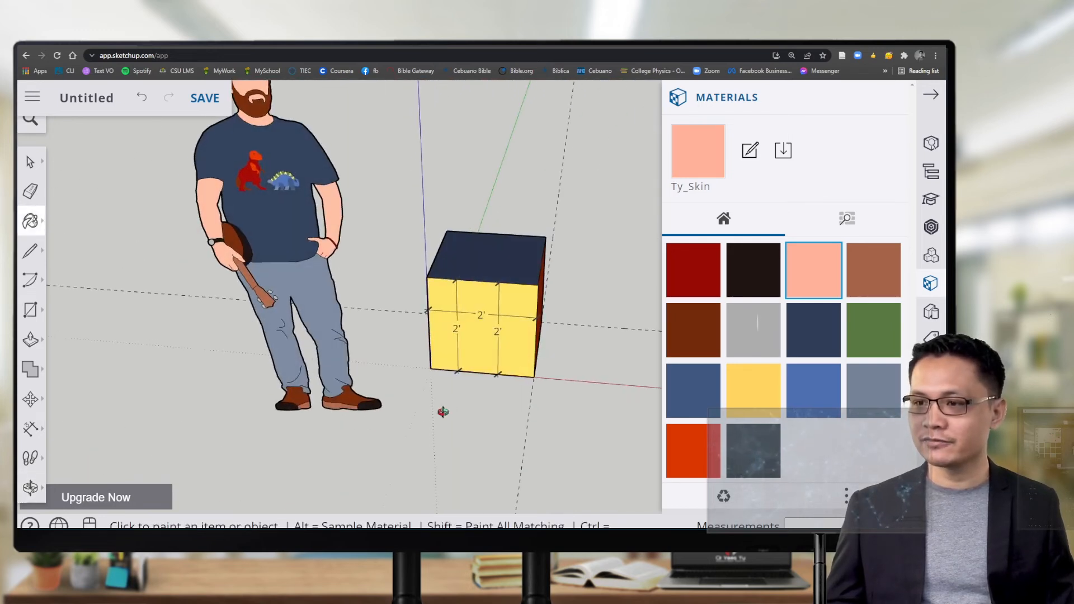
middle_click_drag(441, 410, 453, 378)
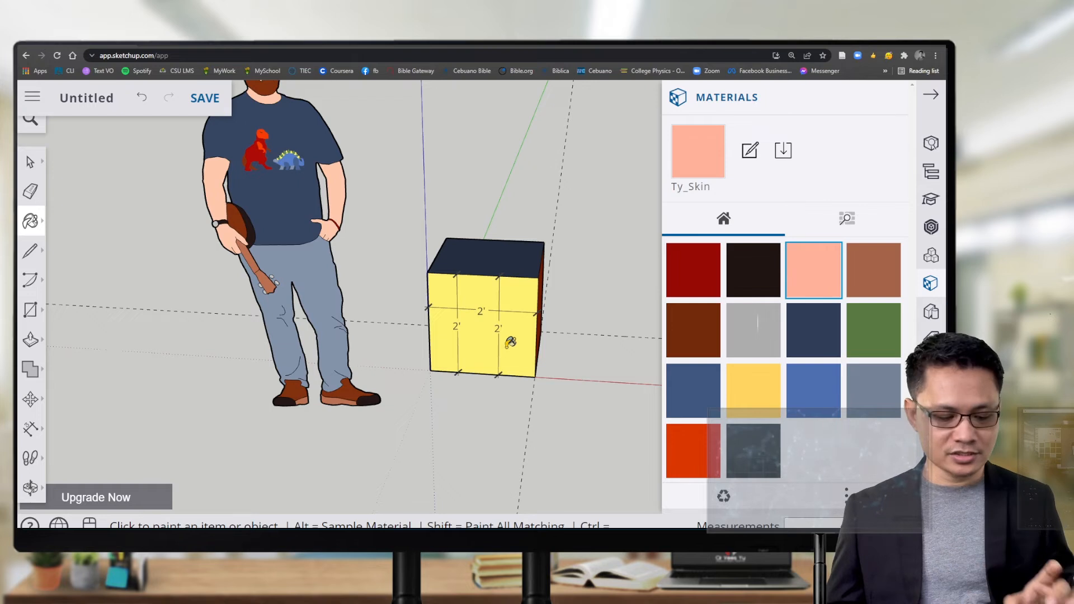
Step: Erase the grid edges on the yellow face and the dashed guides beside the cube
key("e")
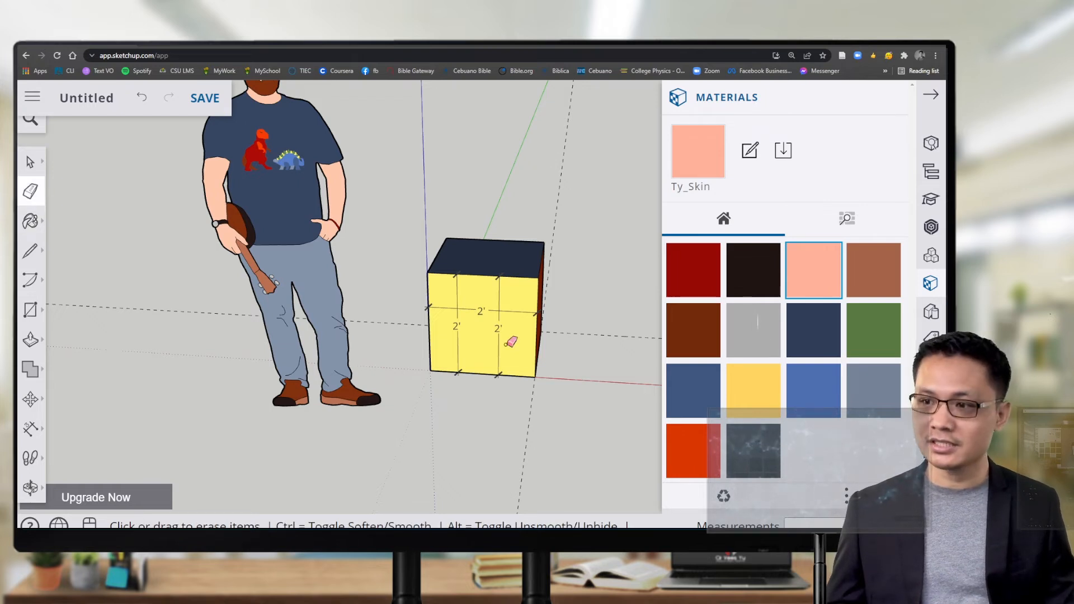
left_click(503, 310)
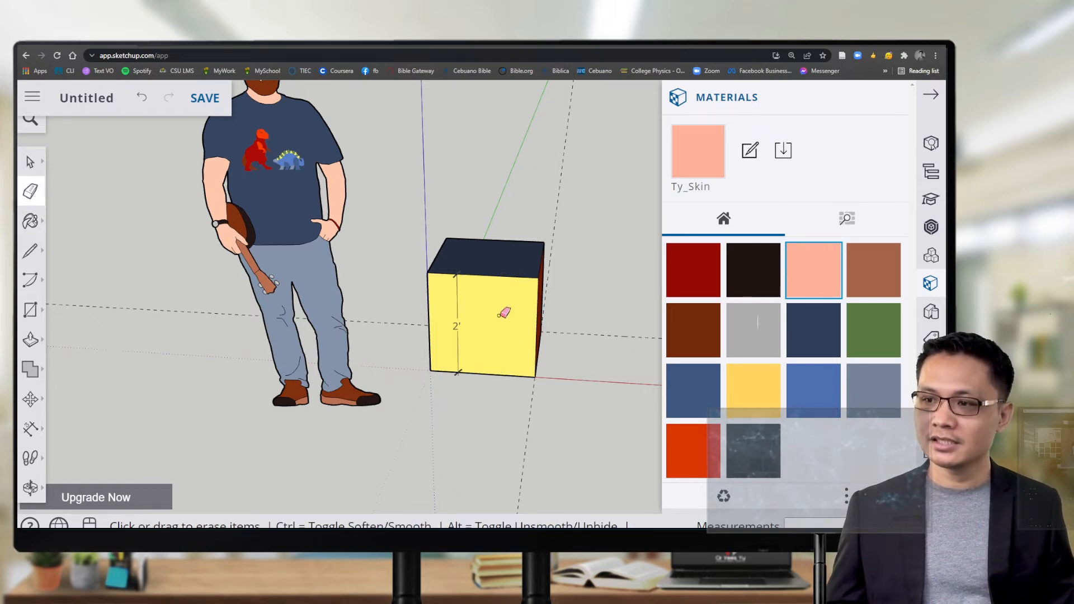
left_click(461, 326)
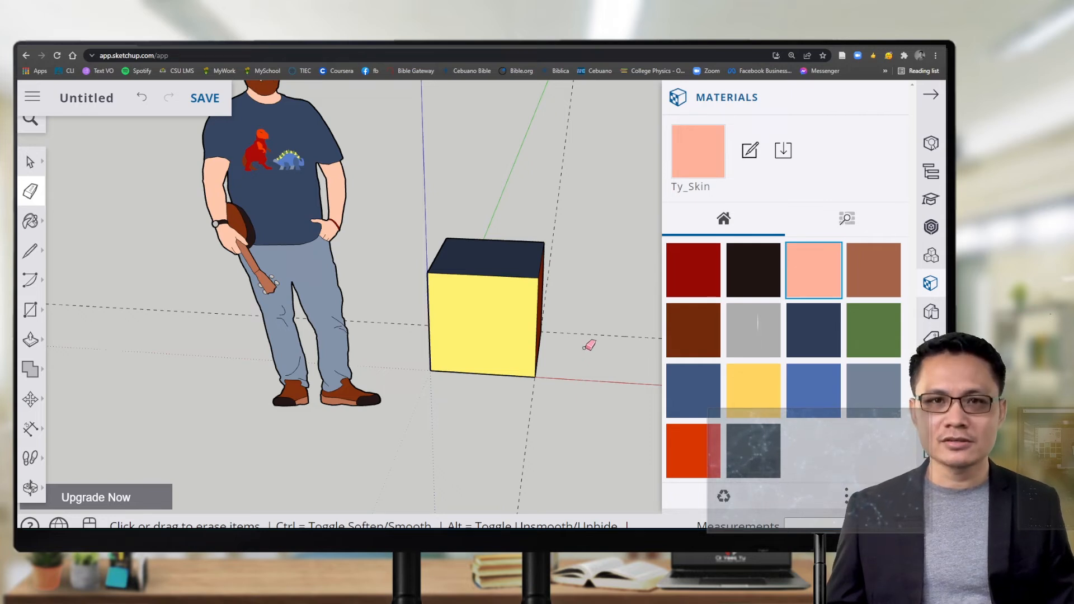
left_click_drag(608, 328, 606, 348)
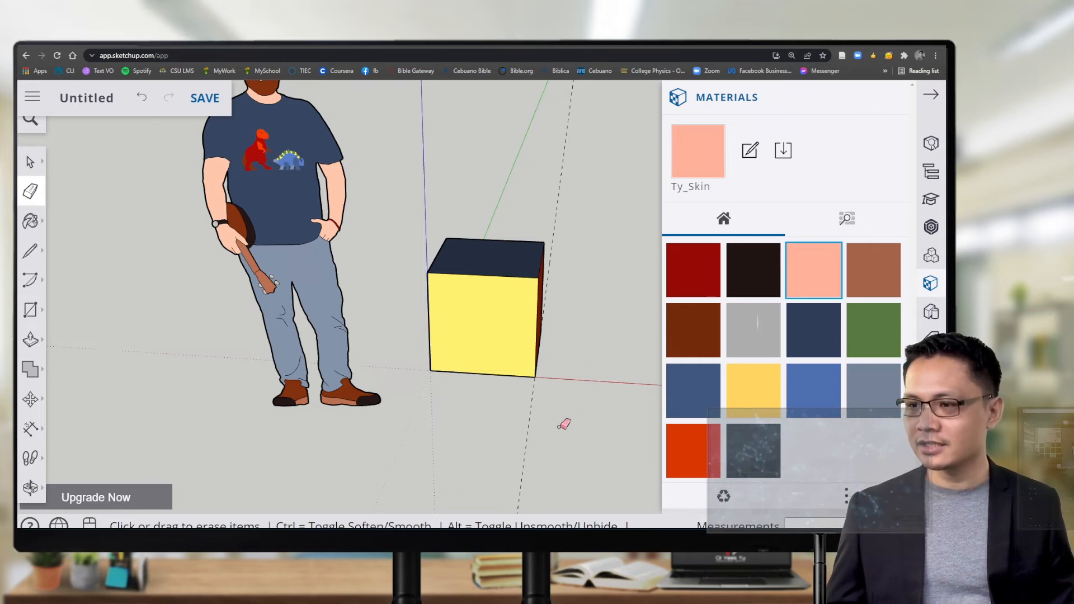
left_click_drag(558, 428, 521, 428)
Step: Collapse the Materials panel and orbit the model to a new angle
middle_click_drag(602, 422, 280, 424)
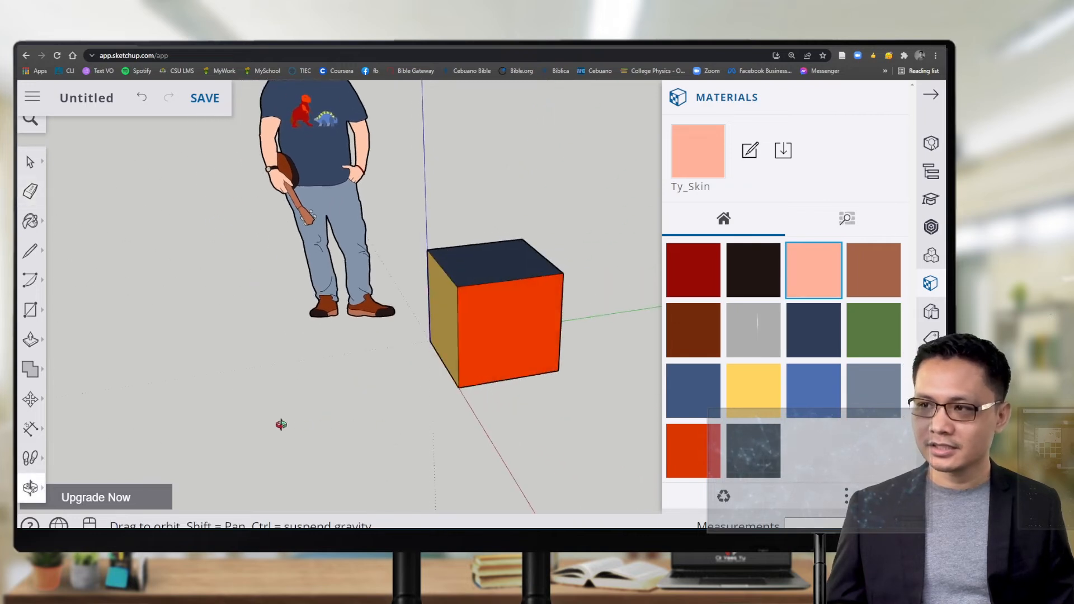
left_click(931, 97)
middle_click_drag(686, 377, 619, 403)
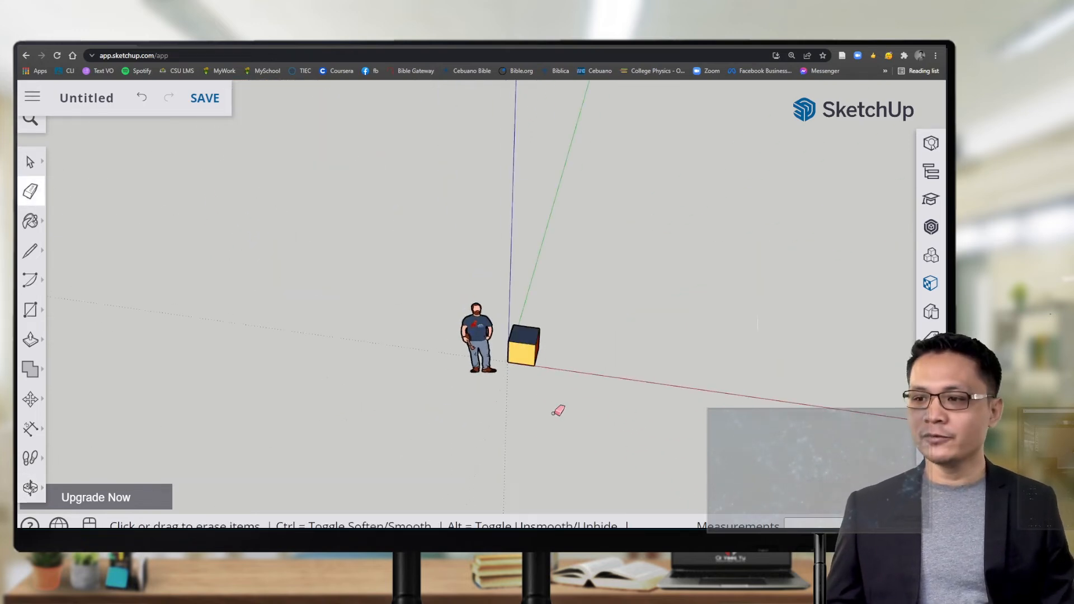
Step: Zoom and pan the cube and scale figure back to centre, then orbit around them
scroll(559, 410, "down", 5)
scroll(833, 271, "up", 3)
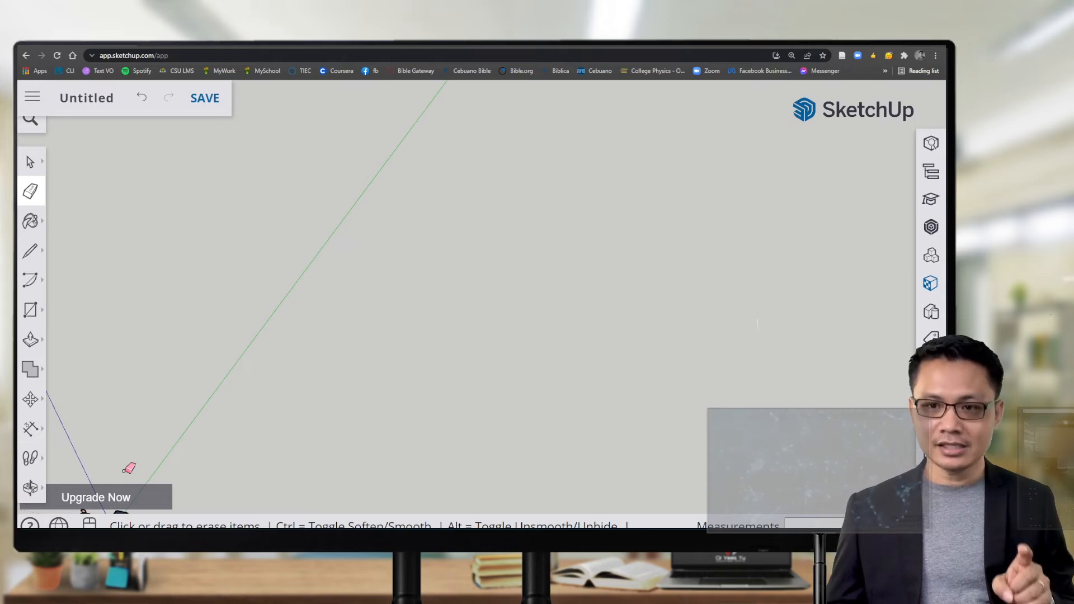
key("h")
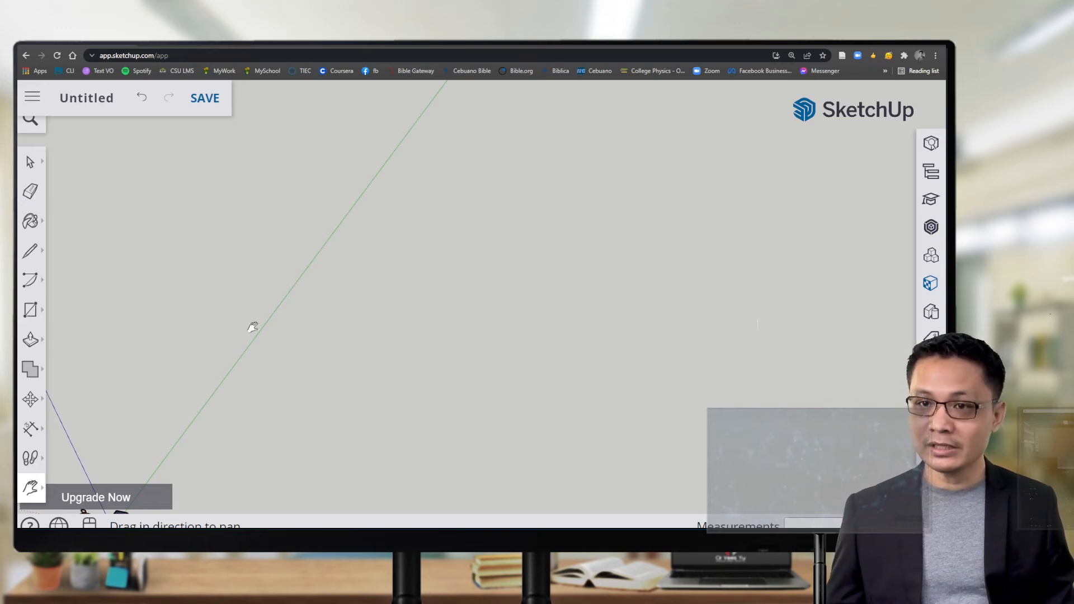
left_click_drag(171, 467, 425, 253)
left_click_drag(283, 412, 439, 412)
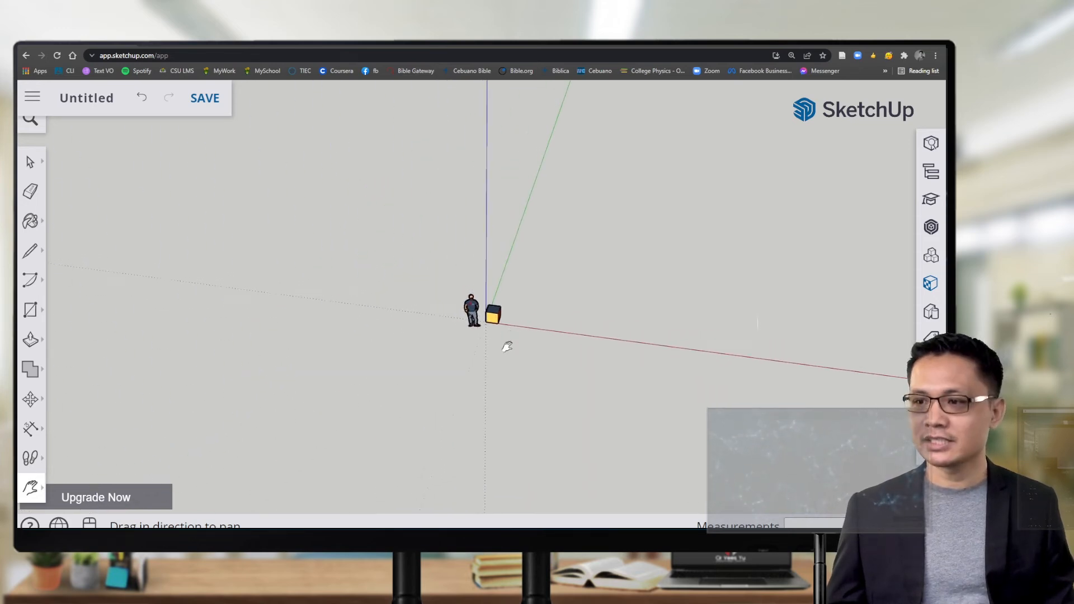
scroll(508, 347, "up", 5)
middle_click_drag(601, 387, 207, 280)
middle_click_drag(738, 388, 664, 403)
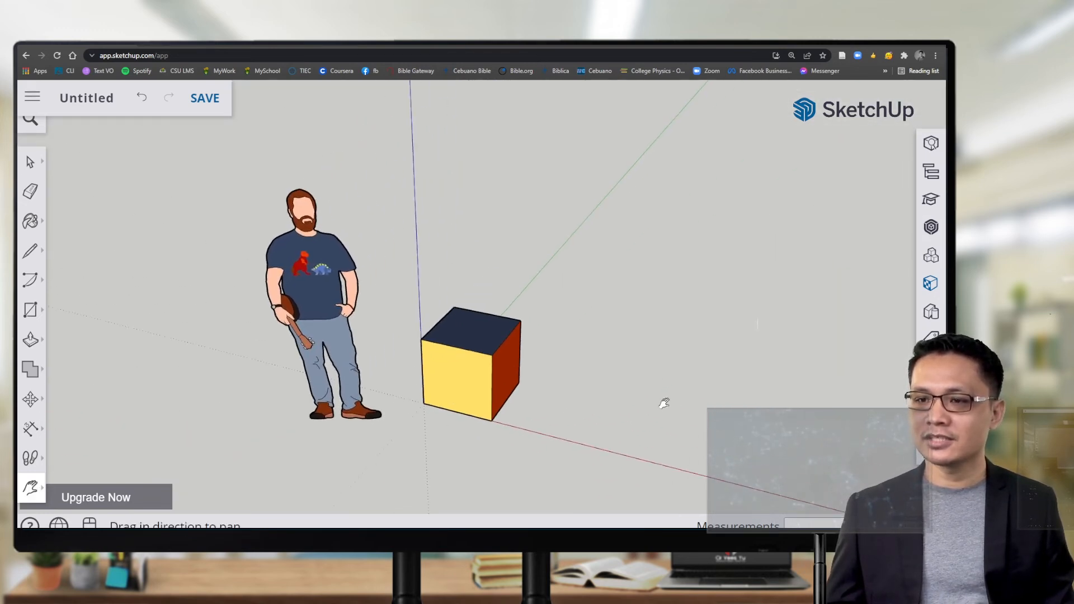
Step: Zoom and orbit to frame the cube's yellow face and top closely
scroll(525, 412, "up", 1)
scroll(429, 383, "up", 4)
left_click_drag(455, 386, 419, 385)
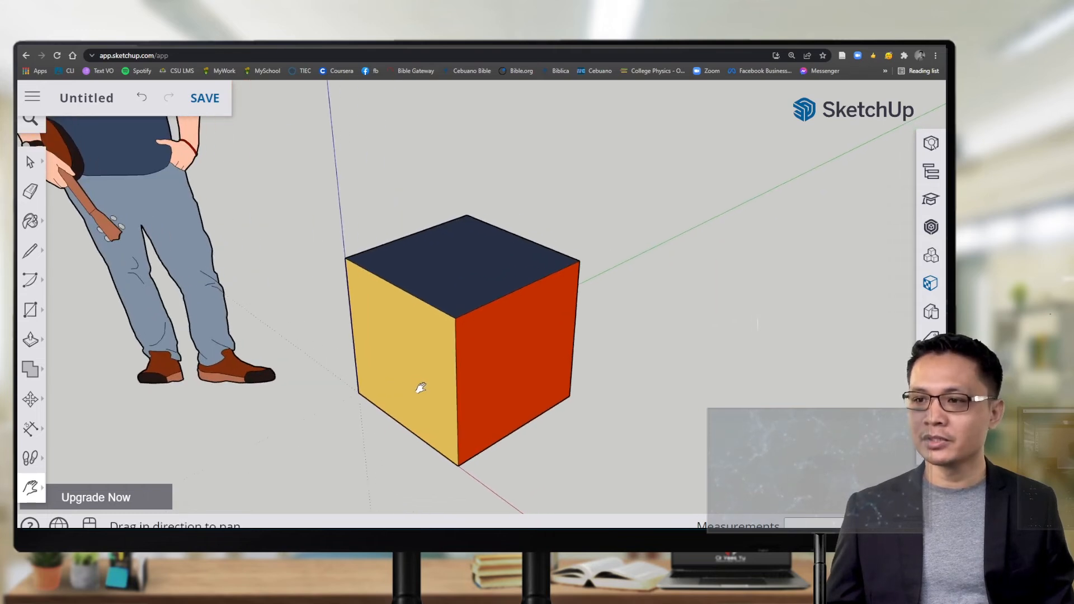
scroll(419, 384, "down", 5)
scroll(425, 383, "up", 5)
middle_click_drag(424, 379, 426, 384)
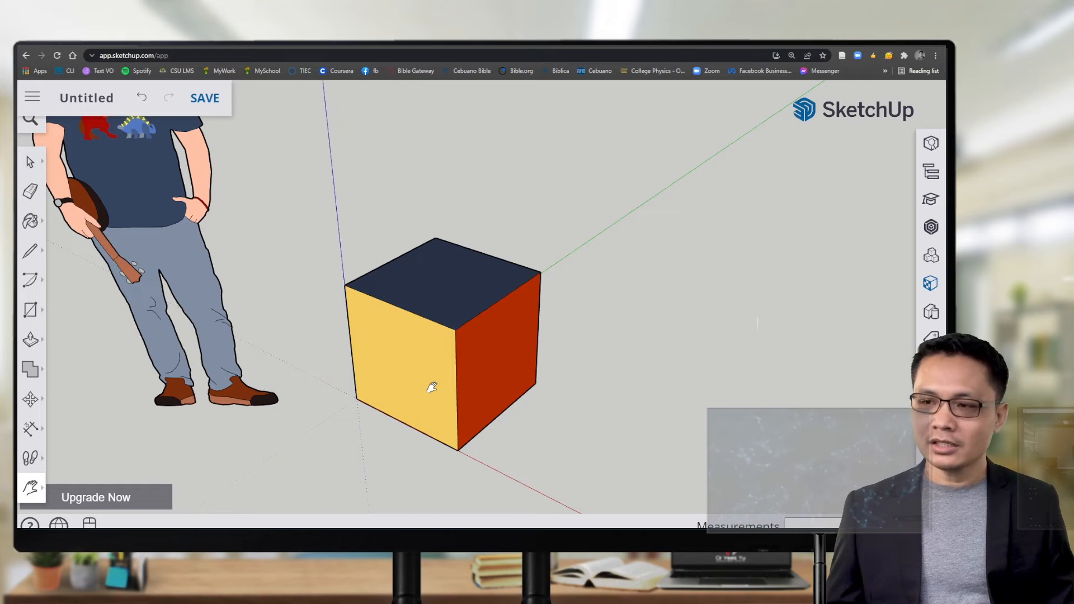
scroll(431, 388, "down", 3)
left_click_drag(466, 326, 412, 381)
scroll(391, 402, "up", 3)
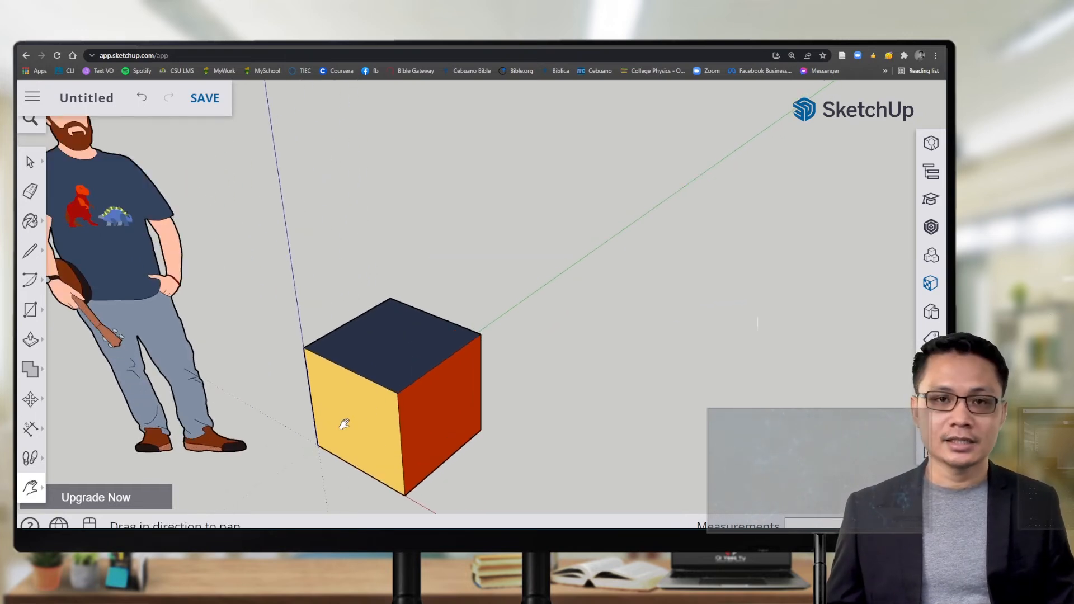
middle_click_drag(342, 422, 496, 422)
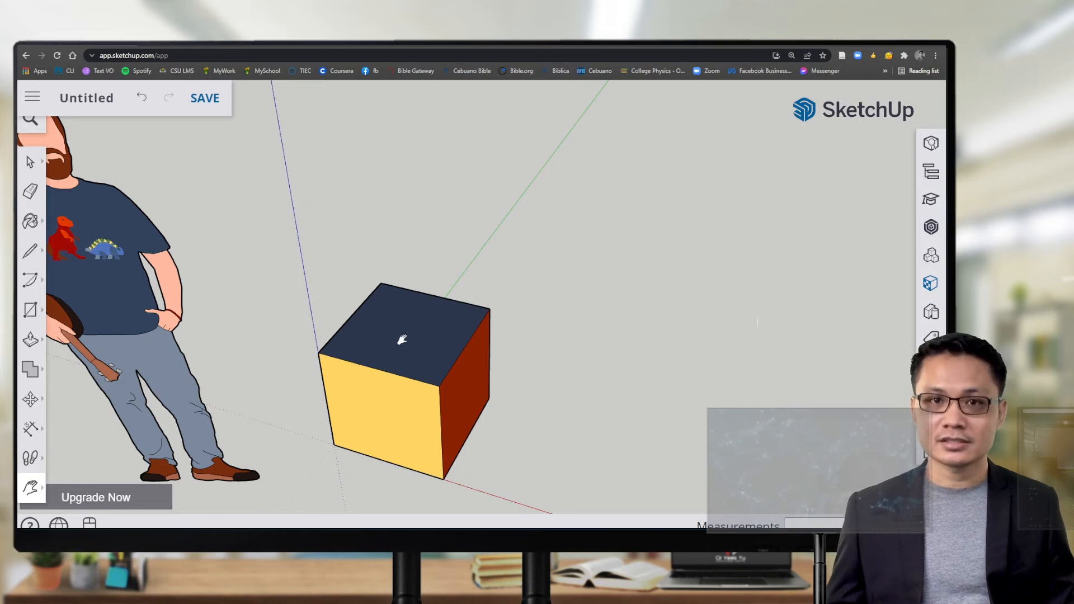
left_click_drag(394, 361, 404, 343)
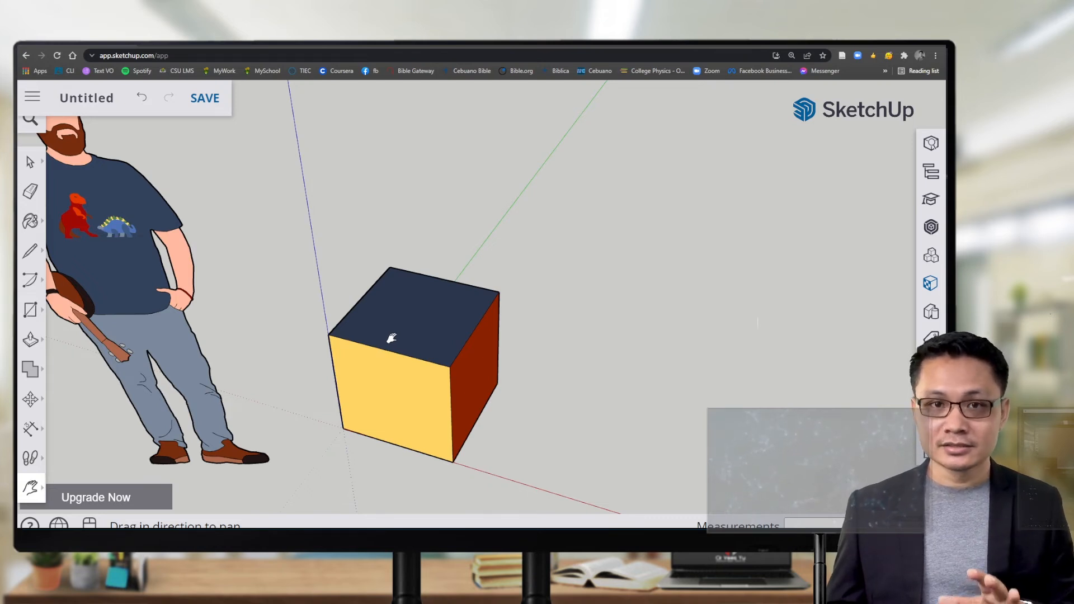
Step: Draw two diagonal Tape Measure guides corner to corner across the cube's top face
key("t")
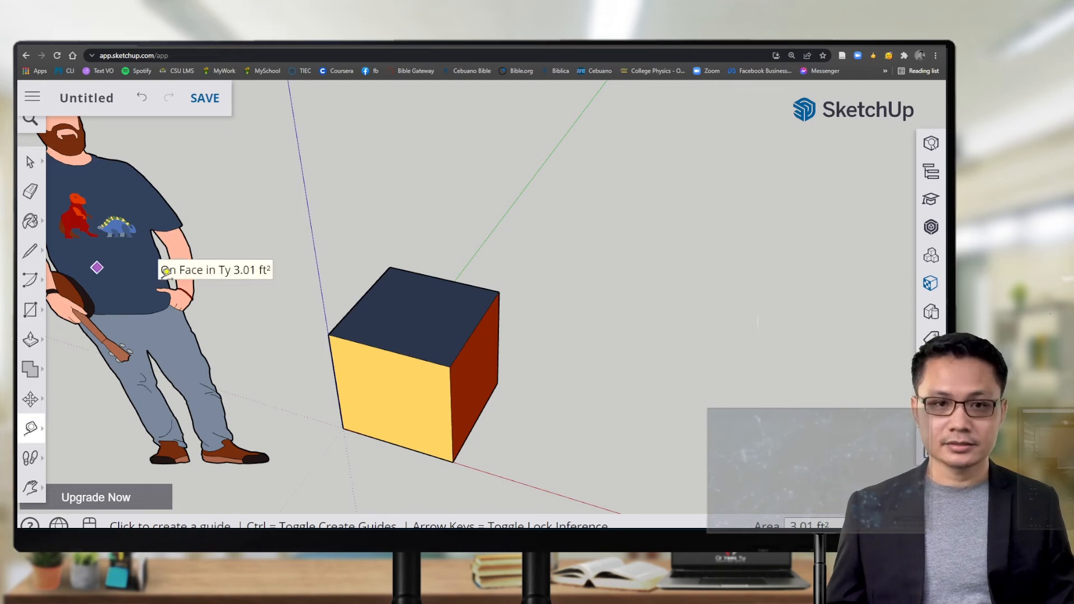
left_click(31, 166)
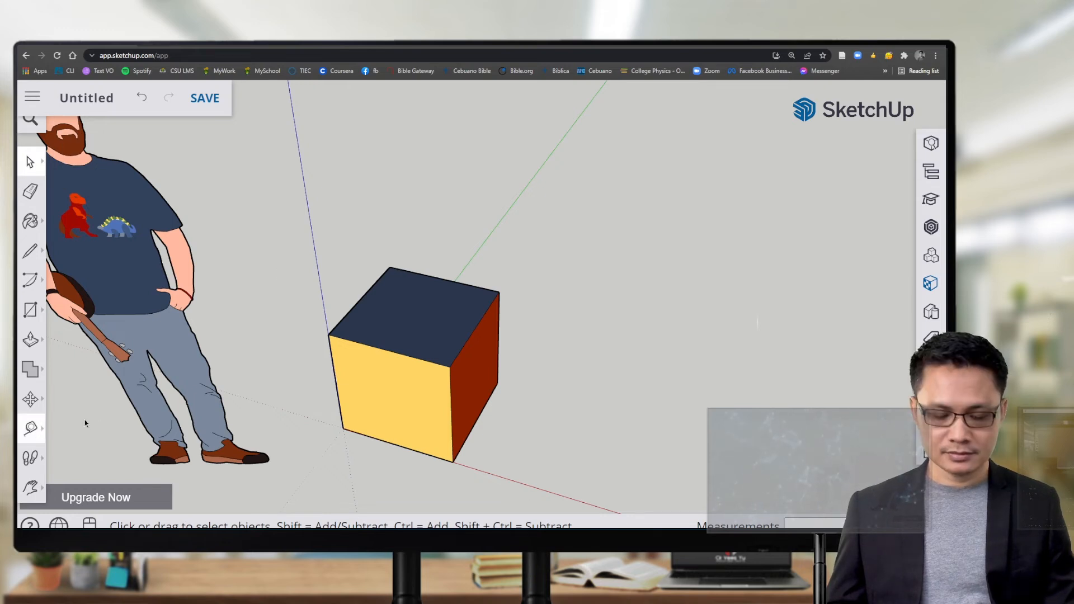
left_click(31, 428)
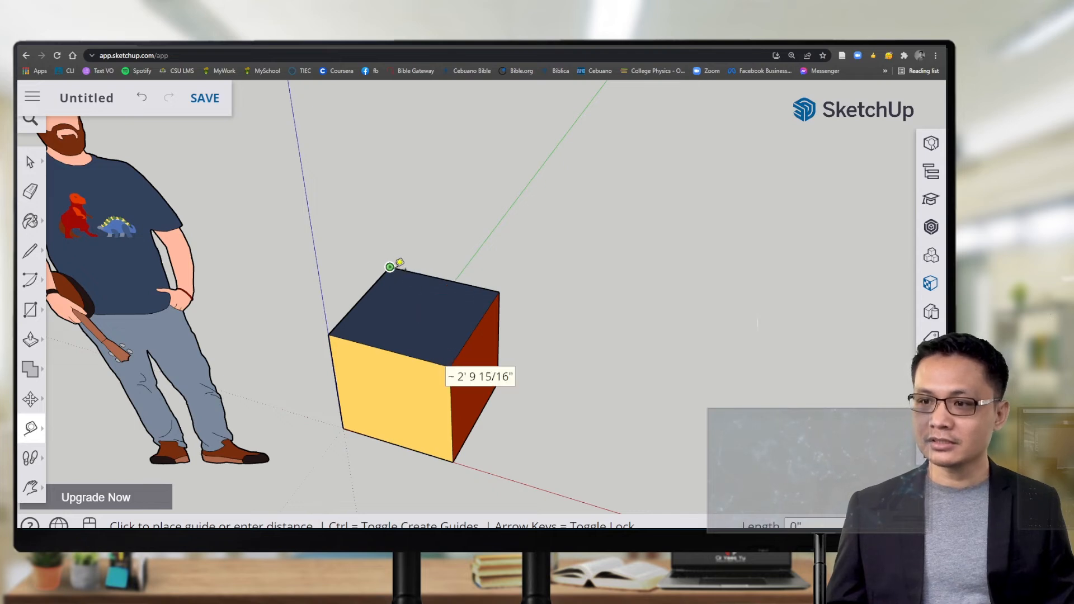
left_click(455, 362)
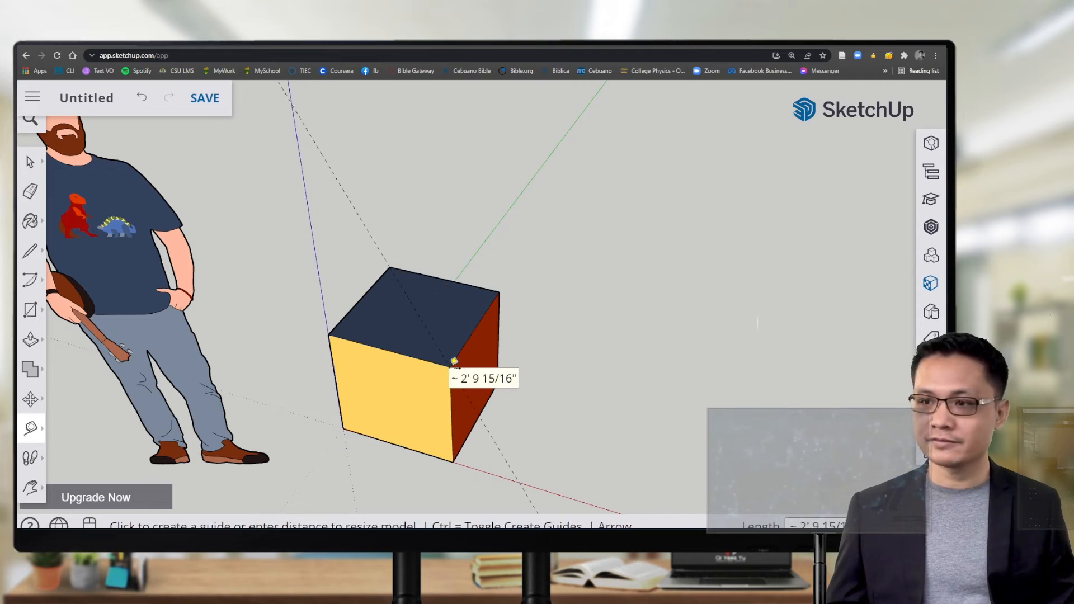
left_click(499, 291)
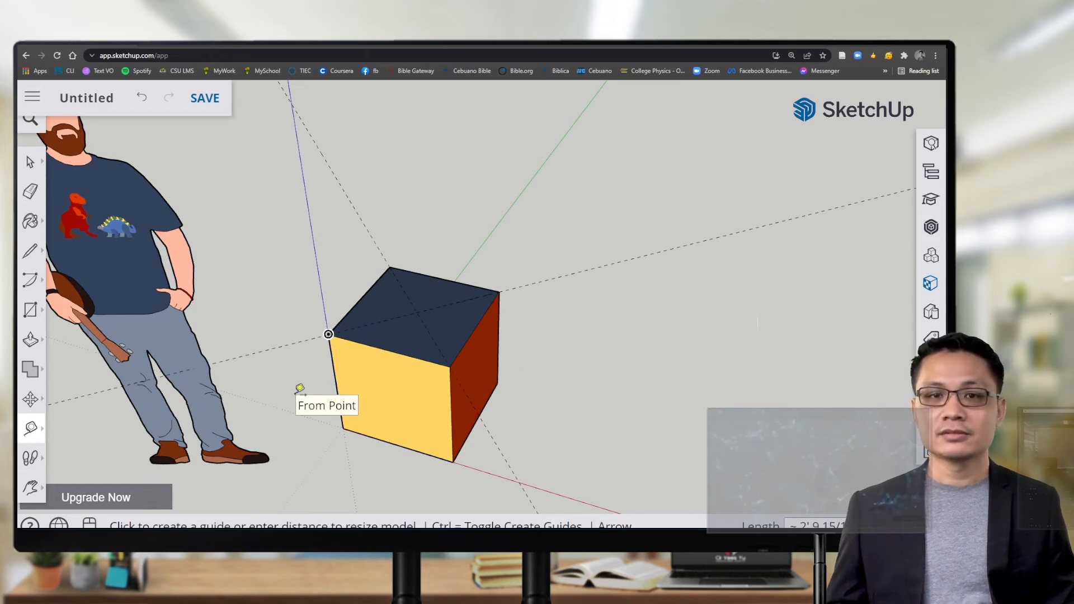
scroll(411, 302, "up", 4)
scroll(426, 324, "up", 2)
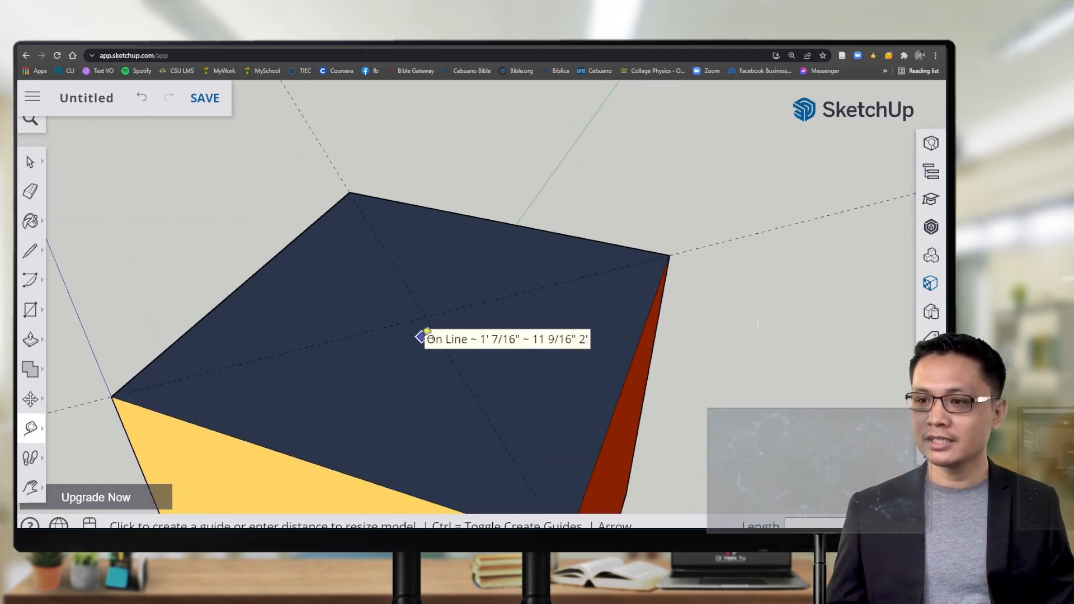
scroll(398, 352, "down", 3)
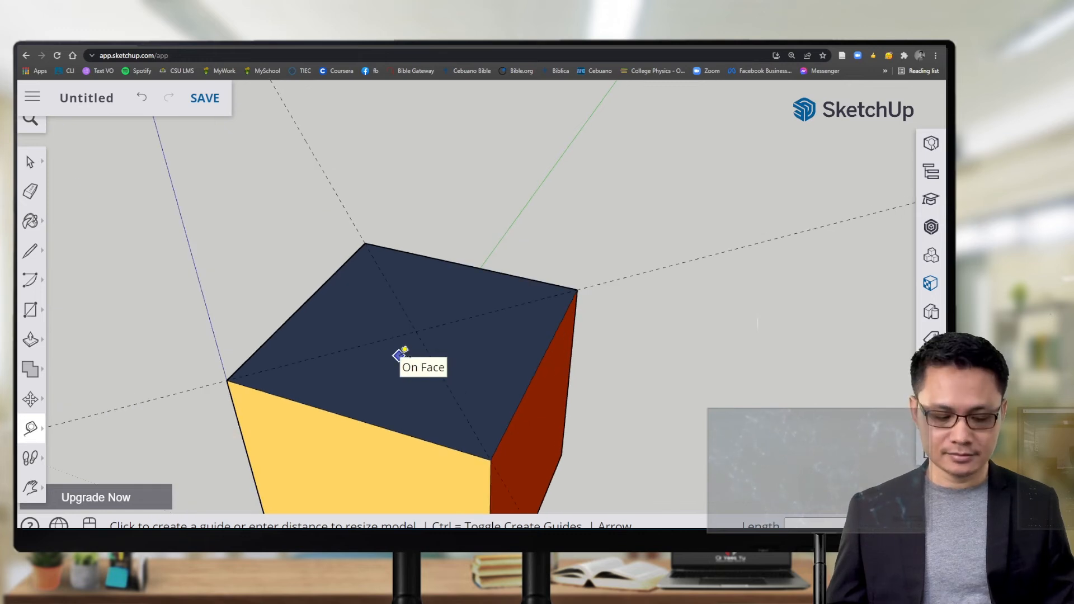
Step: Pan and orbit to look down on the top face and its crossing guides
key("h")
left_click_drag(419, 335, 422, 294)
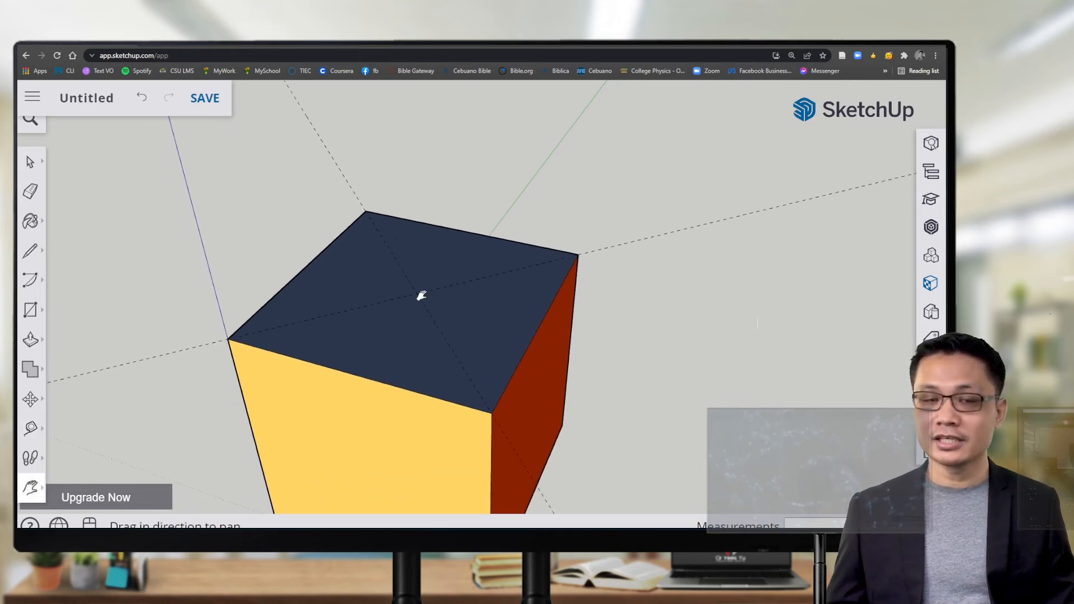
middle_click_drag(462, 291, 446, 374)
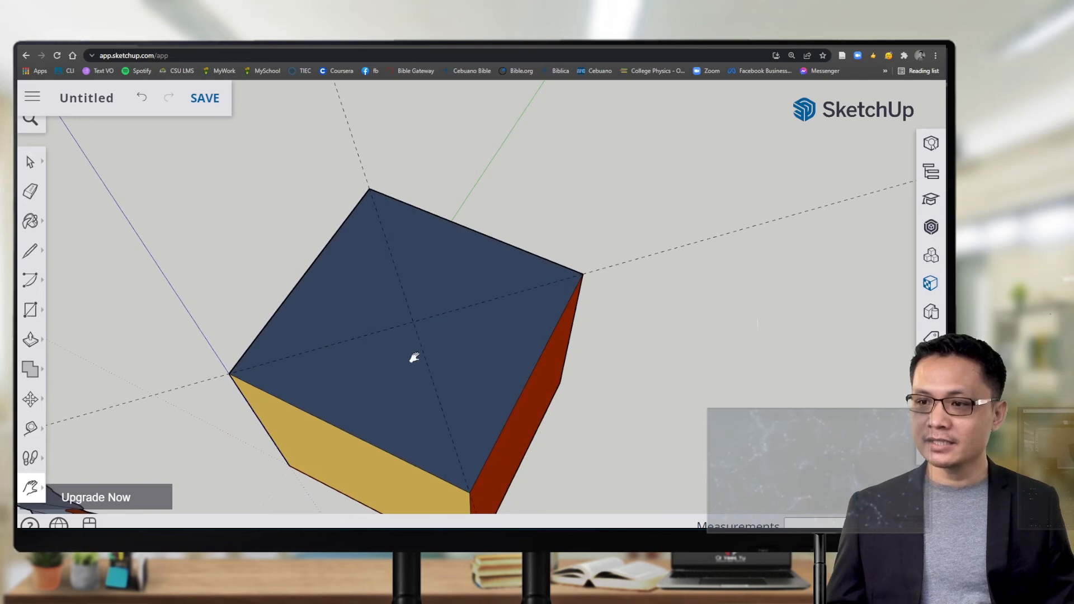
scroll(403, 330, "up", 3)
scroll(444, 325, "down", 3)
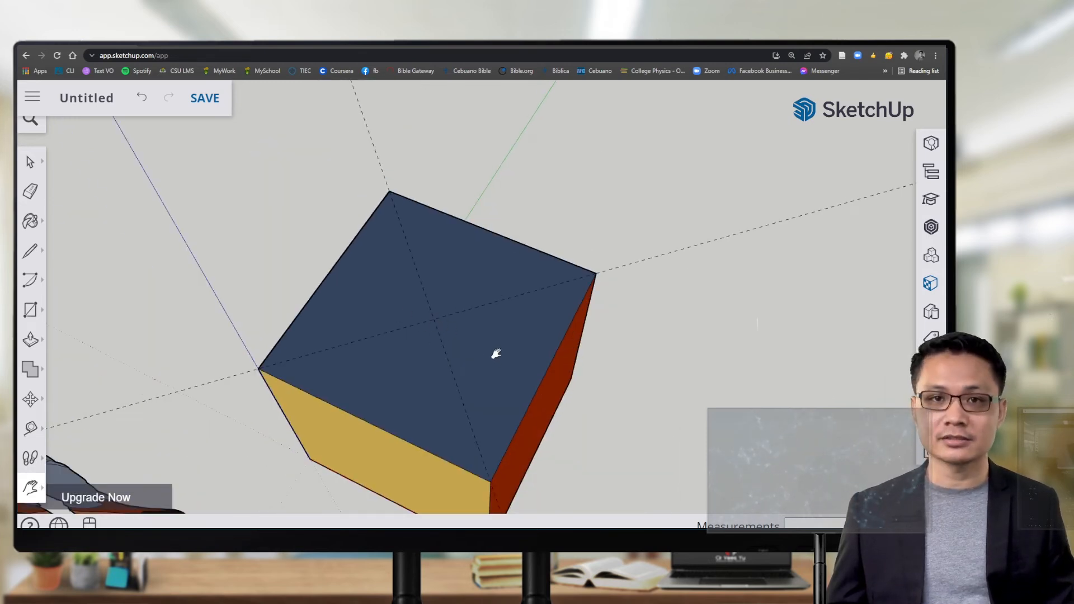
middle_click_drag(492, 385, 492, 355)
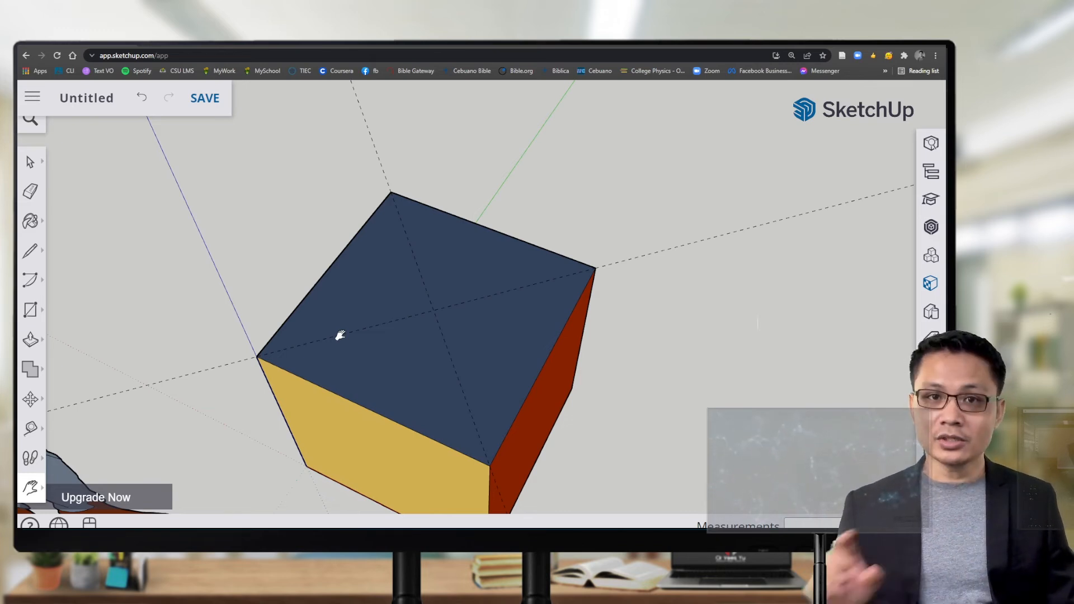
Step: Draw a circle of radius 2 centred where the top-face diagonal guides cross
left_click(38, 312)
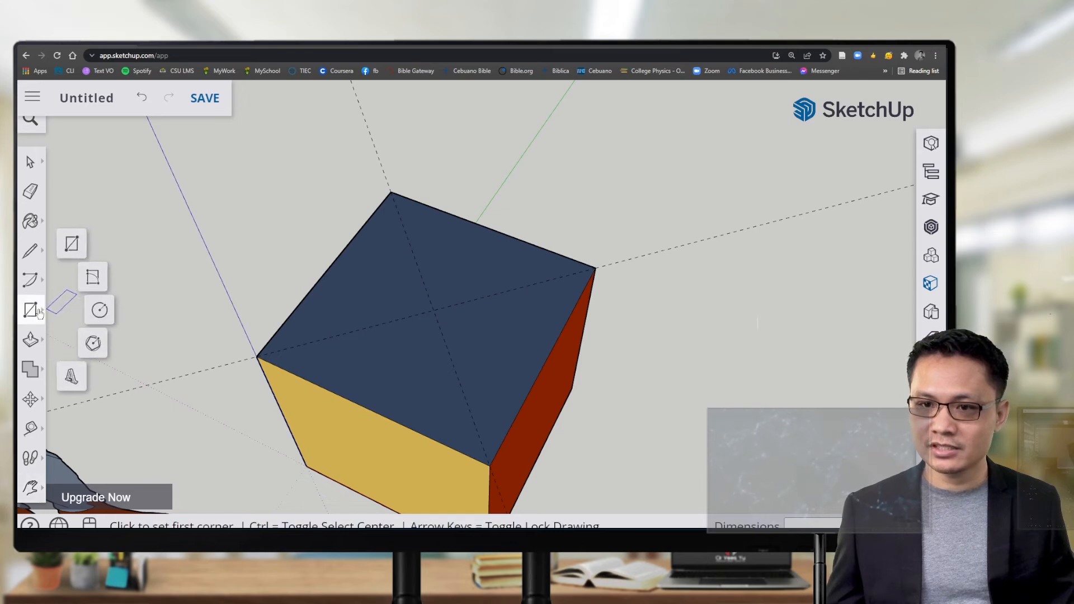
left_click(102, 311)
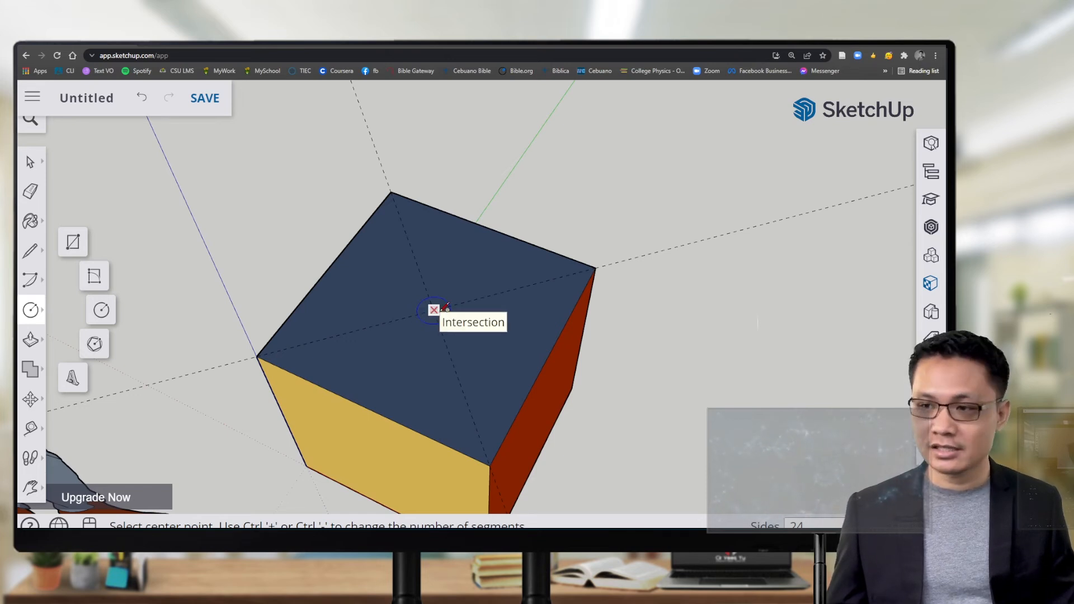
left_click(434, 309)
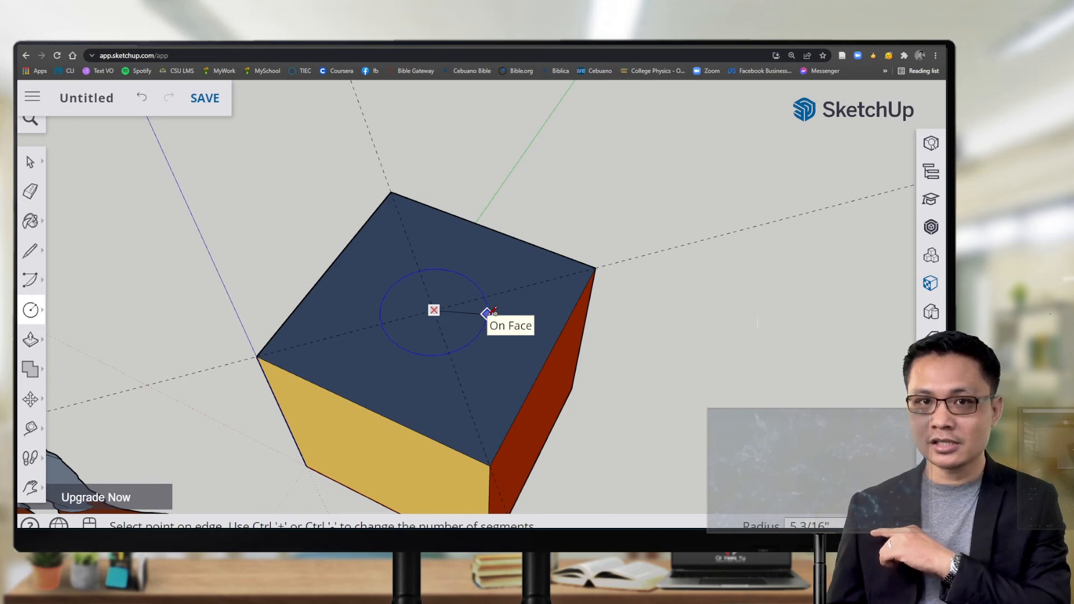
left_click(486, 312)
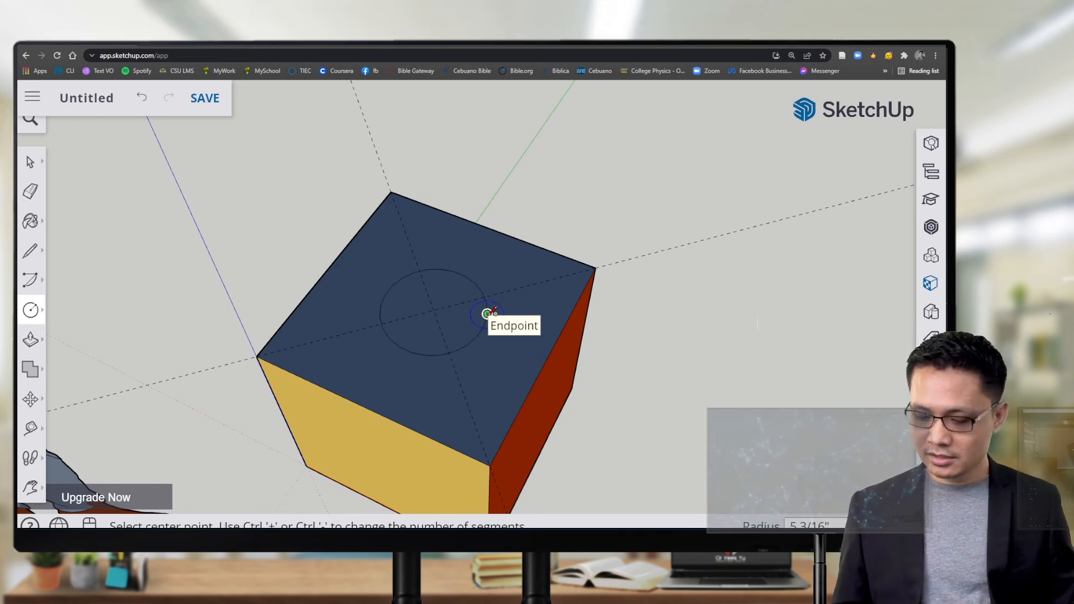
type("2")
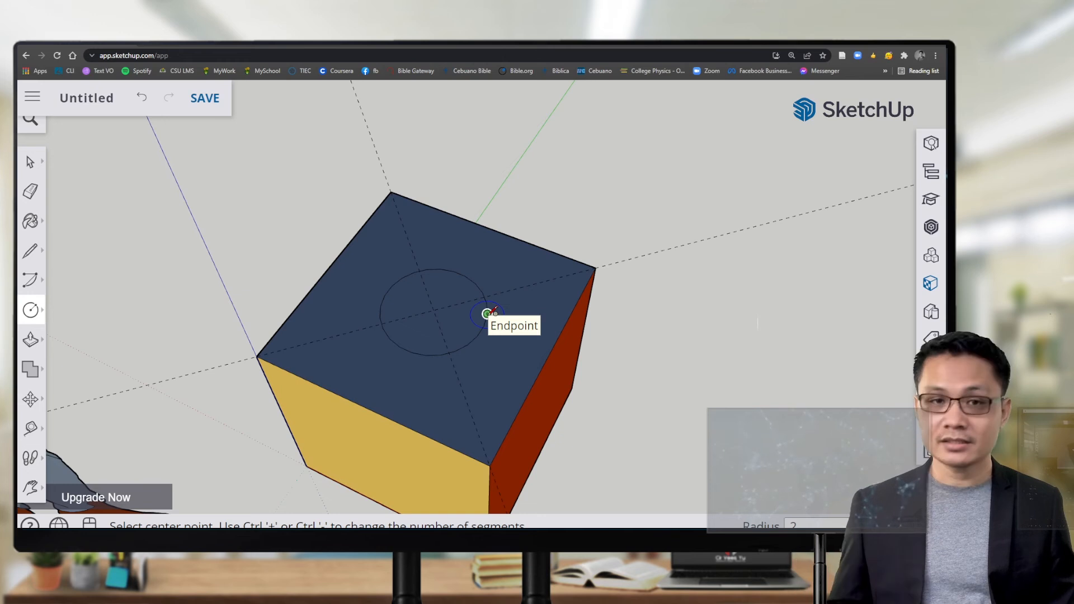
key("Return")
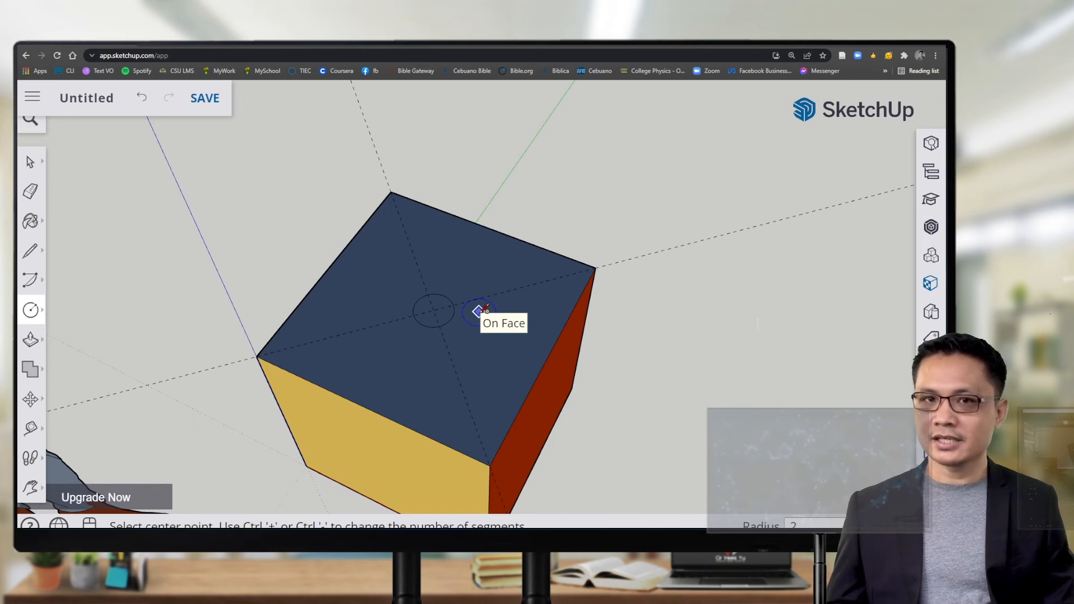
Step: Paint the small circle on the cube's top Ty_Yellow and collapse the Materials panel
left_click(31, 221)
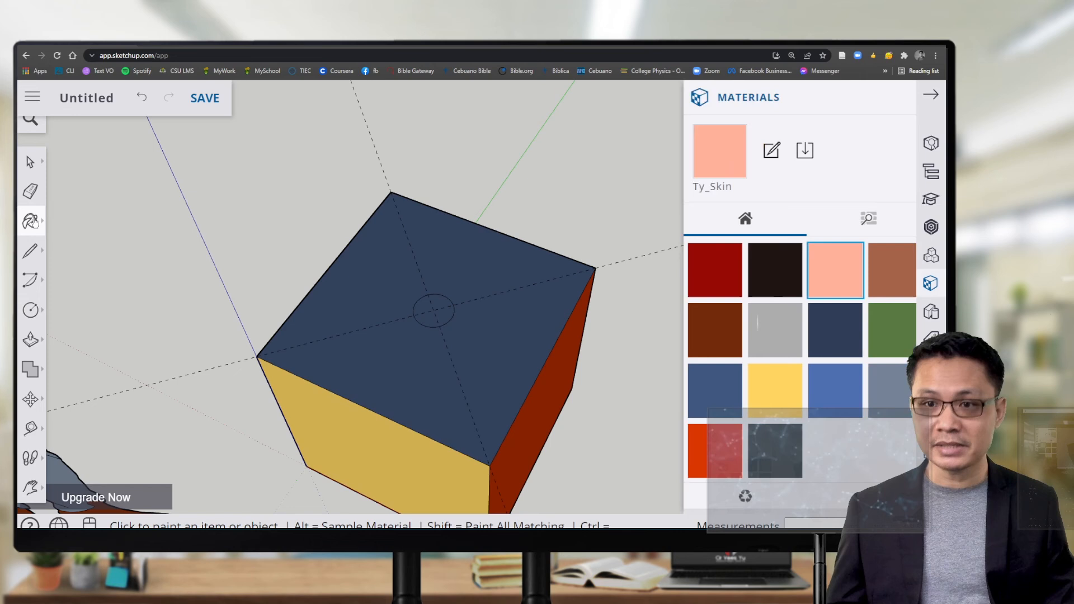
left_click(761, 391)
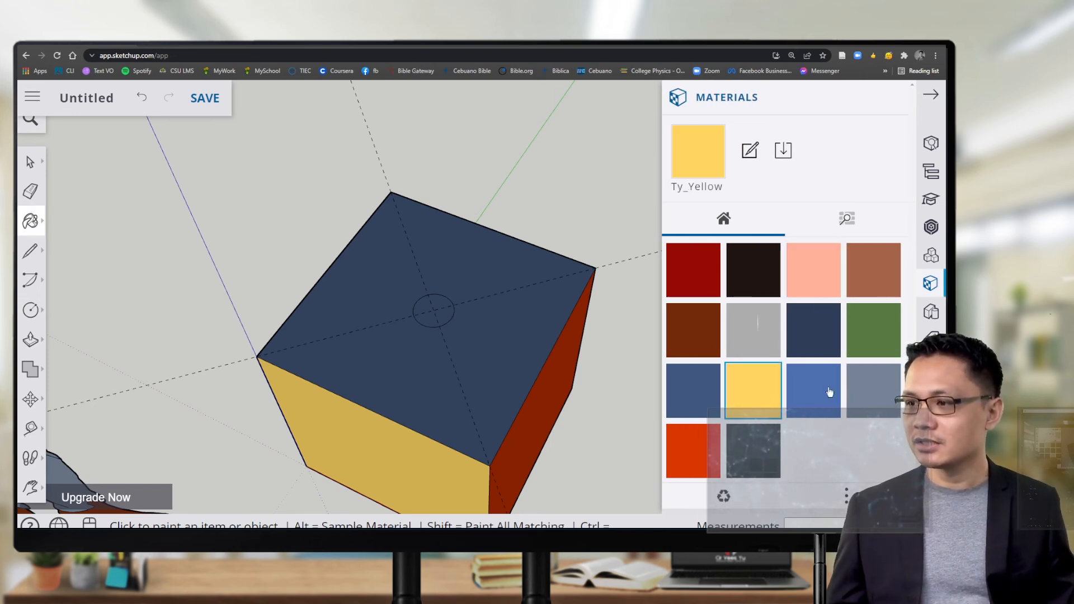
left_click(440, 295)
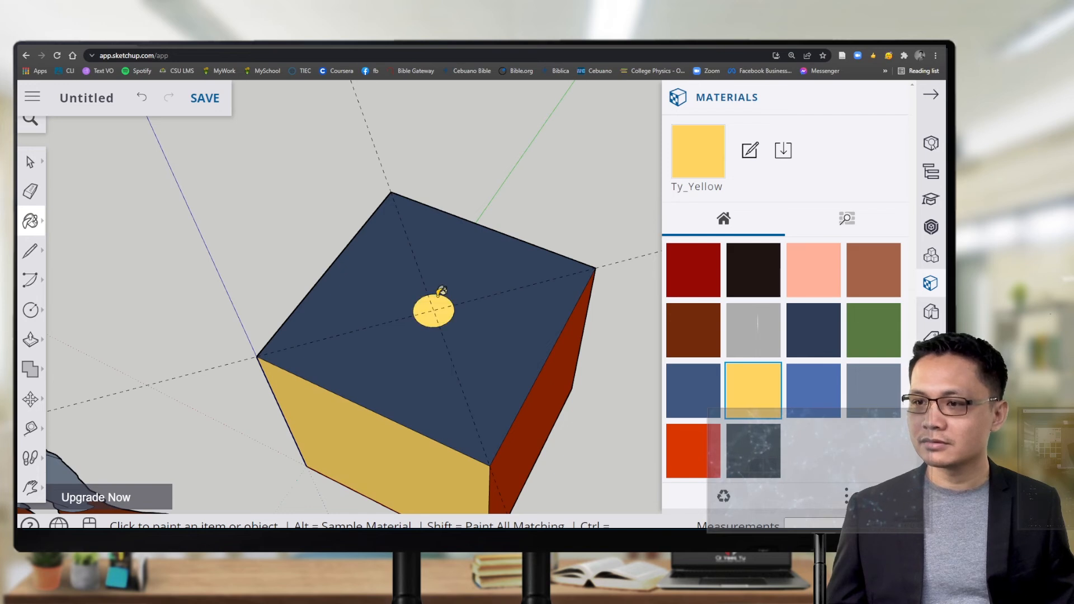
left_click(931, 95)
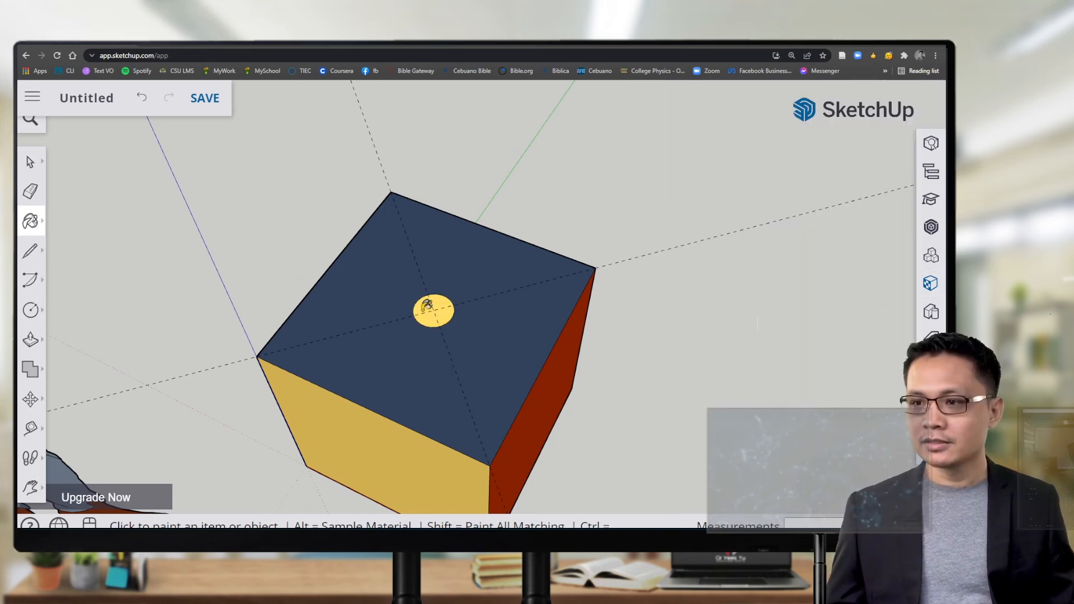
scroll(429, 308, "down", 5)
scroll(429, 308, "up", 6)
scroll(429, 310, "up", 2)
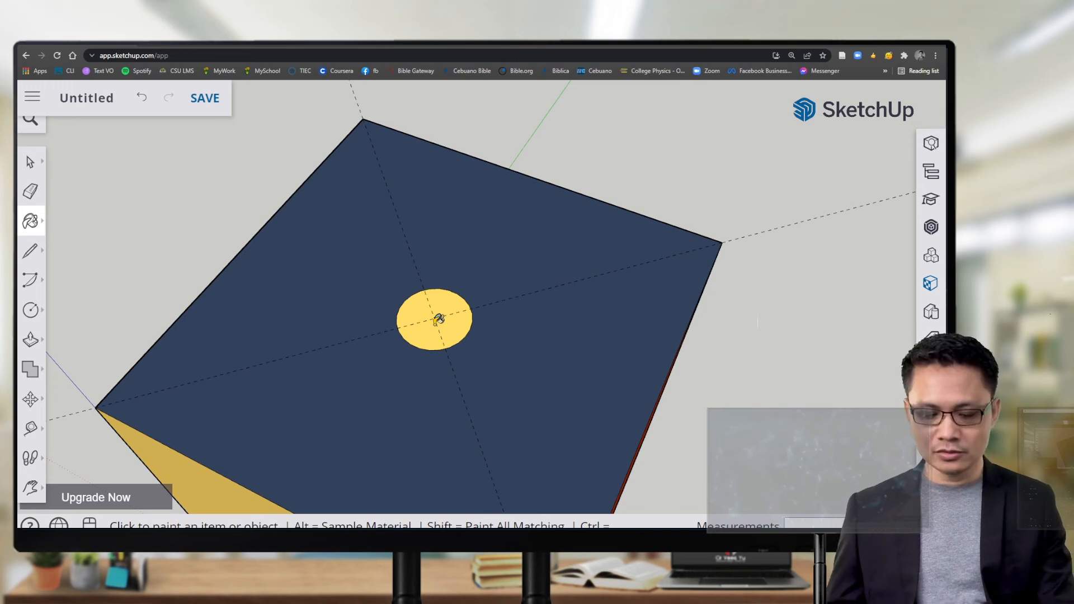
Step: Push/Pull the yellow circle upward into a 4' tall cylindrical post
key("p")
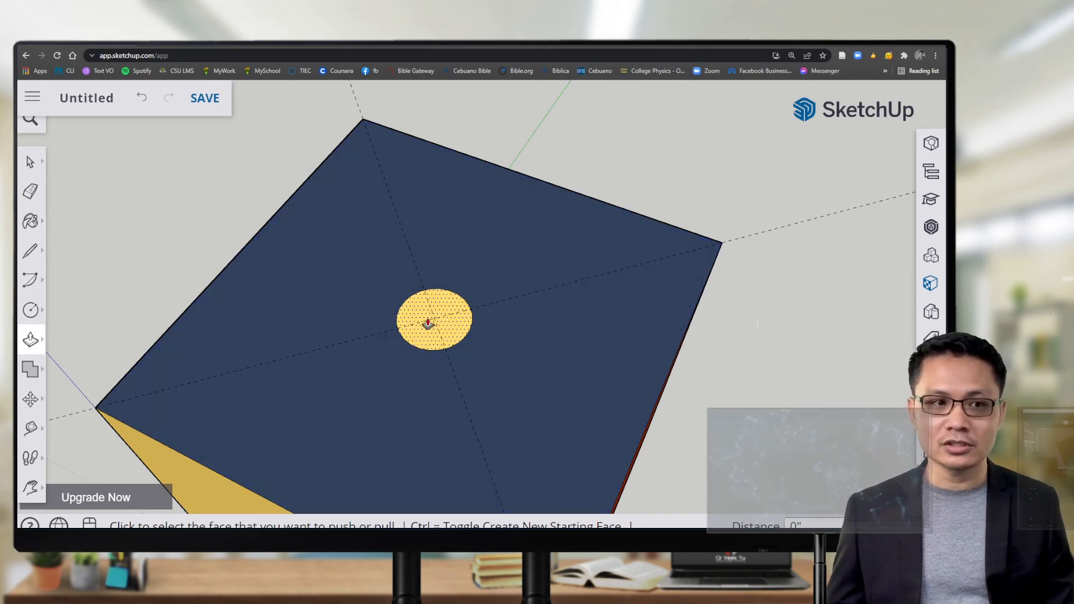
scroll(422, 330, "up", 5)
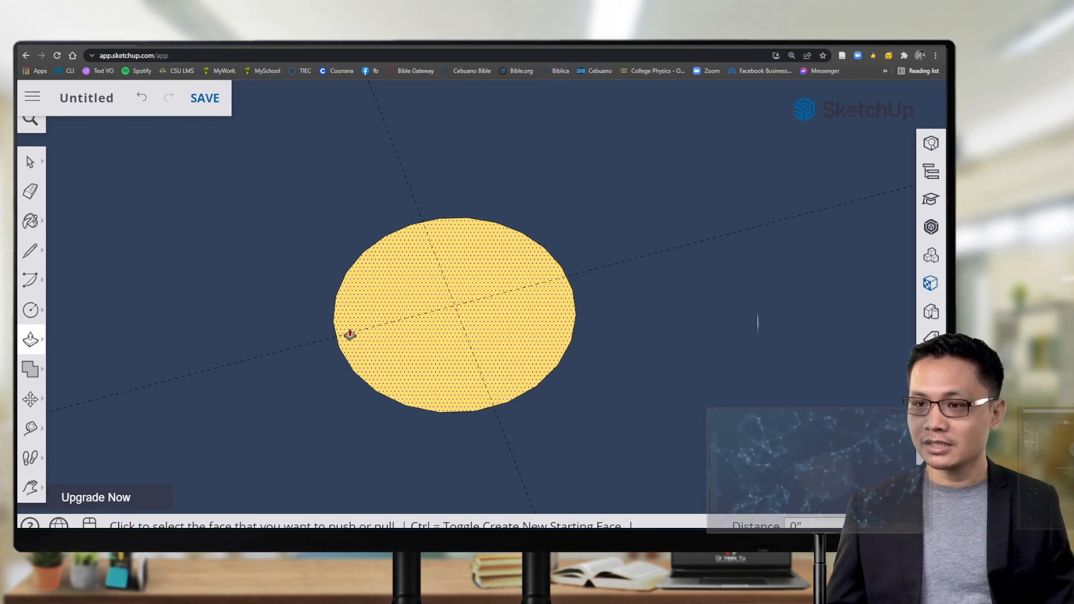
scroll(419, 348, "down", 6)
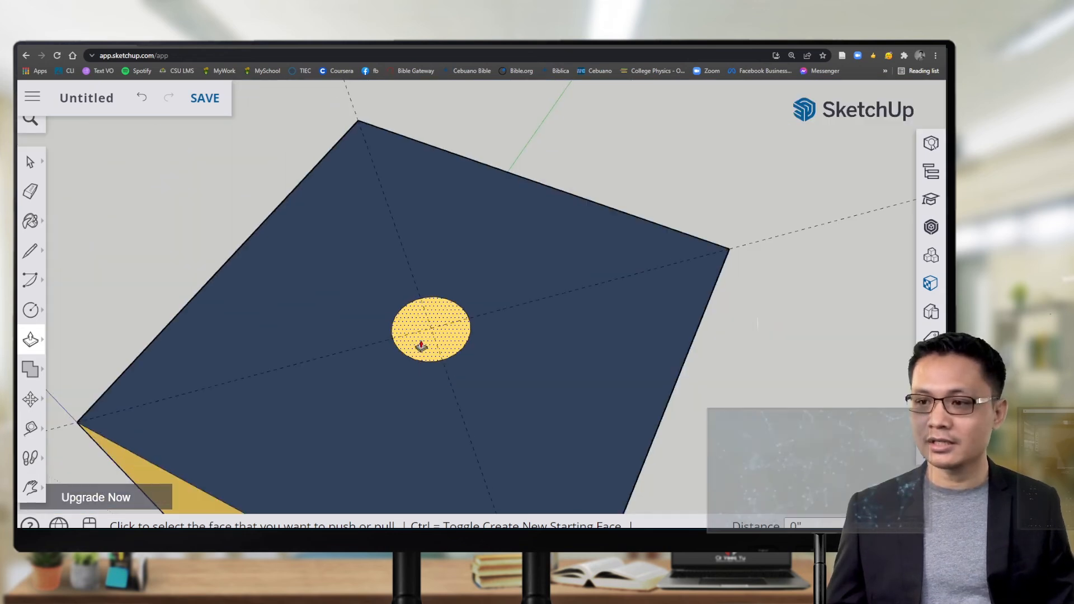
left_click(435, 346)
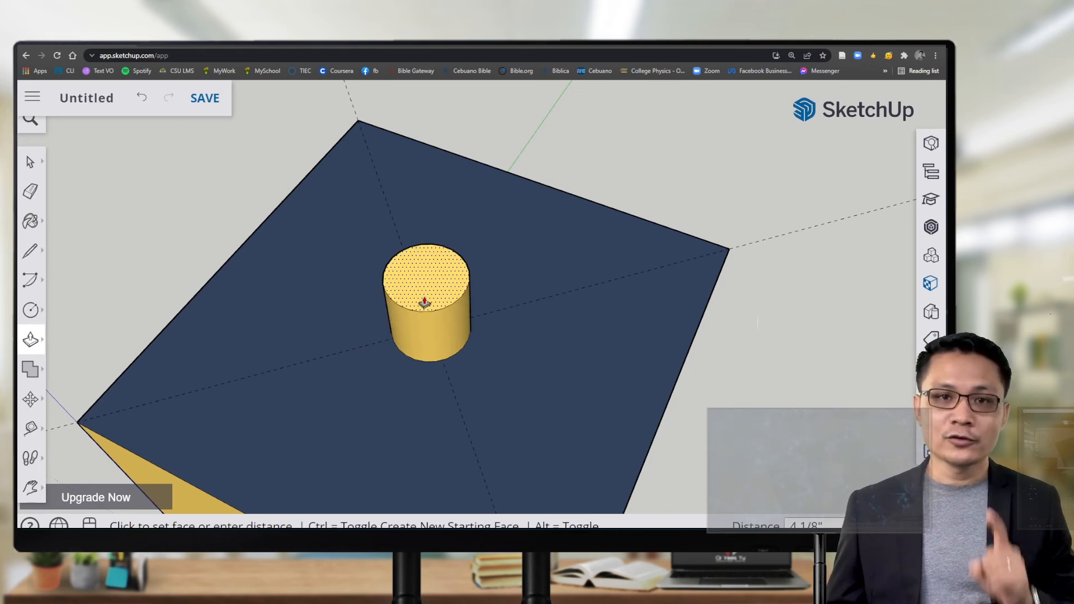
left_click(424, 302)
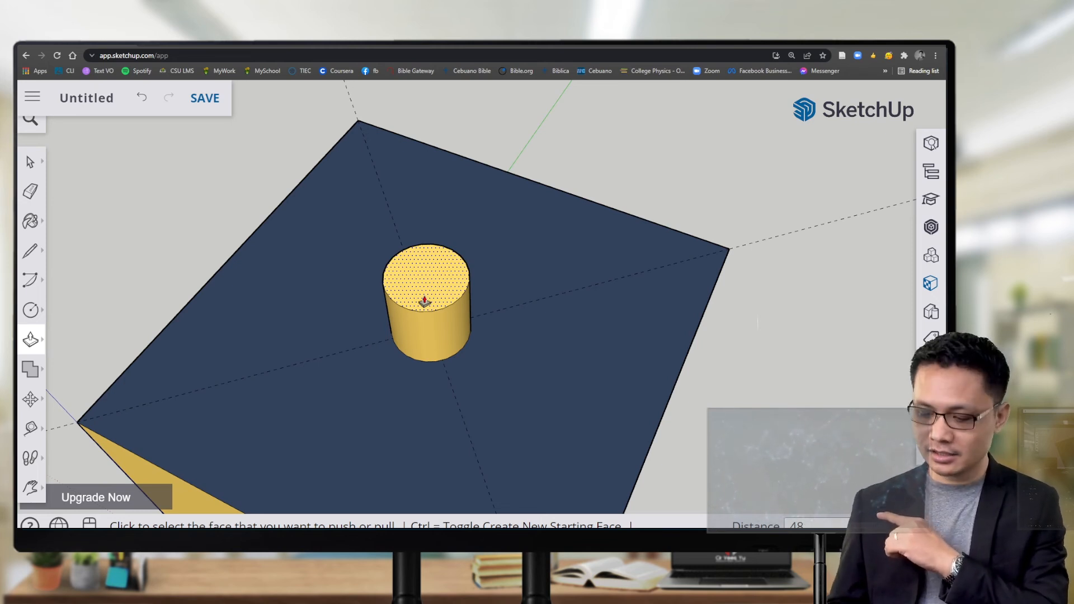
left_click(424, 302)
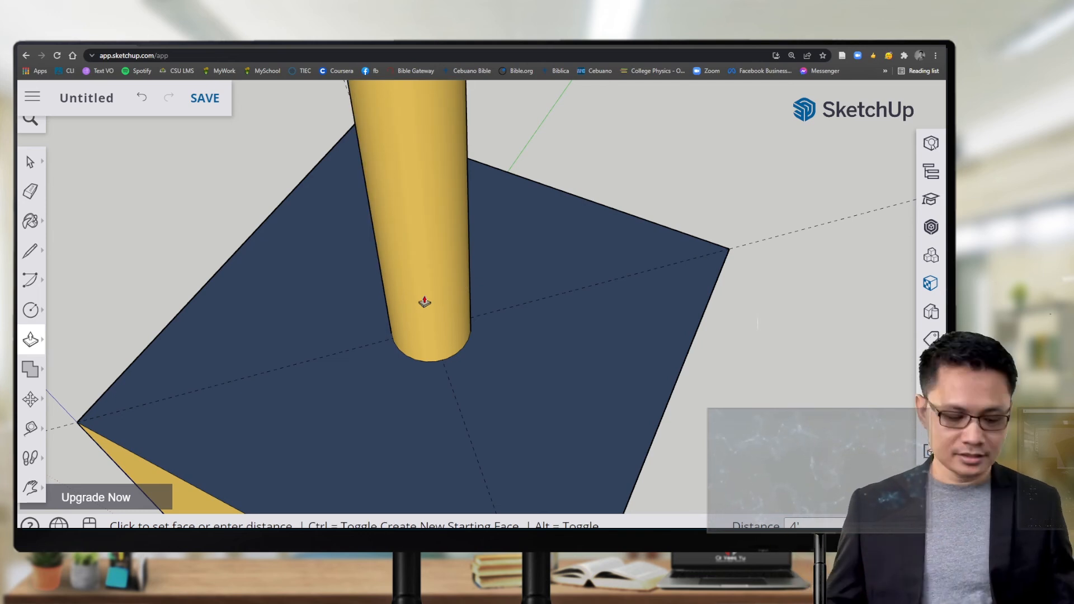
left_click(427, 283)
scroll(426, 282, "down", 3)
scroll(427, 281, "down", 5)
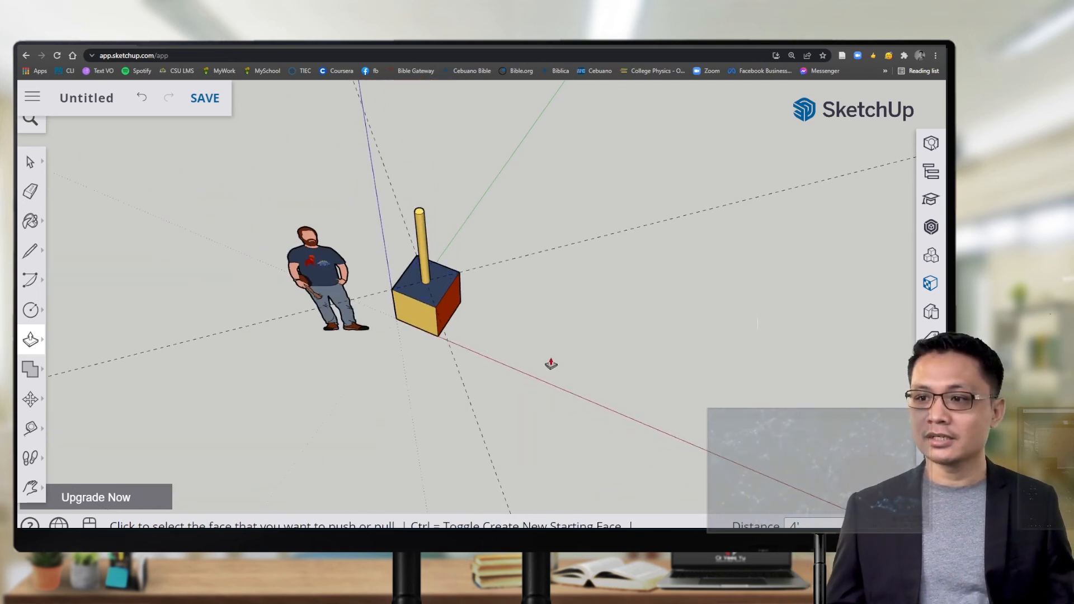
Step: Orbit around the scene to view the cube and yellow post beside the scale figure
middle_click_drag(548, 364, 448, 229)
middle_click_drag(369, 322, 539, 354)
scroll(458, 327, "up", 4)
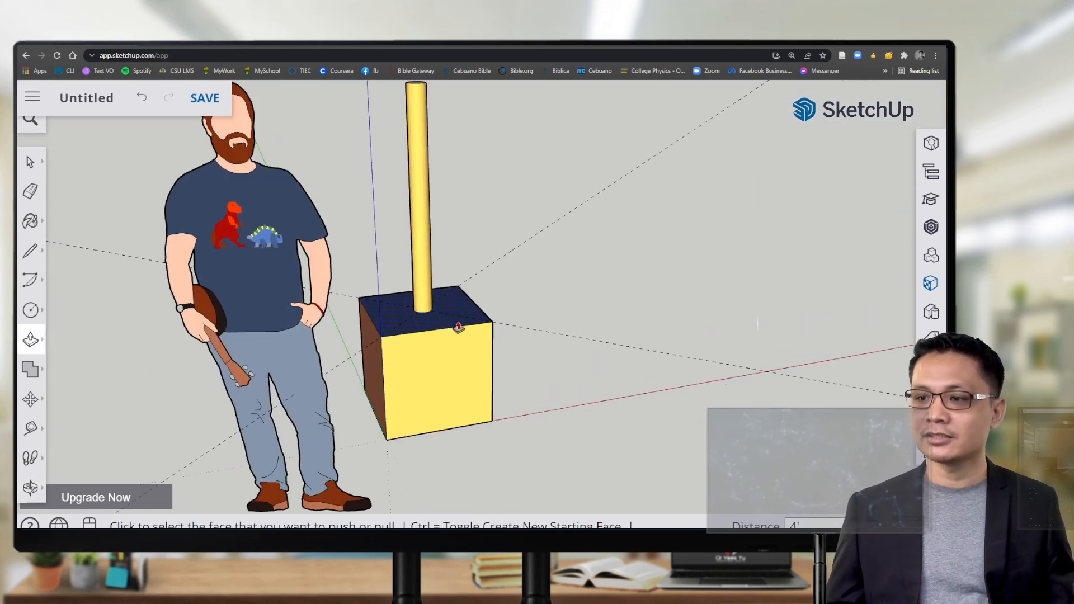
middle_click_drag(658, 375, 397, 360)
scroll(397, 360, "down", 8)
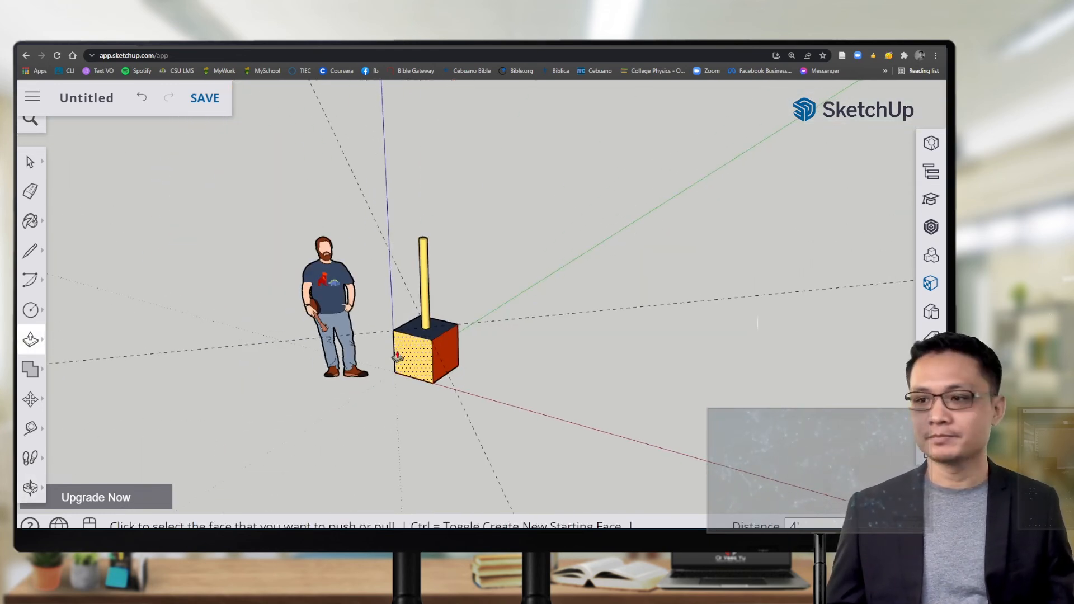
middle_click_drag(621, 393, 510, 401)
key("p")
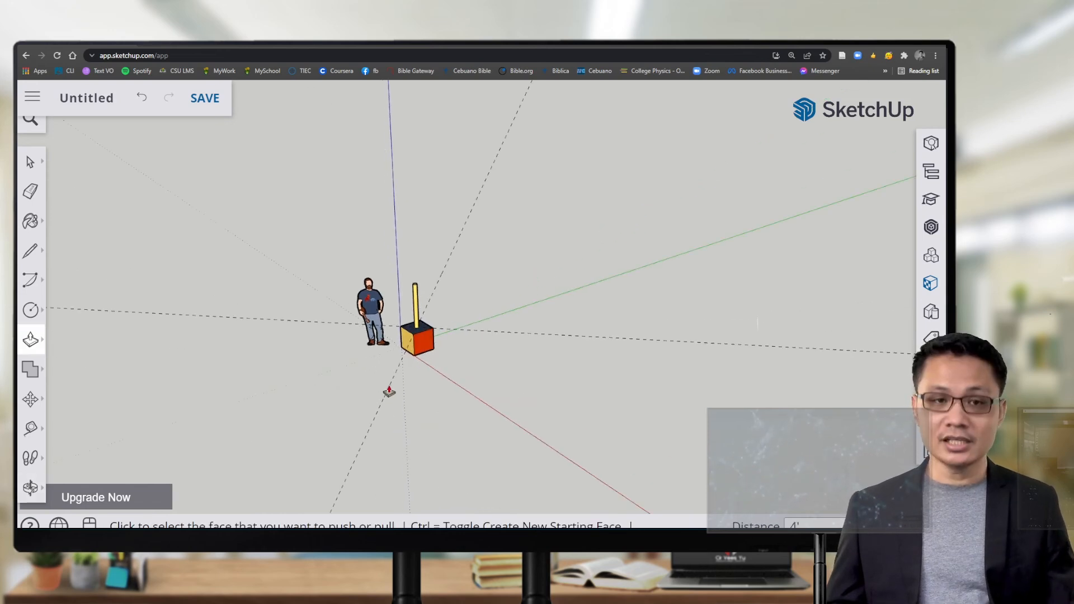
key("e")
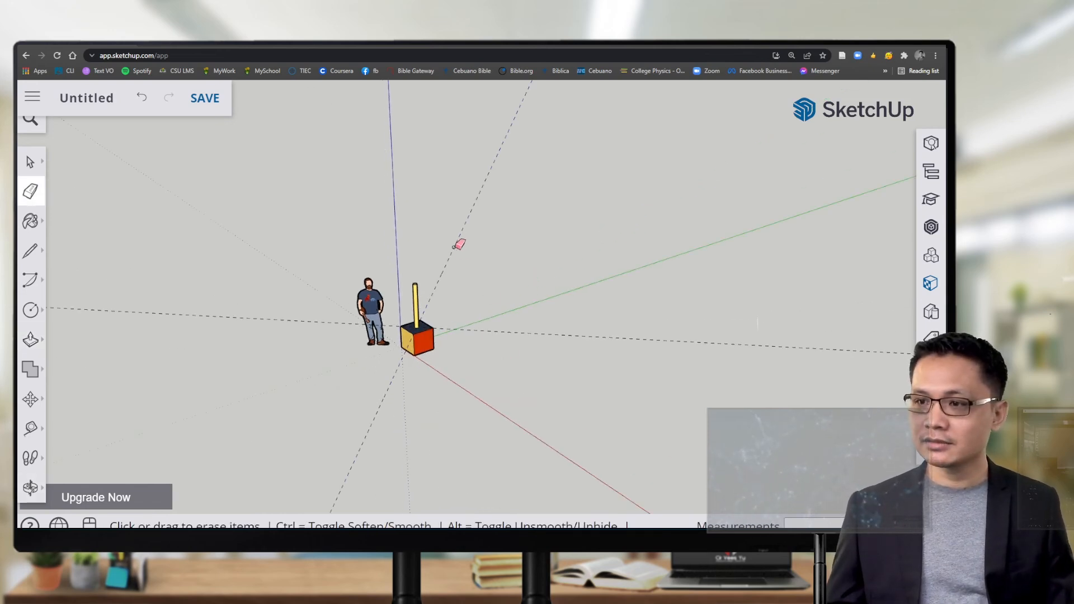
Step: Pan and orbit the view to frame the painted cube and its yellow post
scroll(403, 369, "up", 6)
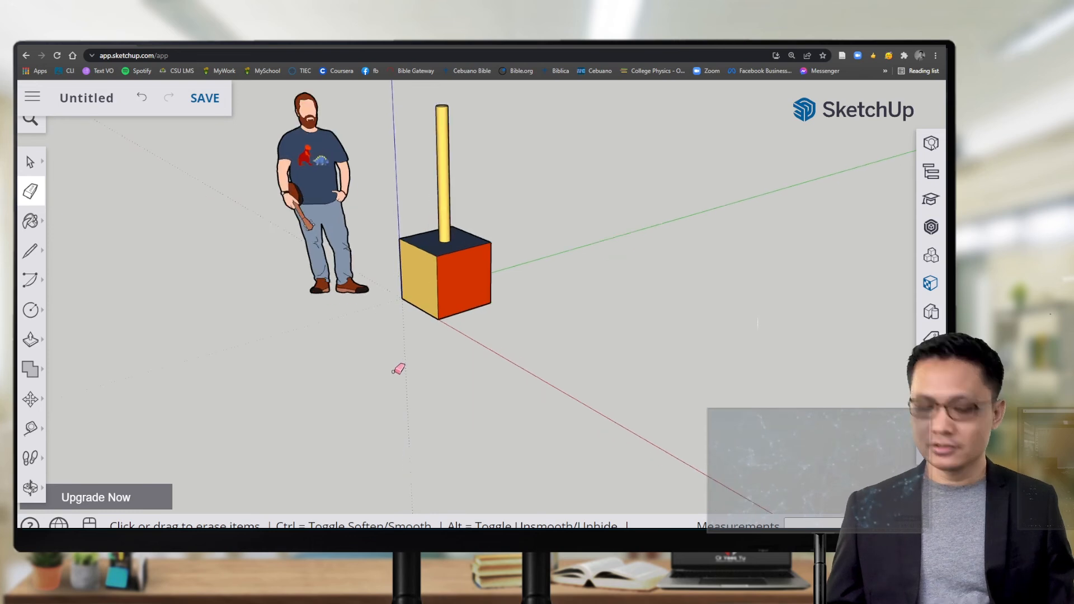
key("h")
left_click_drag(415, 265, 374, 353)
middle_click_drag(372, 358, 475, 385)
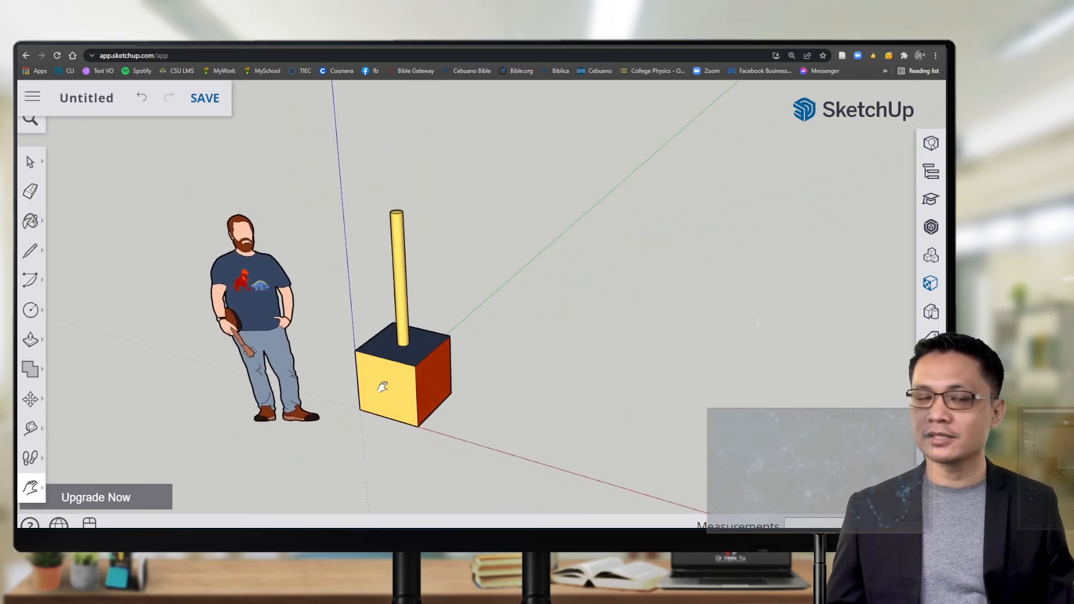
scroll(384, 387, "up", 4)
middle_click_drag(525, 420, 499, 427)
left_click_drag(365, 351, 477, 427)
middle_click_drag(477, 426, 484, 400)
left_click_drag(490, 416, 488, 394)
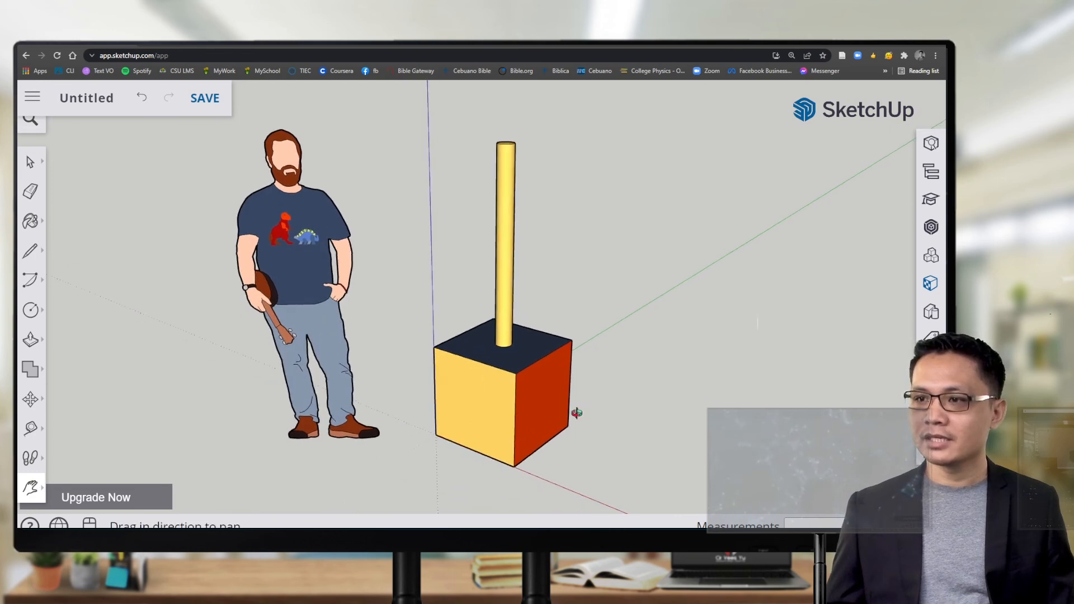
middle_click_drag(576, 413, 630, 416)
scroll(526, 417, "down", 5)
left_click_drag(528, 417, 492, 380)
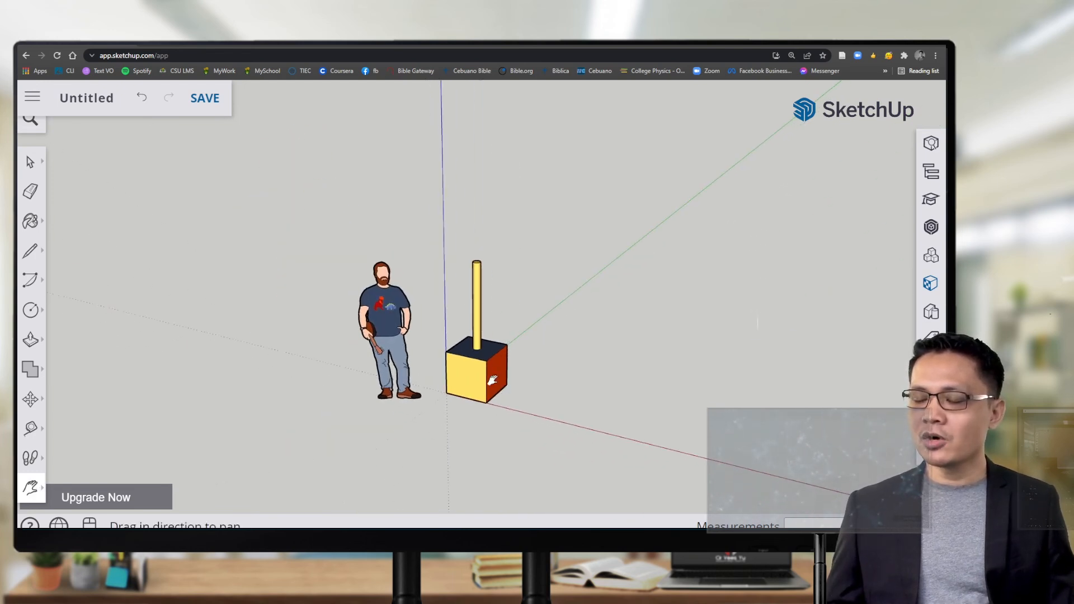
middle_click_drag(633, 408, 594, 409)
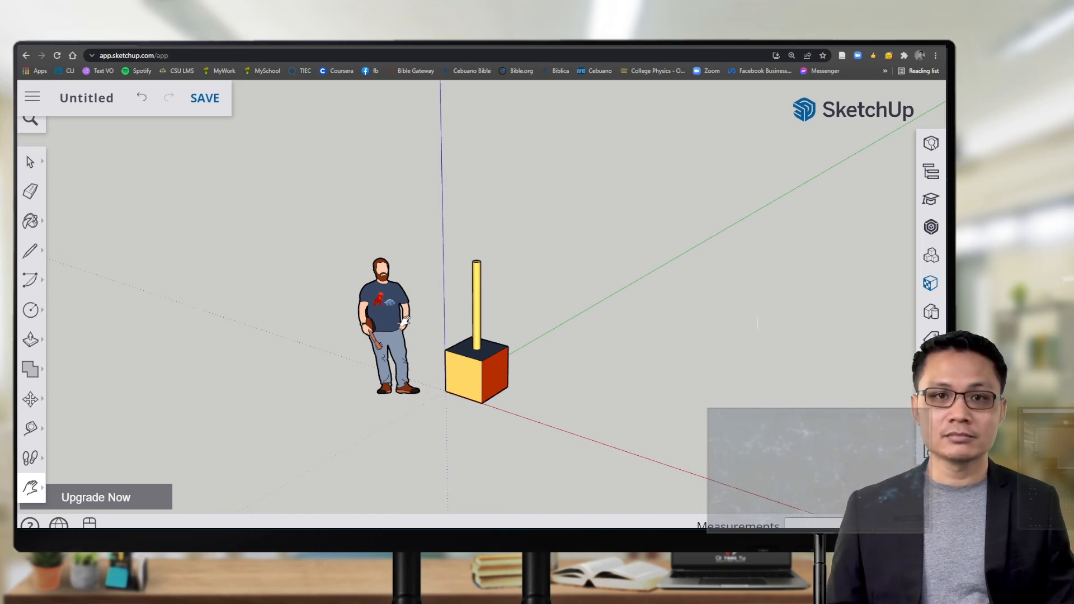
Step: Box-select the cube and yellow post, leaving the scale figure unselected
left_click(29, 162)
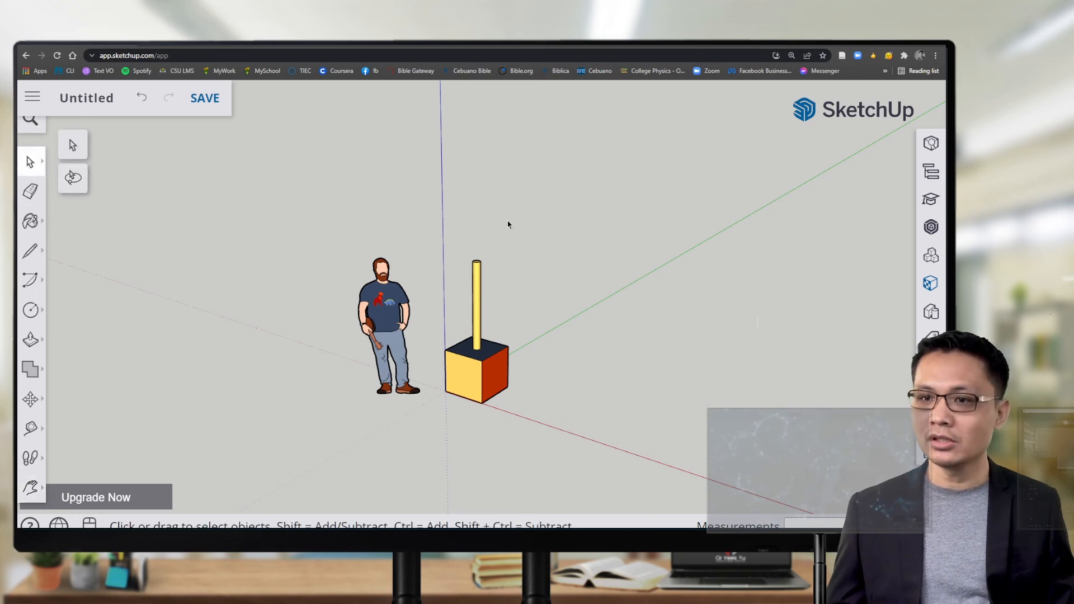
left_click_drag(413, 228, 584, 464)
scroll(513, 401, "up", 3)
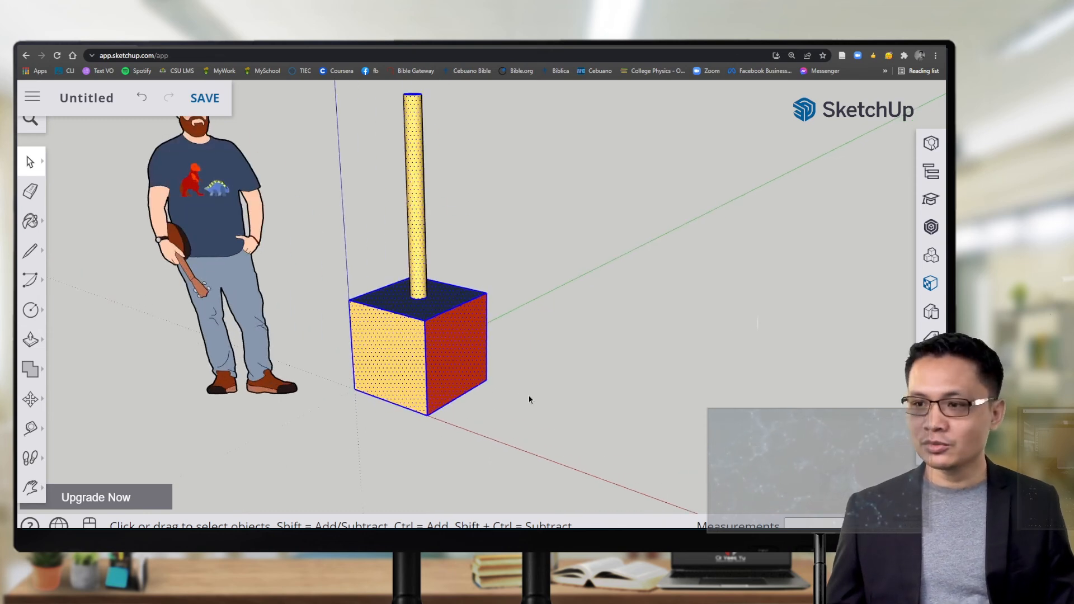
scroll(445, 383, "up", 3)
scroll(446, 384, "down", 3)
scroll(445, 384, "down", 6)
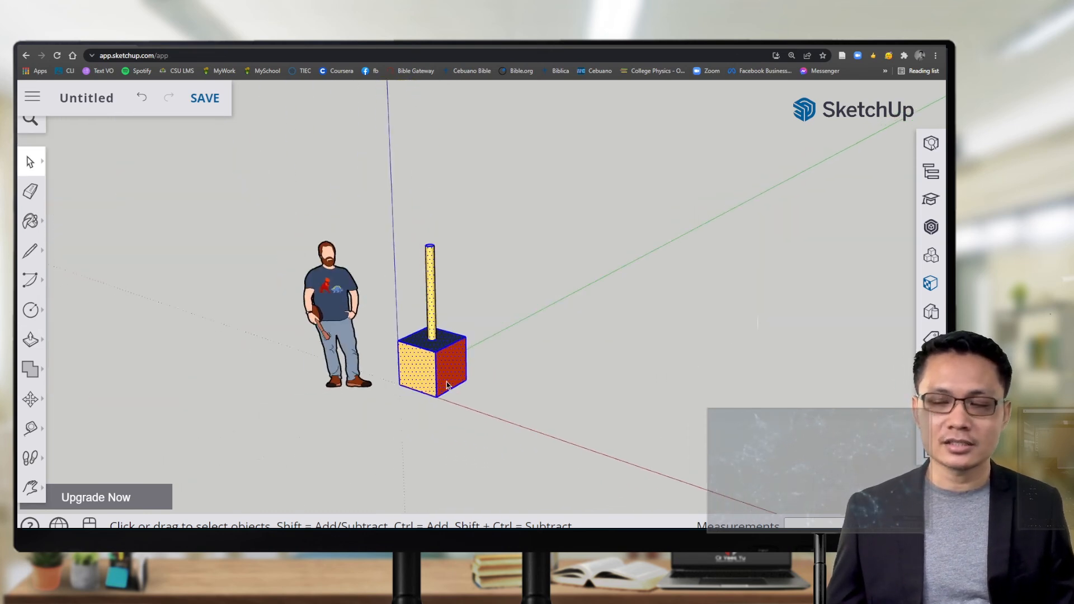
scroll(424, 398, "up", 5)
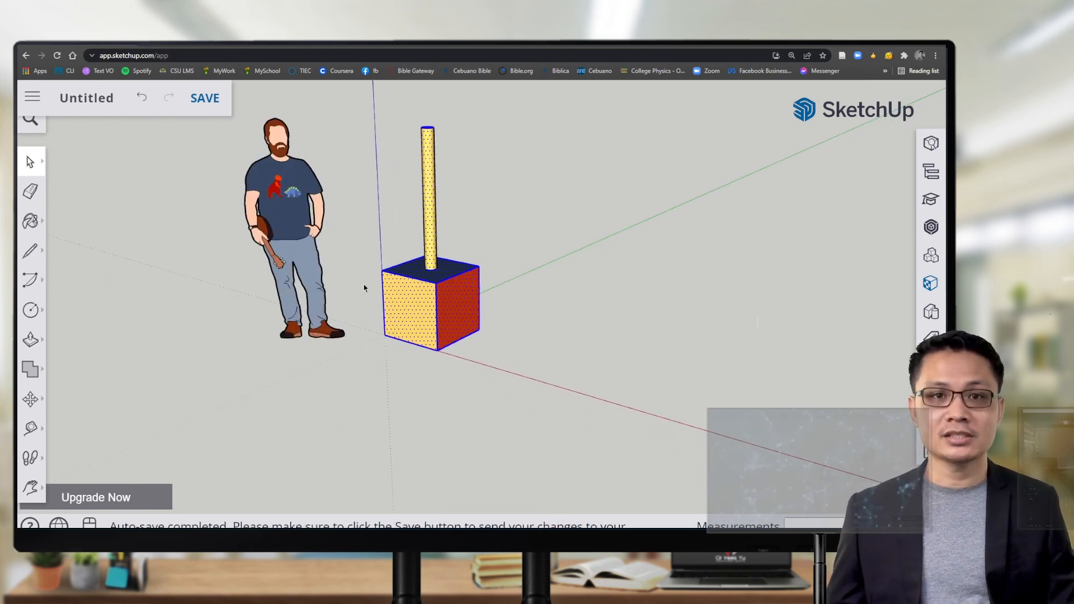
Step: Move the cube and post 2 feet, then undo the move
key("m")
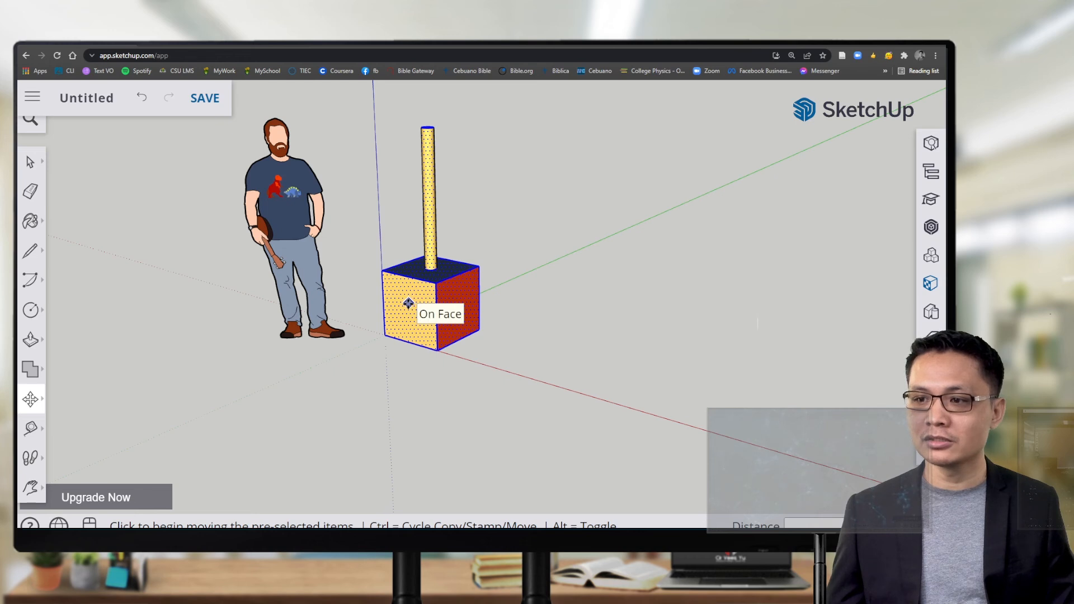
left_click(409, 305)
type("2'")
key("Return")
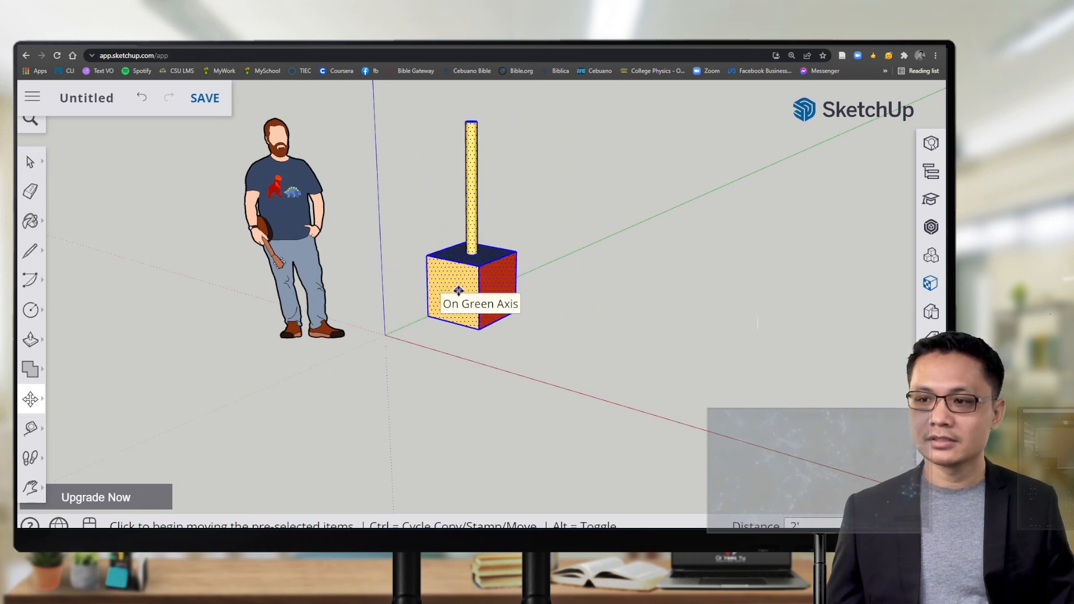
key("ctrl+z")
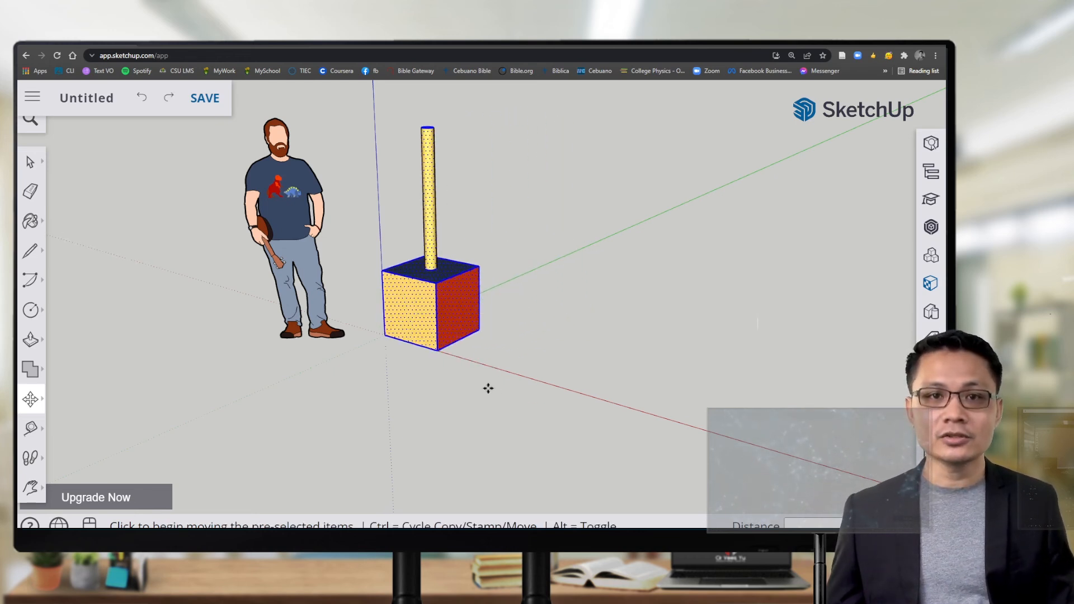
Step: Orbit below the model and zoom in on the underside of the cube and post
middle_click_drag(442, 416, 504, 180)
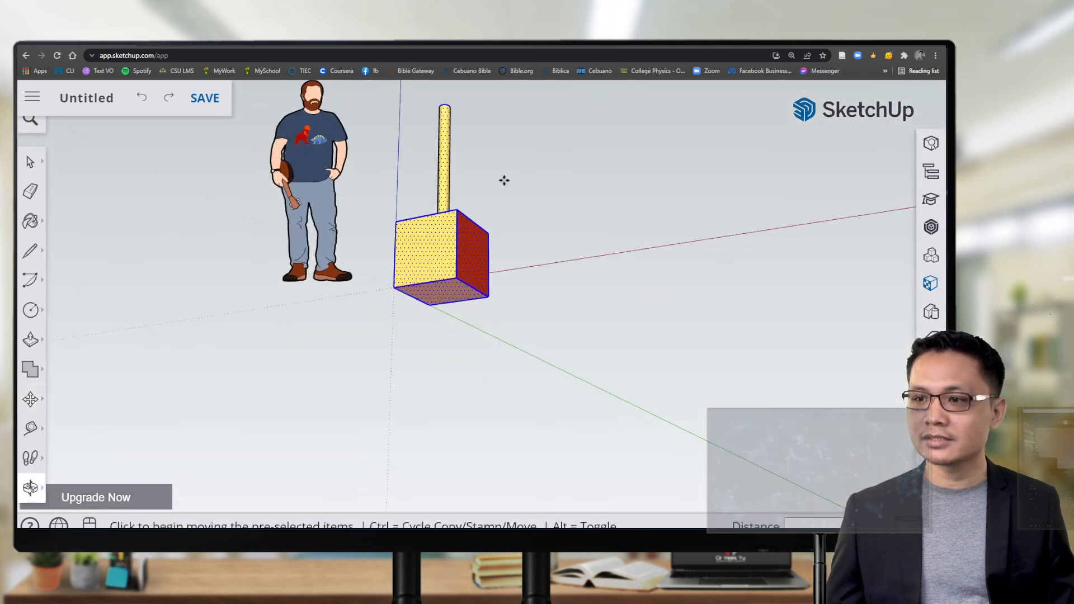
middle_click_drag(506, 358, 451, 312)
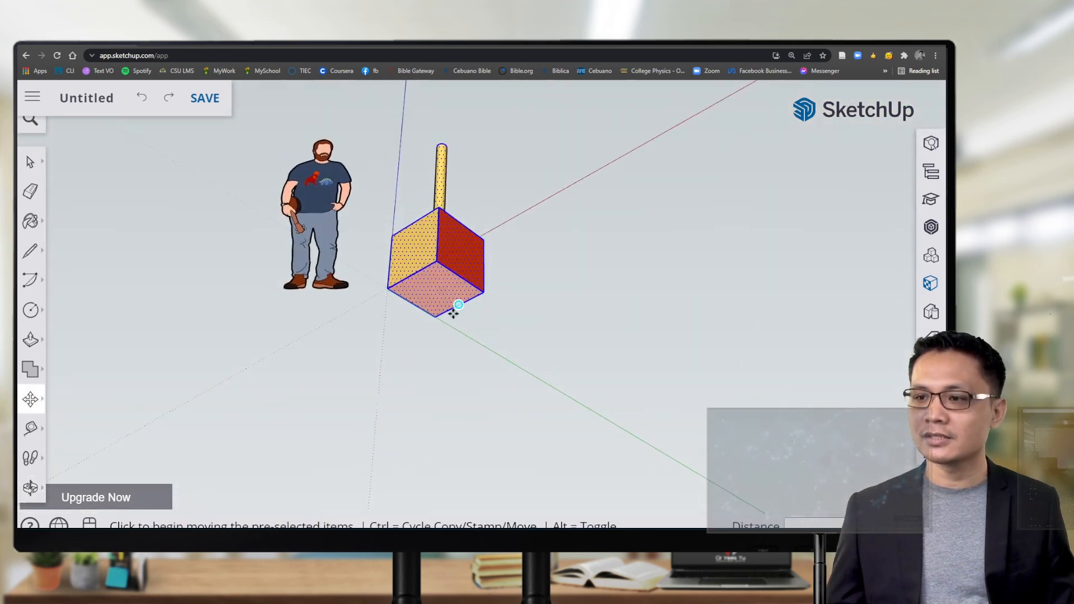
middle_click_drag(436, 261, 436, 300)
key("m")
scroll(408, 302, "up", 3)
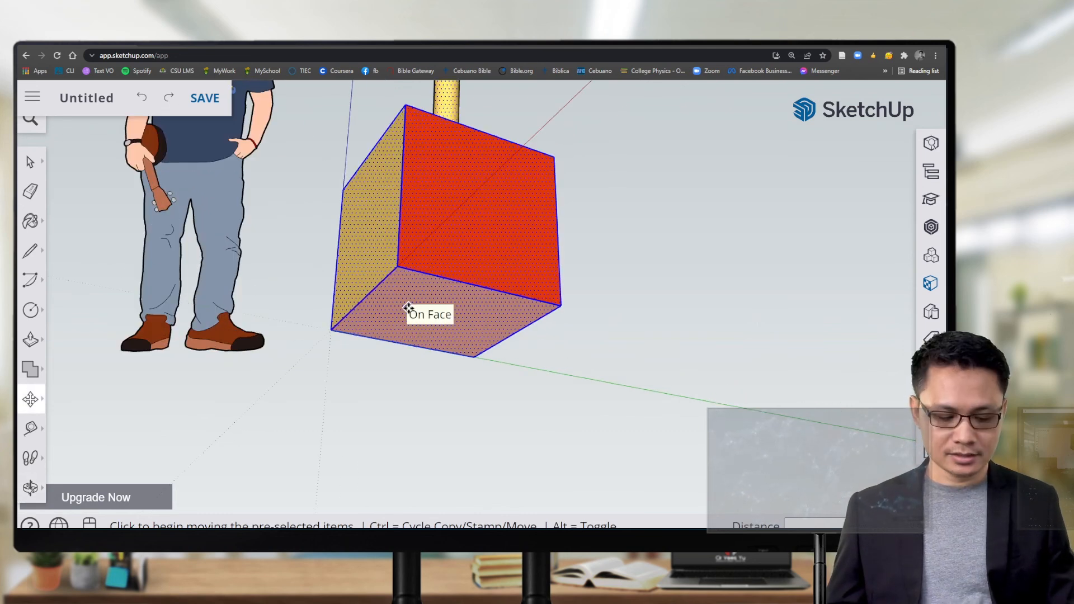
Step: Rotate the cube and yellow post 45° about the cube's bottom corner, starting from the green axis
key("r")
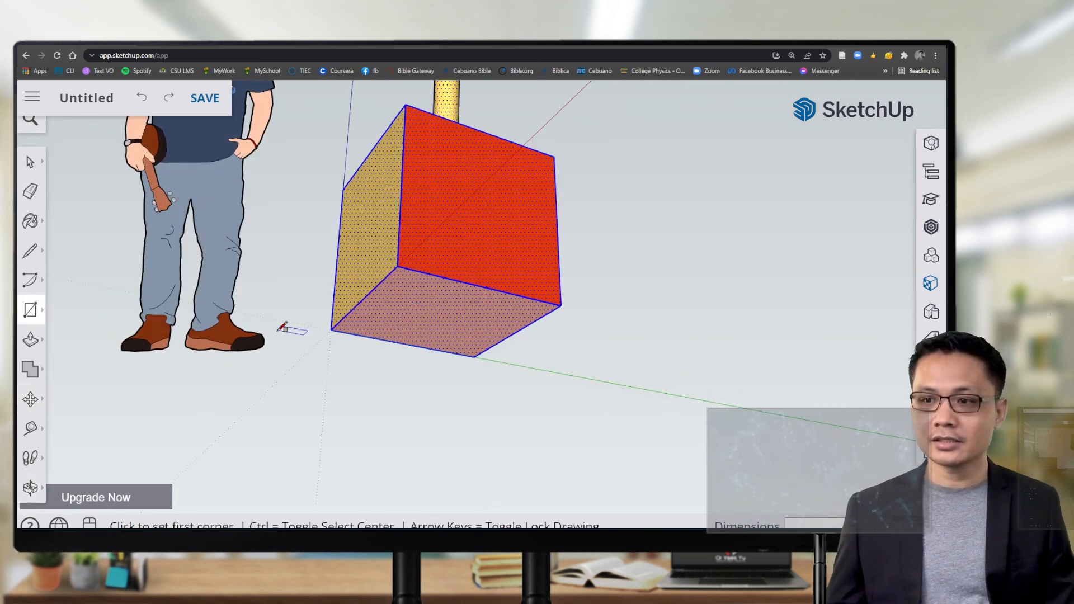
middle_click_drag(564, 188, 472, 457)
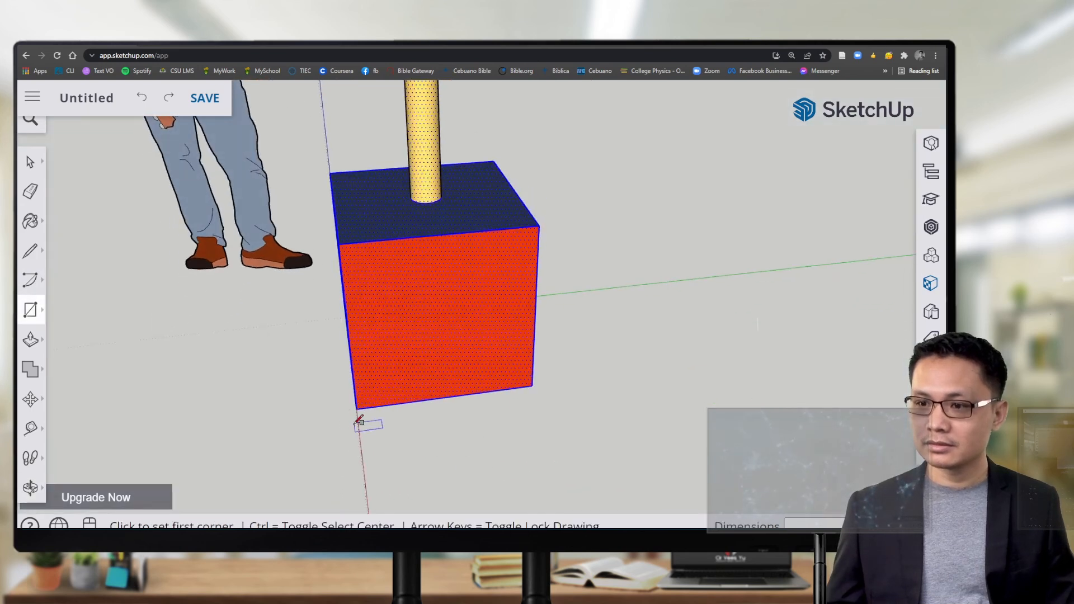
key("a")
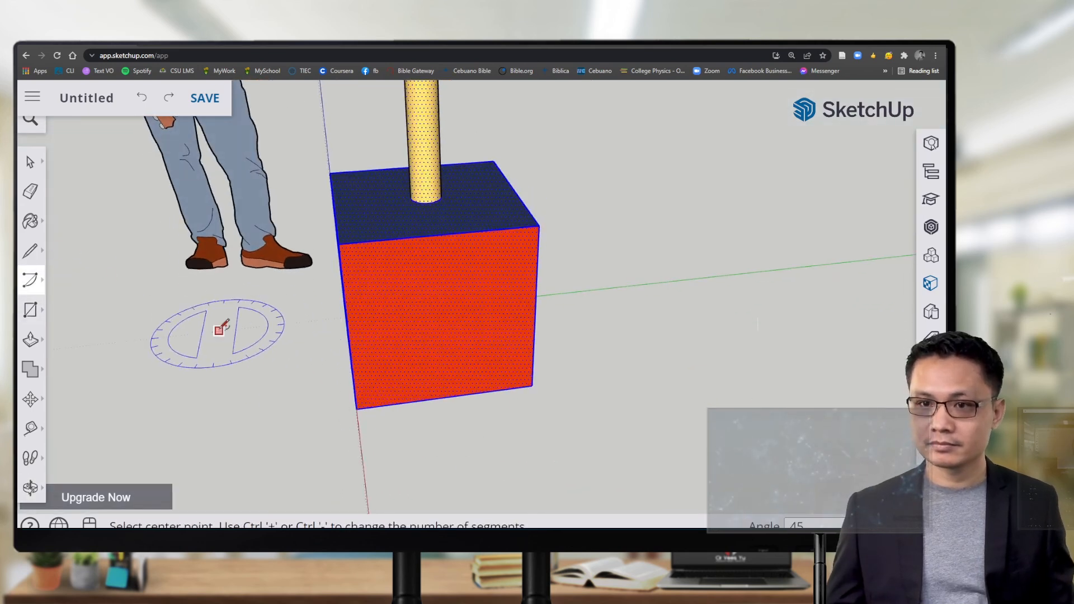
scroll(211, 348, "down", 2)
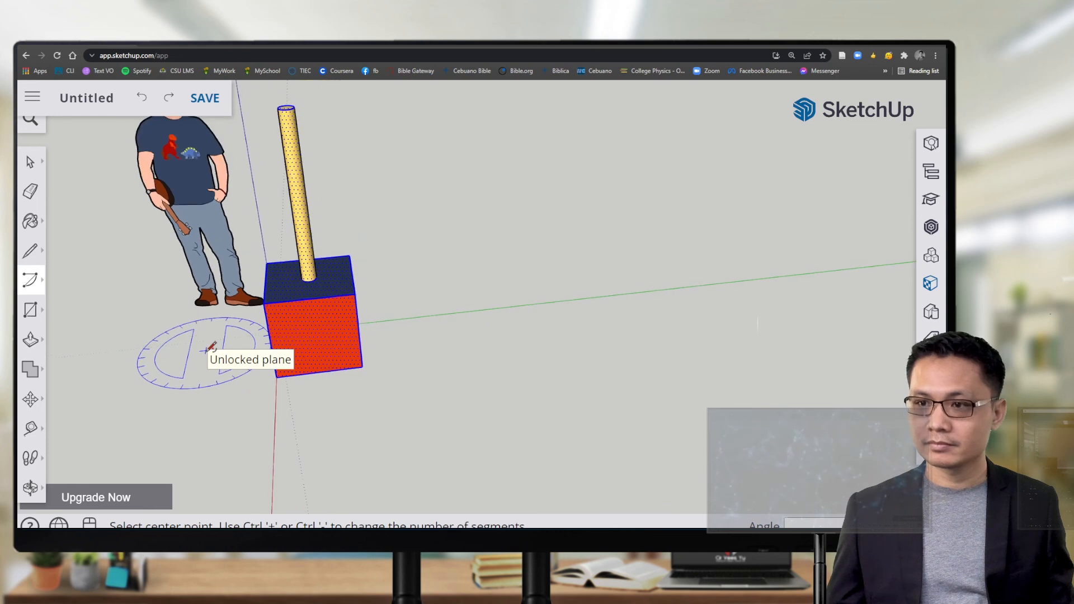
left_click(31, 399)
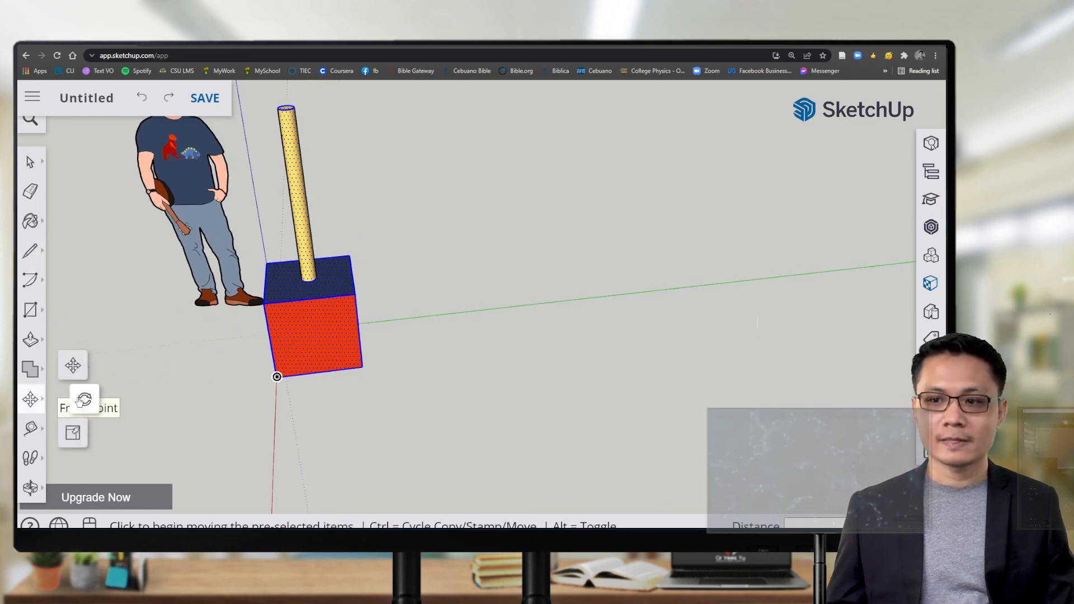
left_click(79, 400)
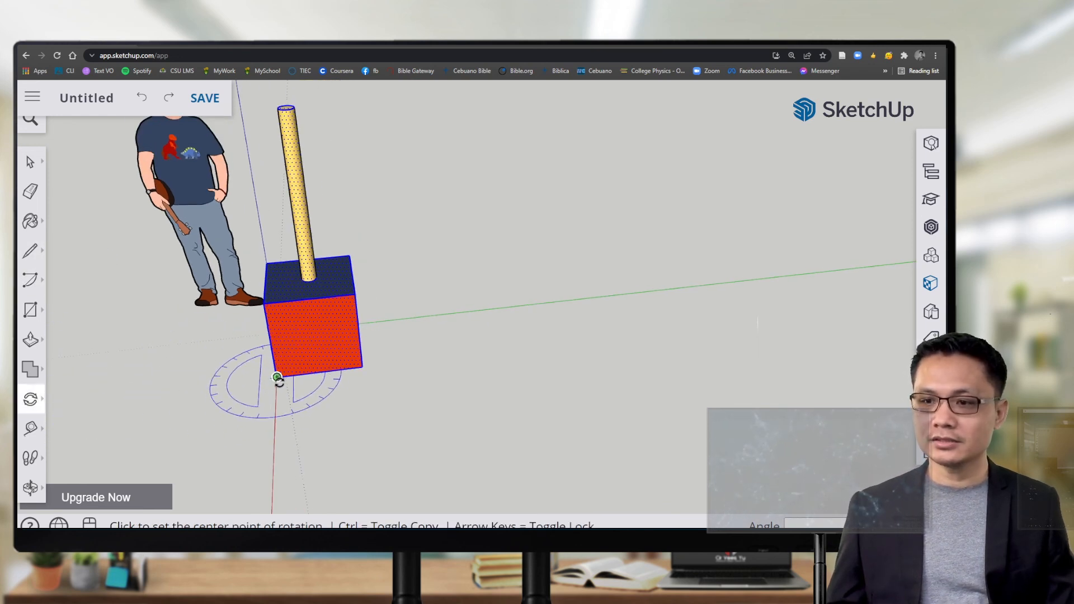
left_click(277, 377)
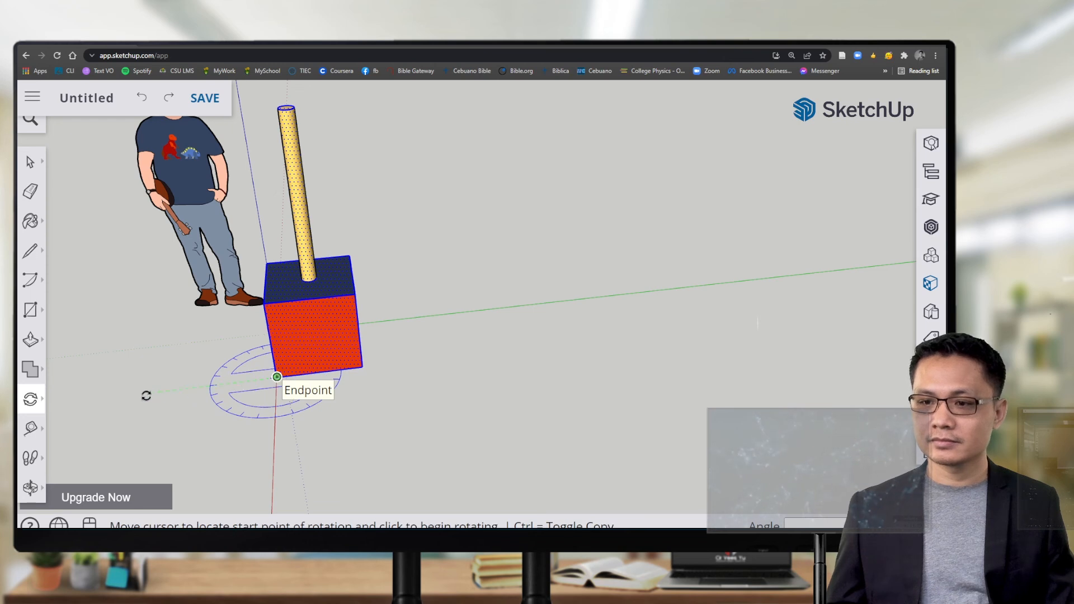
left_click(110, 396)
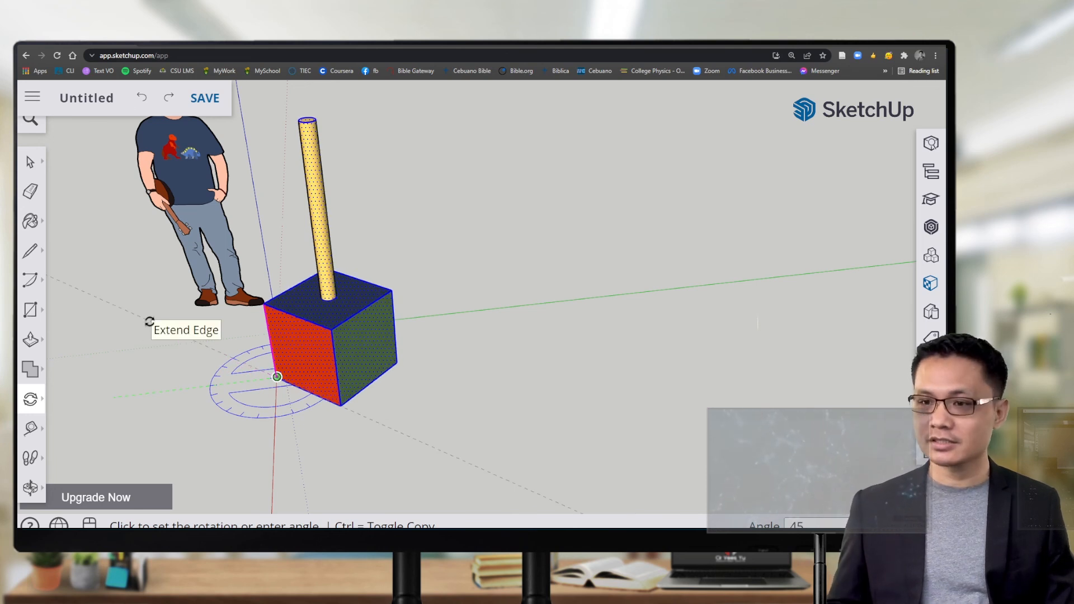
left_click(149, 322)
Step: Orbit and pan around the rotated cube until the red axis runs horizontally
middle_click_drag(152, 397, 491, 340)
scroll(484, 347, "down", 5)
middle_click_drag(313, 436, 331, 296, "shift")
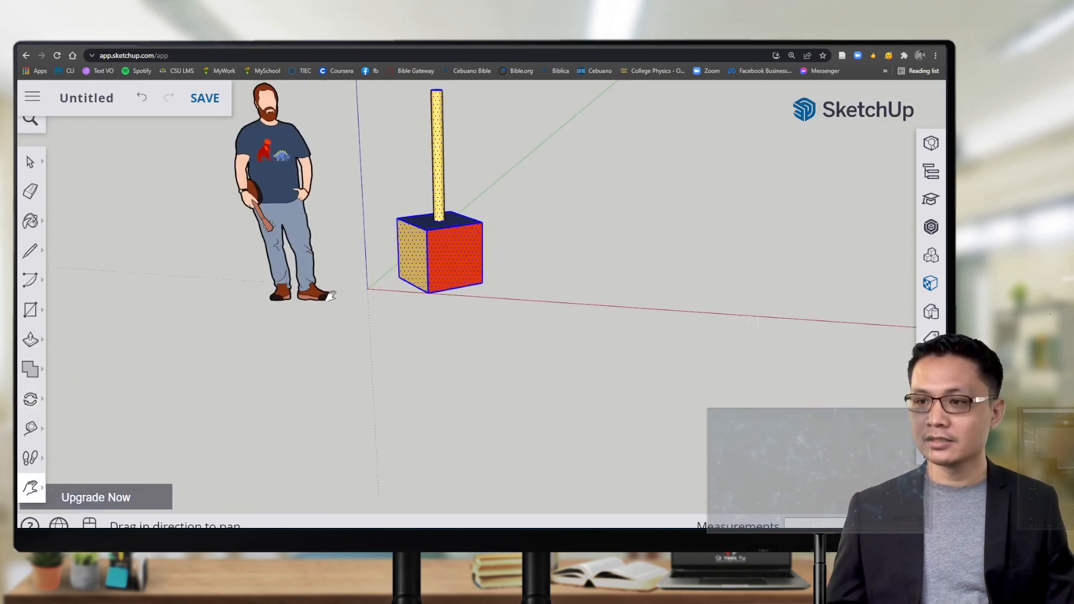
left_click_drag(366, 274, 373, 376)
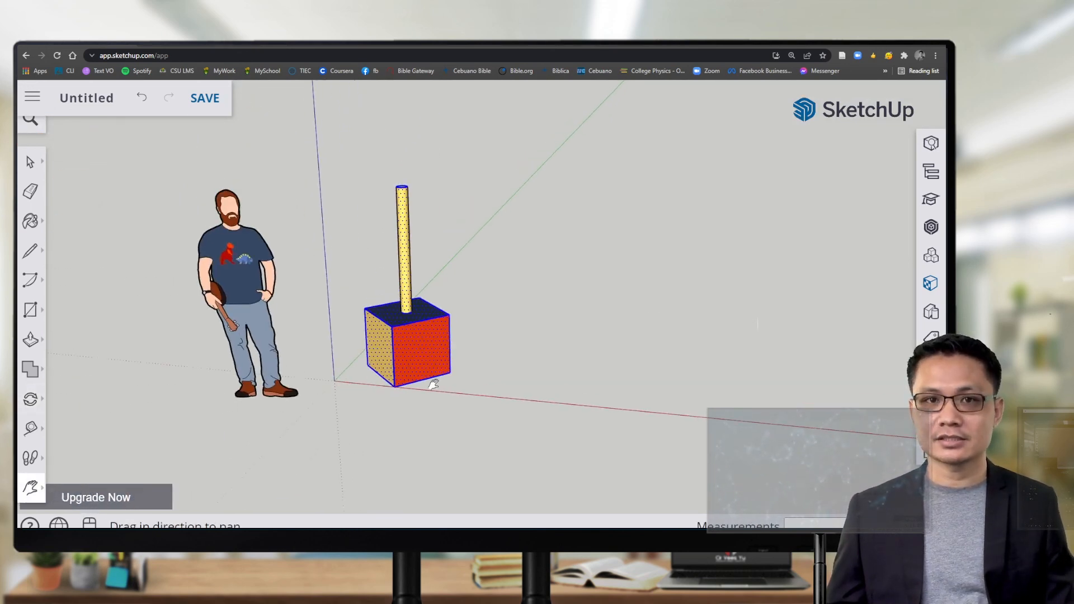
scroll(433, 384, "down", 3)
middle_click_drag(424, 383, 263, 406)
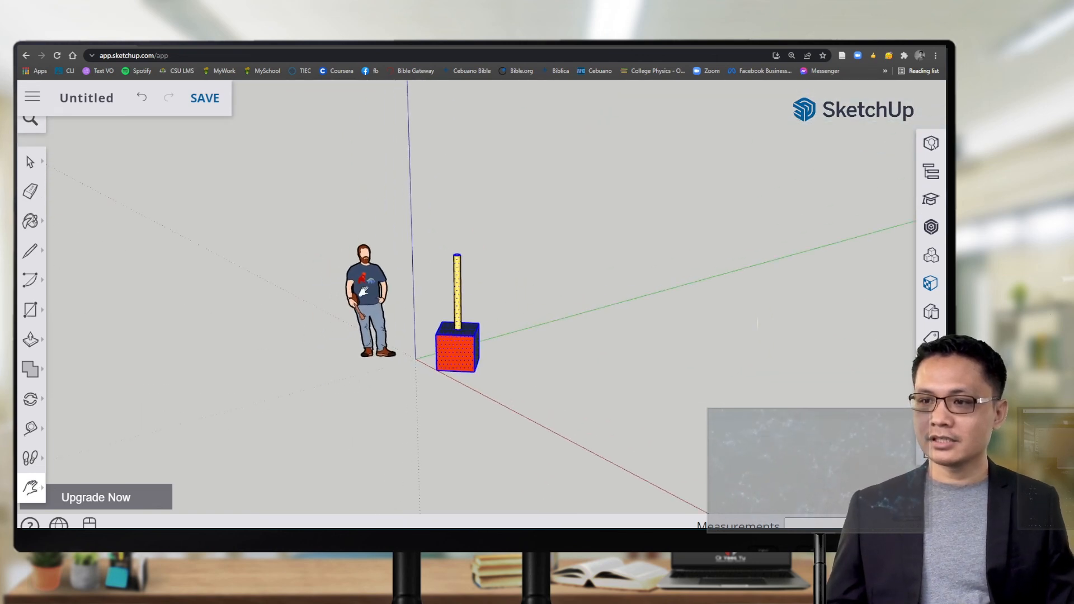
scroll(364, 292, "up", 5)
scroll(407, 354, "down", 4)
Step: Bring the view to eye level with figure and cube centred, then clear the selection
left_click_drag(460, 387, 338, 364)
scroll(296, 357, "up", 3)
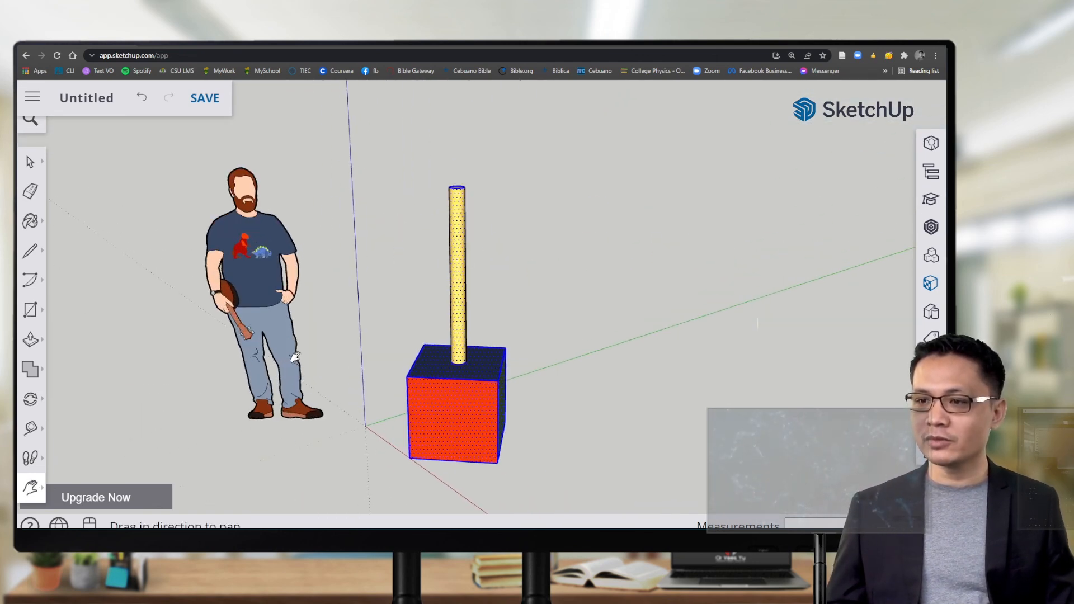
middle_click_drag(347, 414, 318, 331)
left_click_drag(286, 369, 321, 363)
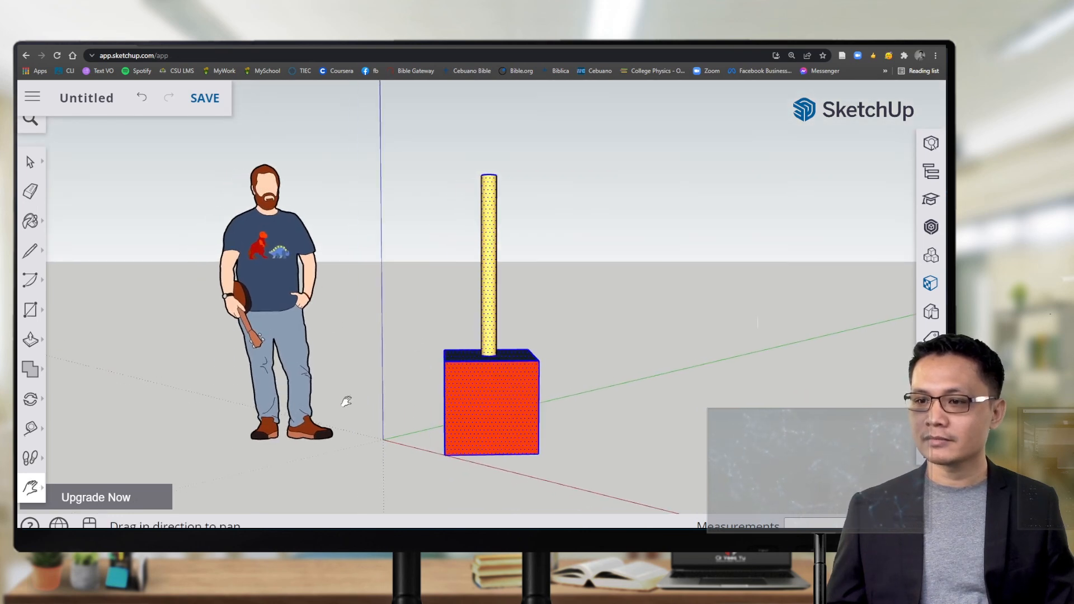
middle_click_drag(347, 401, 423, 387)
middle_click_drag(307, 421, 330, 417)
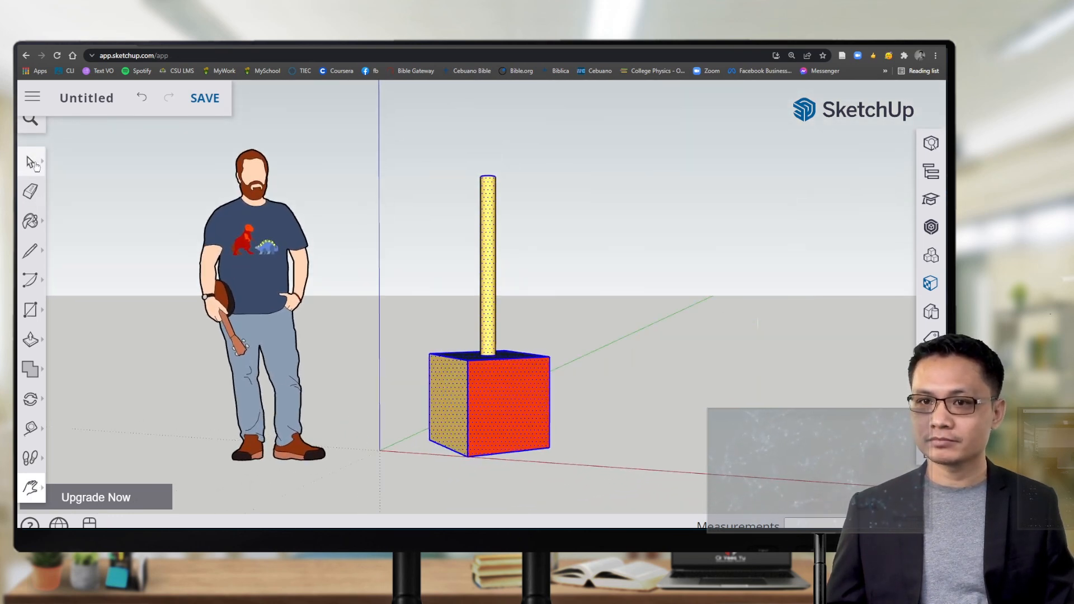
left_click(33, 163)
left_click(130, 229)
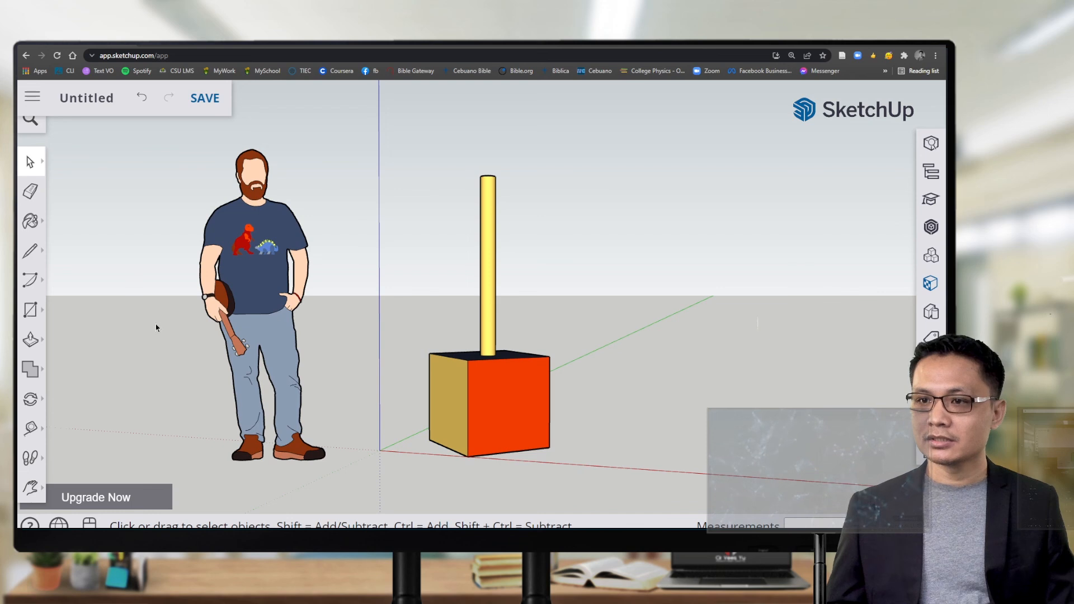
Step: Save the Untitled model into Projects using Save as
left_click(32, 97)
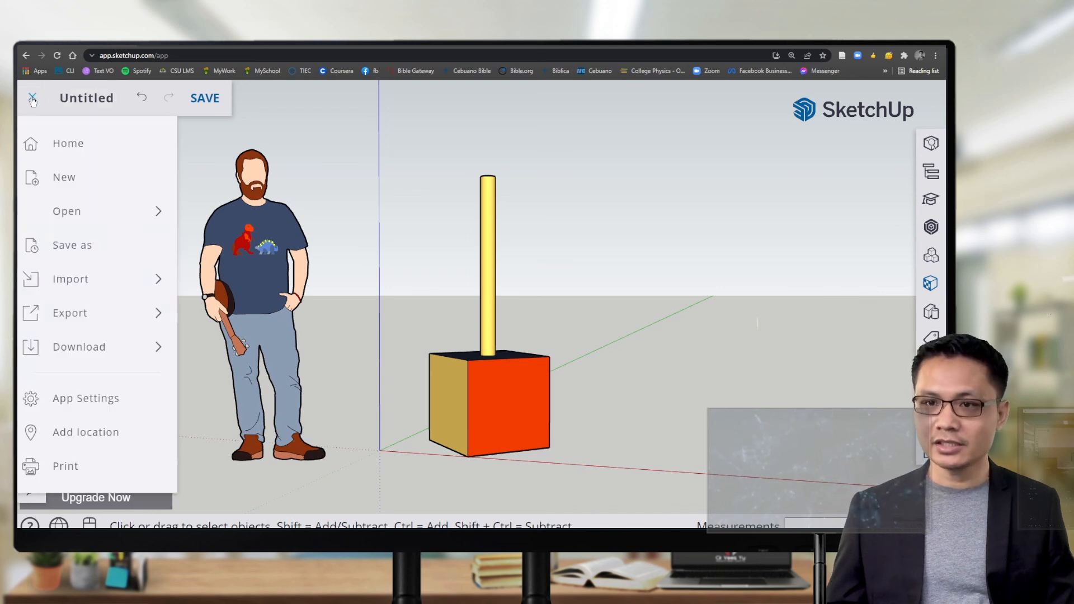
left_click(89, 318)
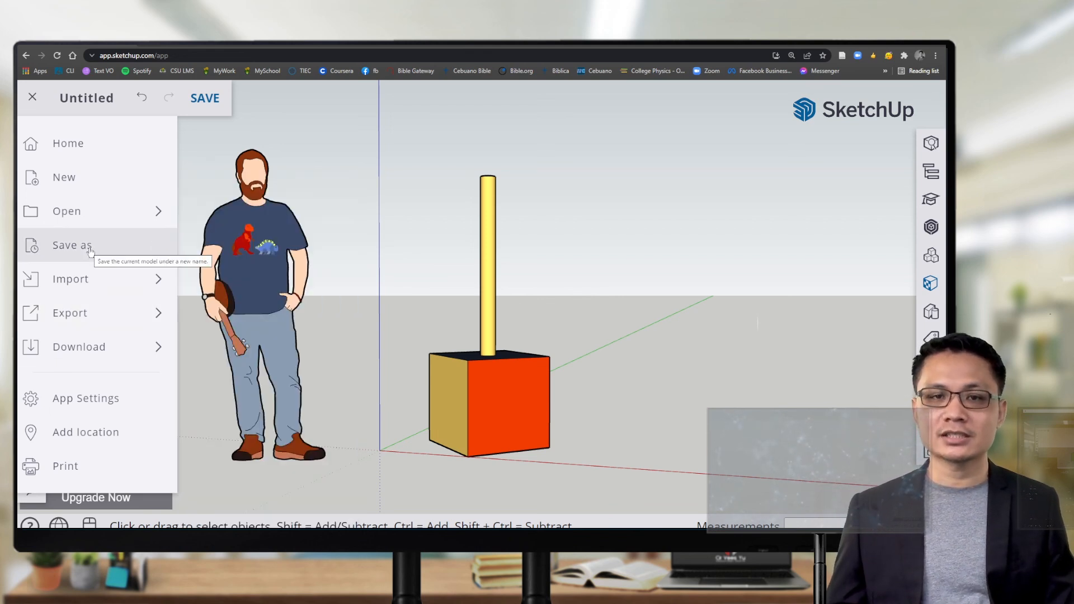
left_click(94, 250)
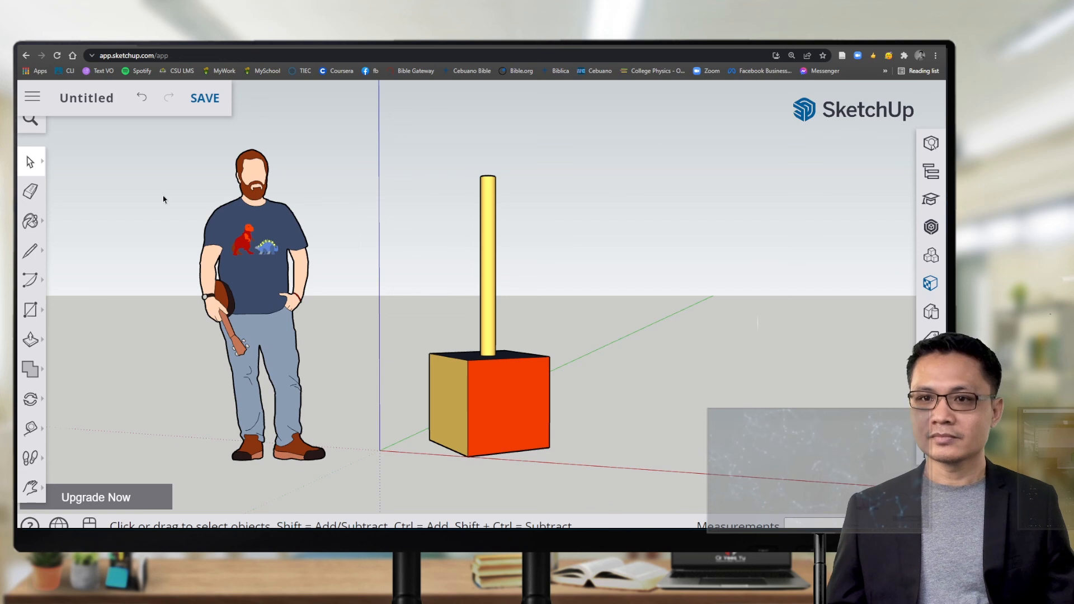
Step: Export the view as a 1920×947 PNG and open the downloaded Untitled.png
left_click(32, 96)
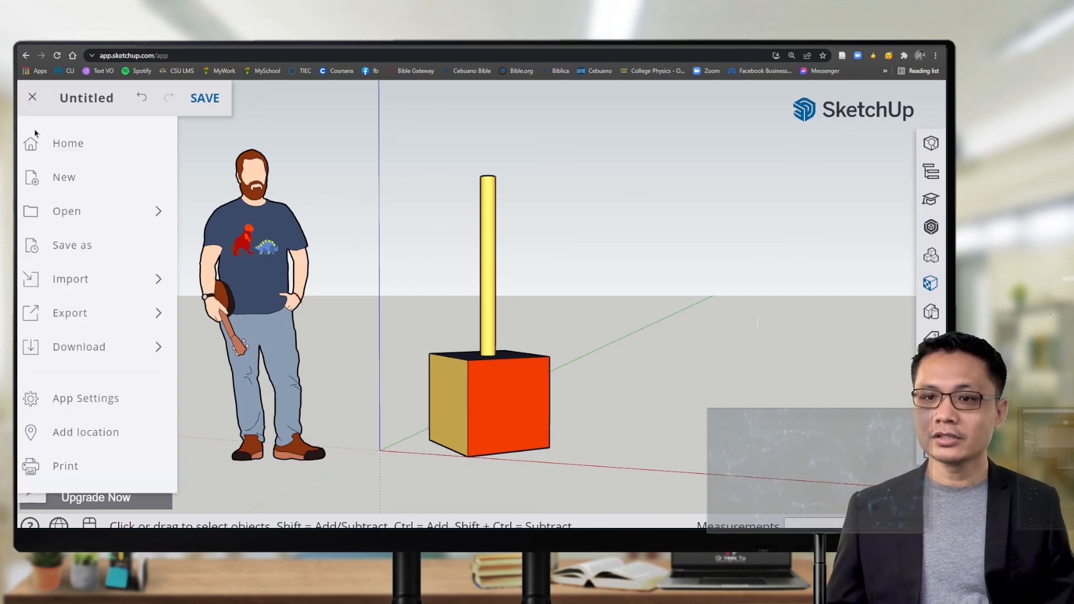
left_click(79, 347)
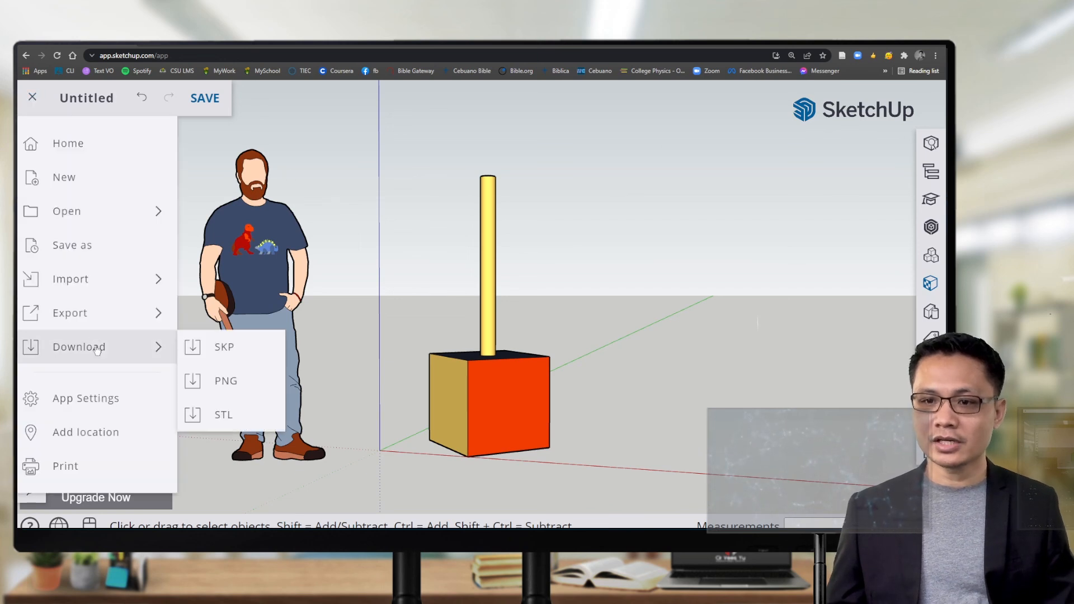
left_click(249, 382)
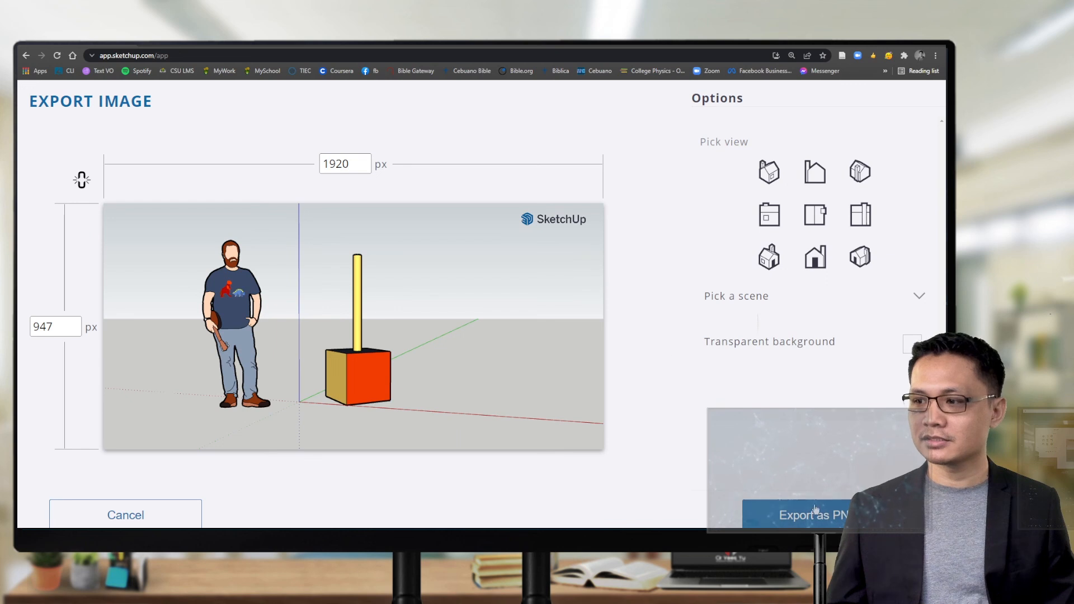
left_click(801, 516)
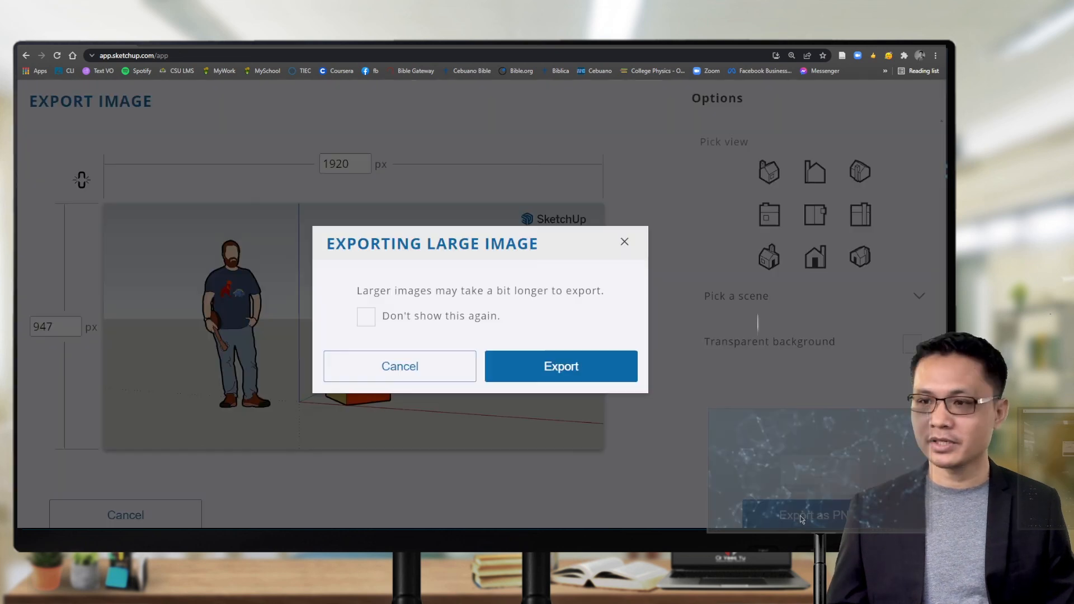
left_click(571, 368)
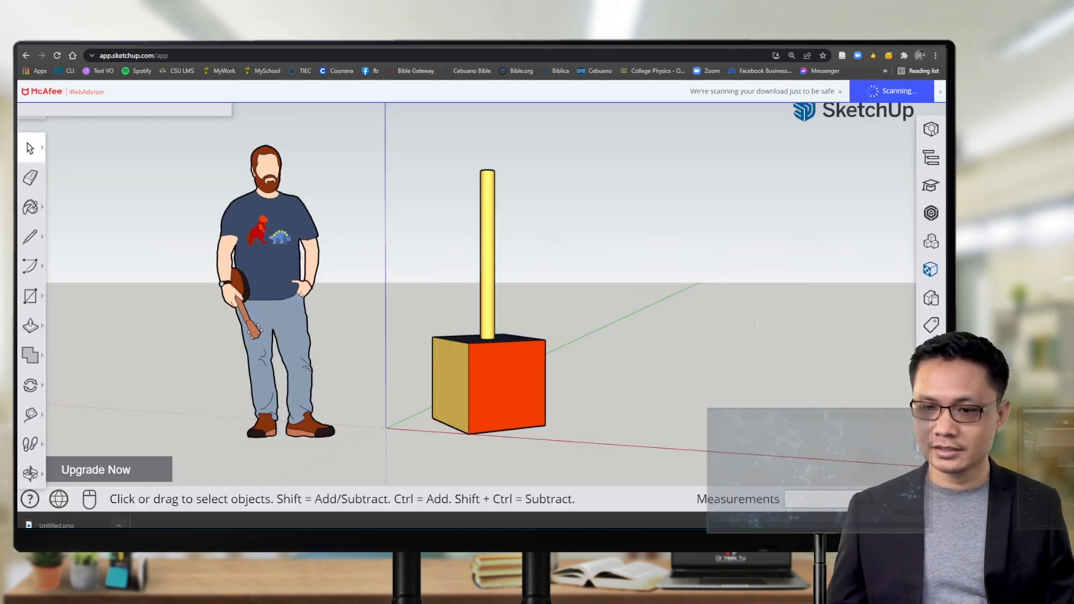
left_click(118, 526)
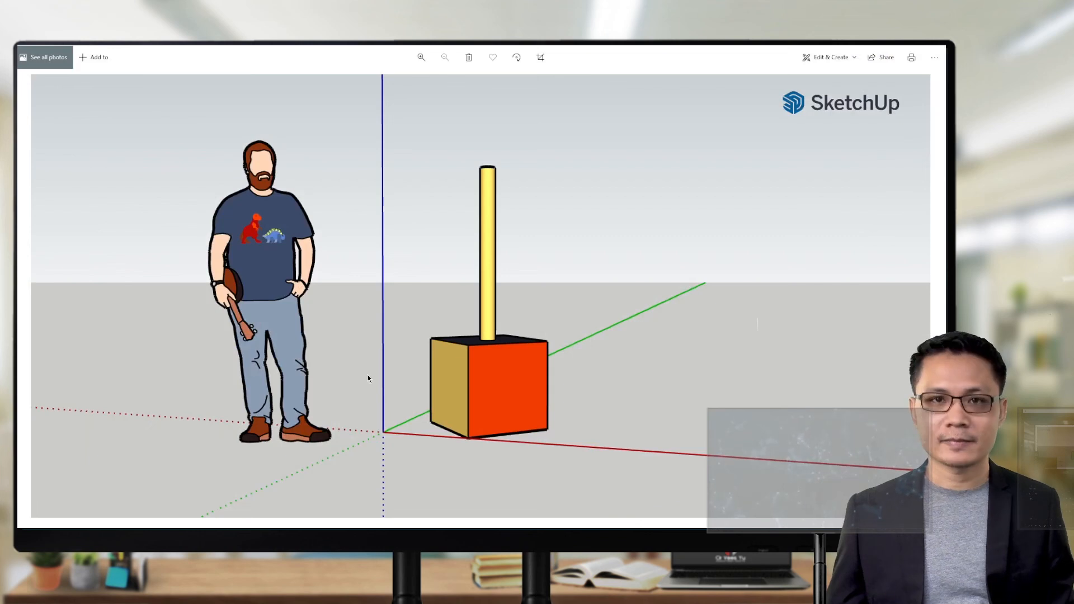